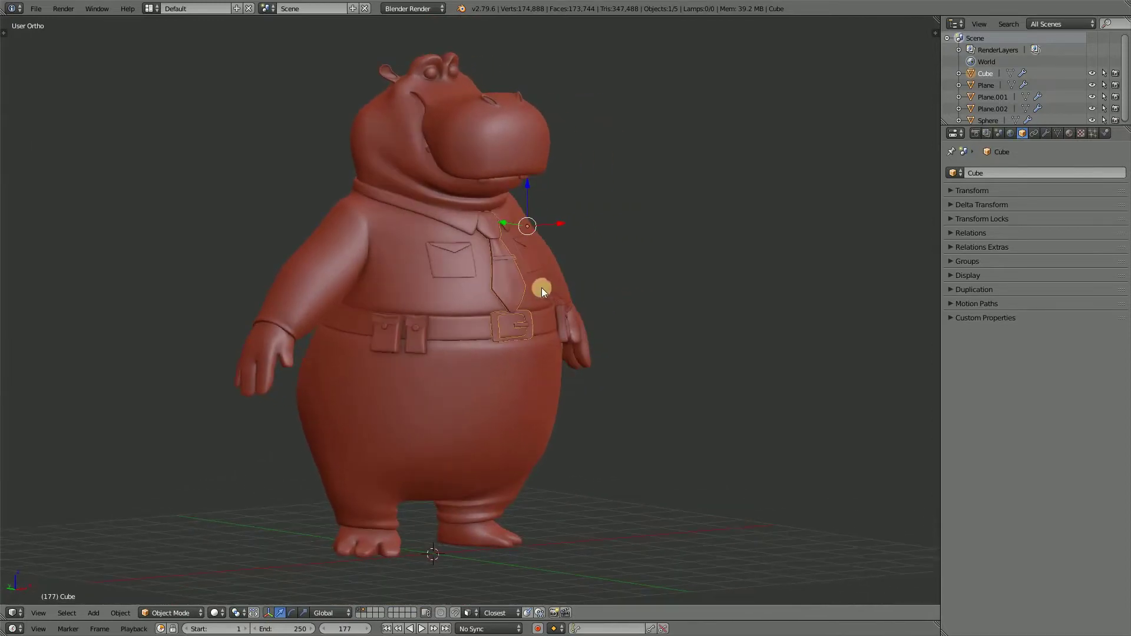
Step: Select individual parts of the hippo character to examine its separate objects, and undo the latest selection changes
scroll(497, 271, up, 2)
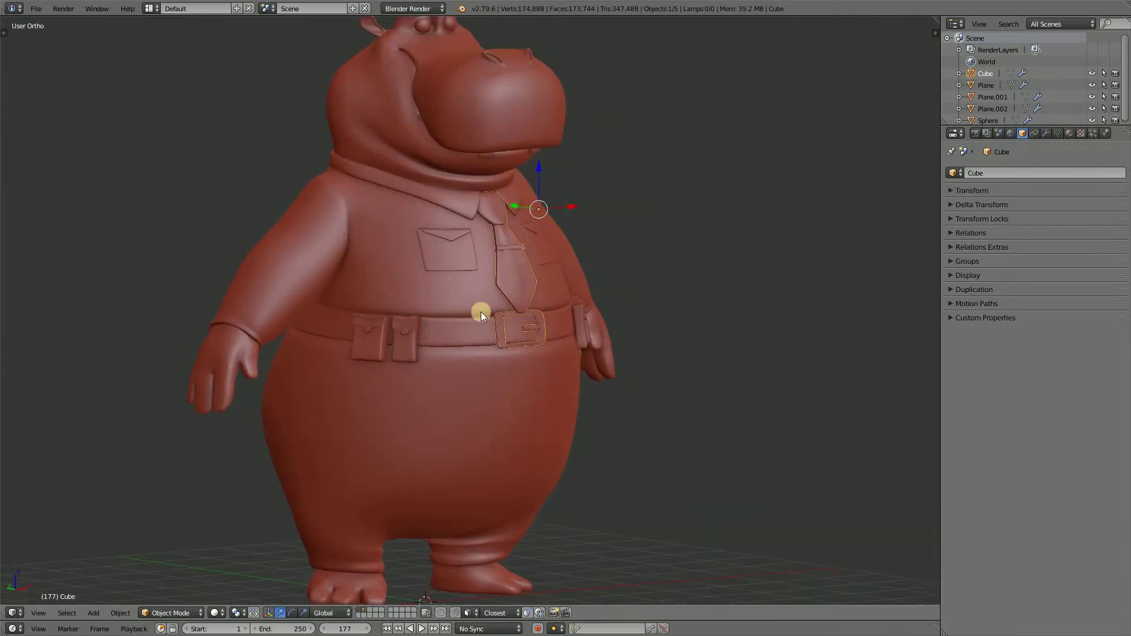
scroll(481, 312, down, 1)
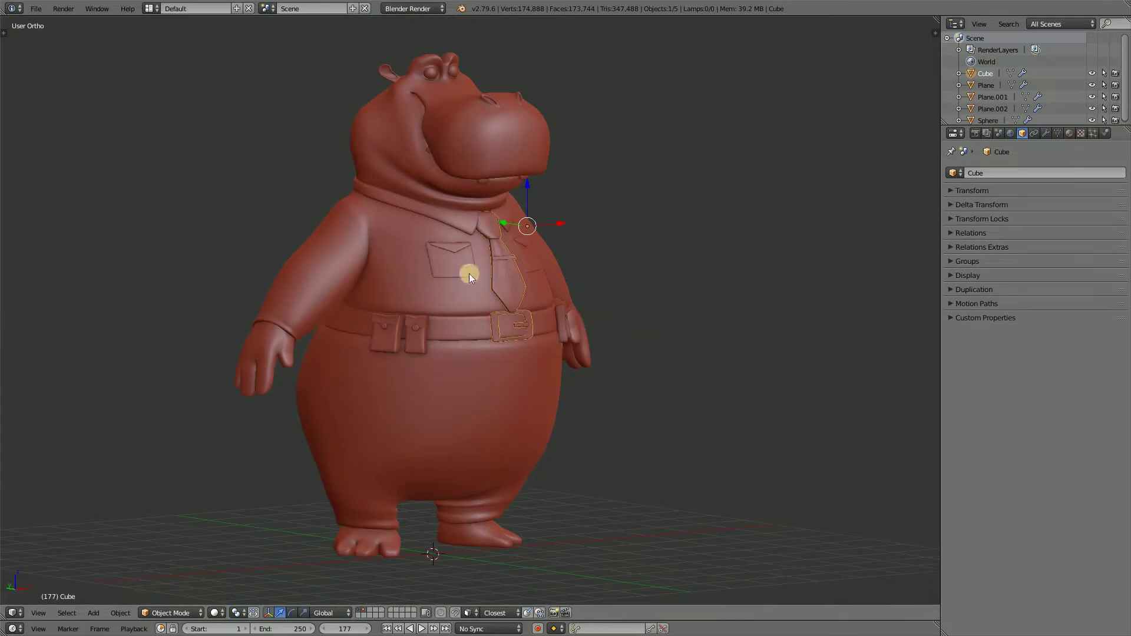
right_click(540, 248)
right_click(376, 211)
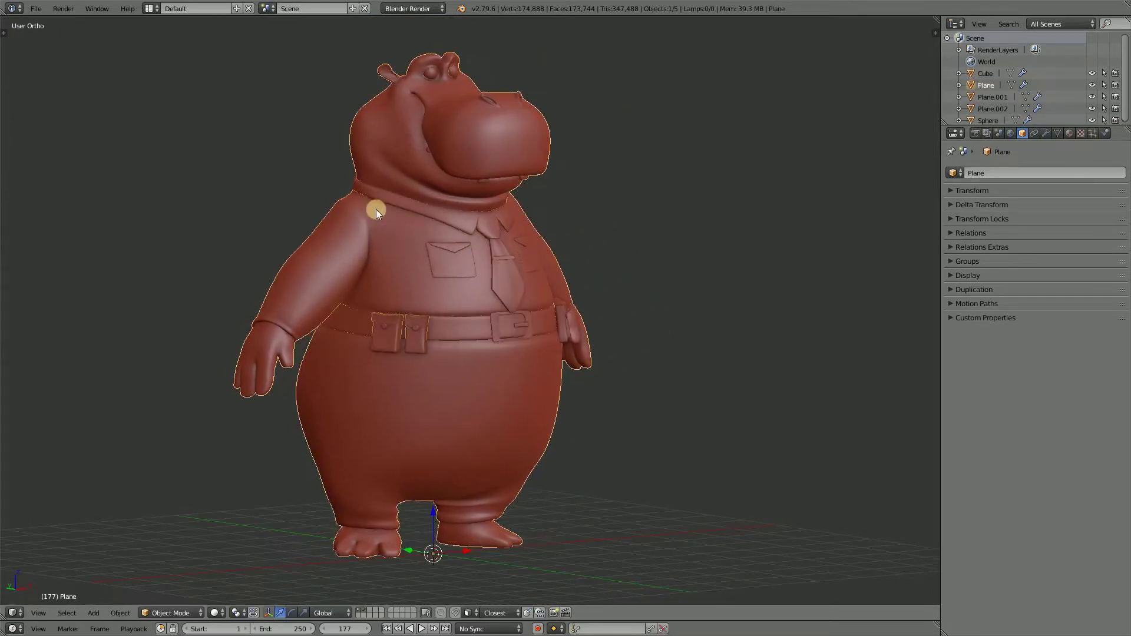
right_click(361, 193)
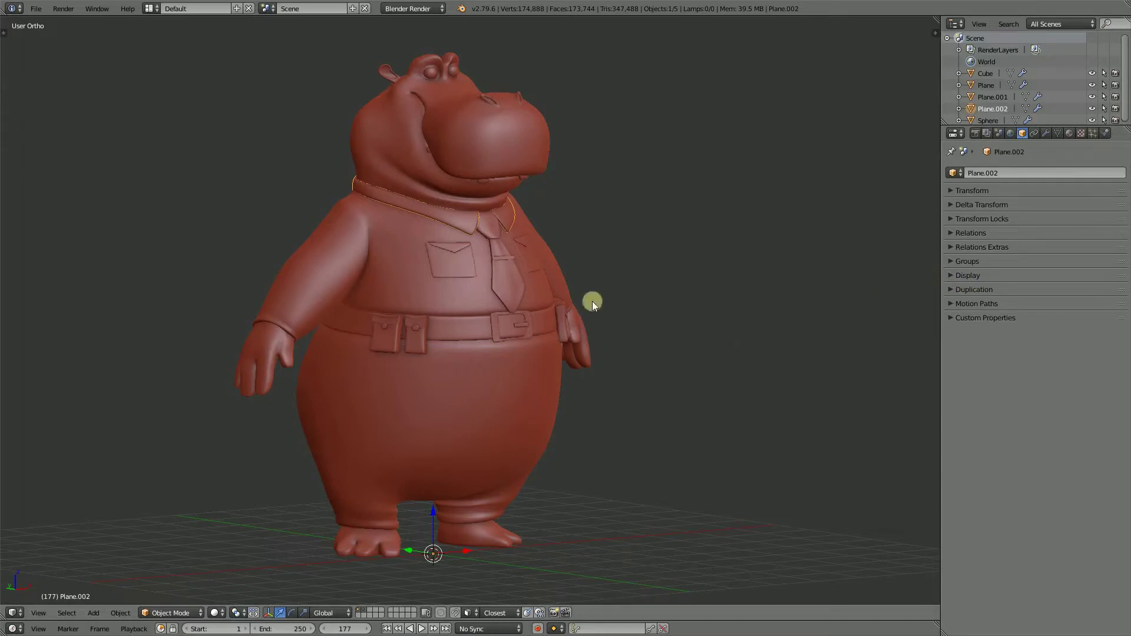
key(ctrl+z)
key(ctrl+z)
key(ctrl+z)
key(ctrl+z)
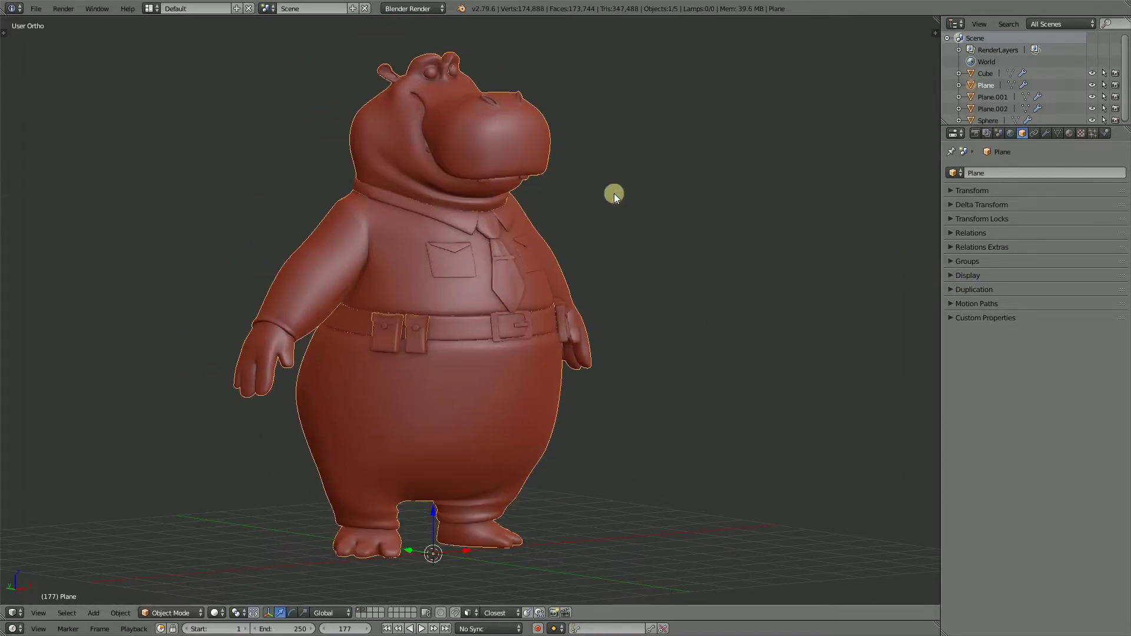
Step: Put all of the hippo's objects into a new group and name the group hipopo
key(a)
click(959, 260)
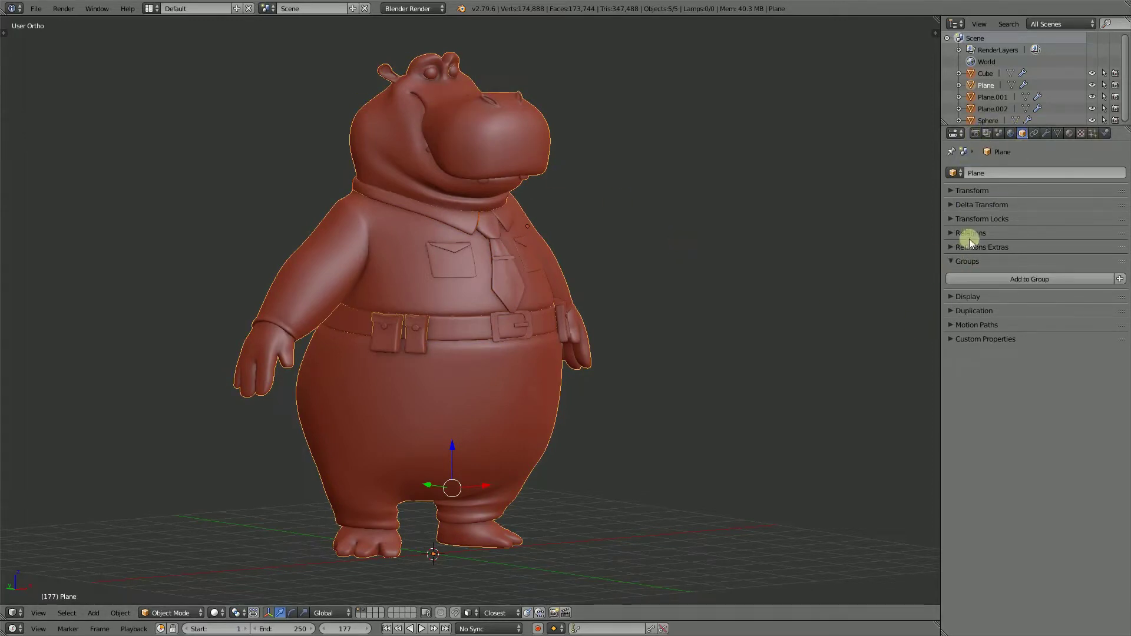
drag(993, 127, 985, 67)
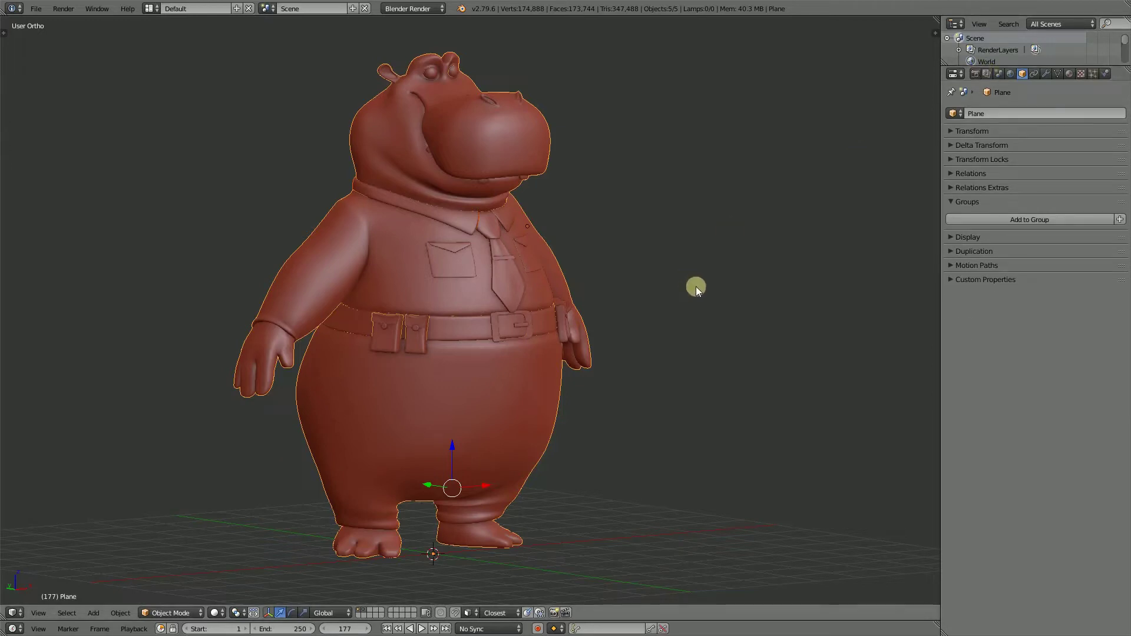
key(ctrl+g)
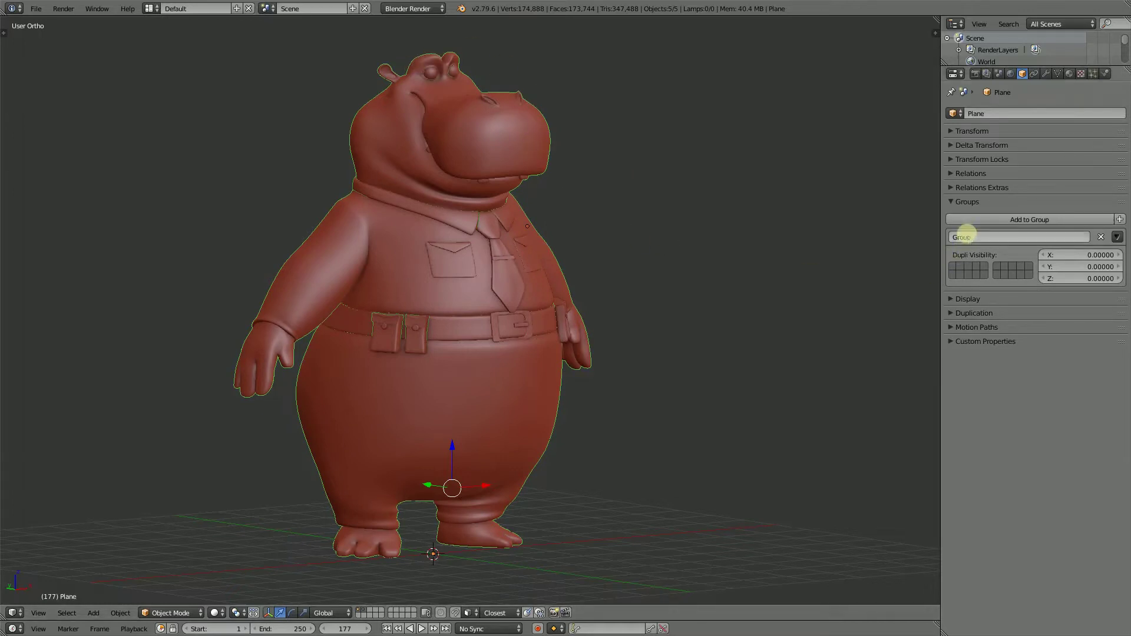
click(993, 238)
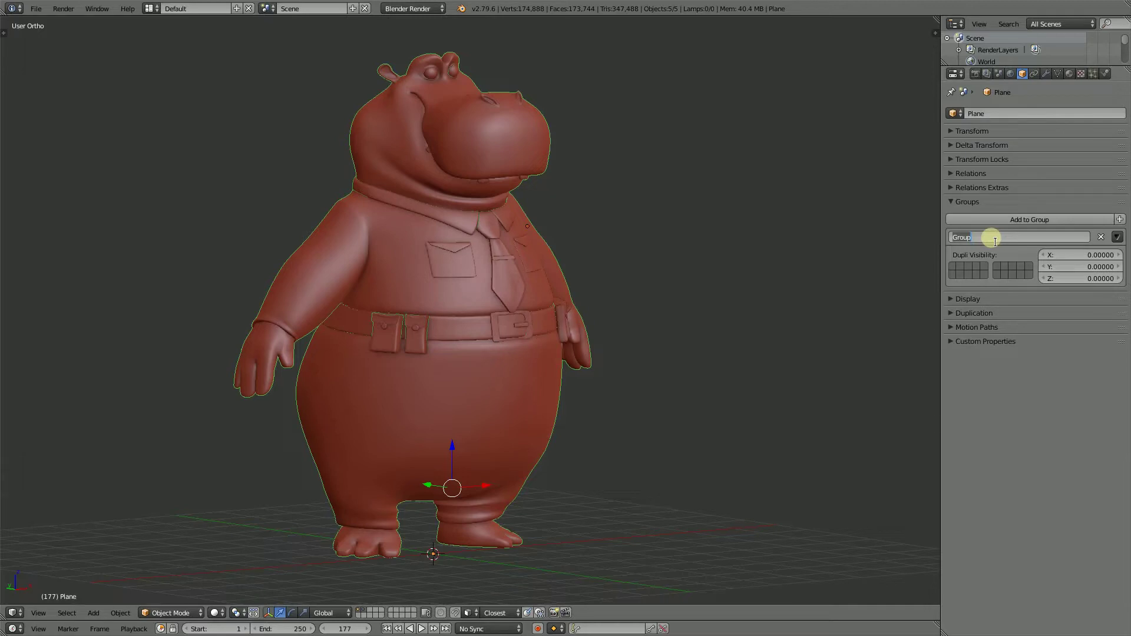
text(hipopo)
key(Return)
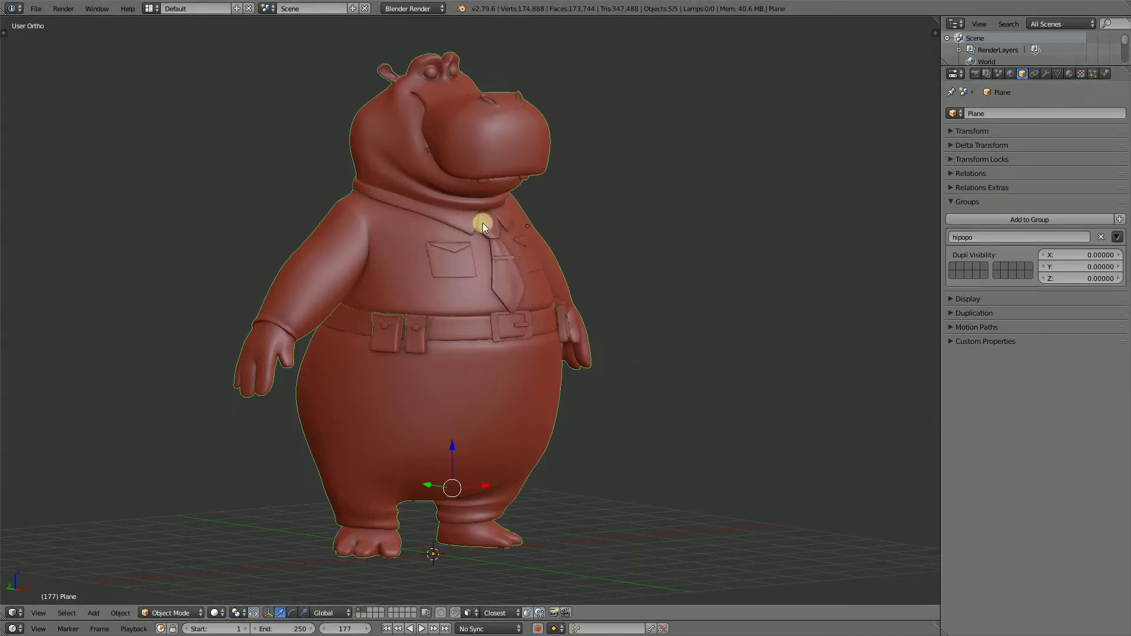
Step: Close the Blender 2.79 session and show the NPR SHADER.blend scene in Blender 2.80 at full screen
key(alt+F11)
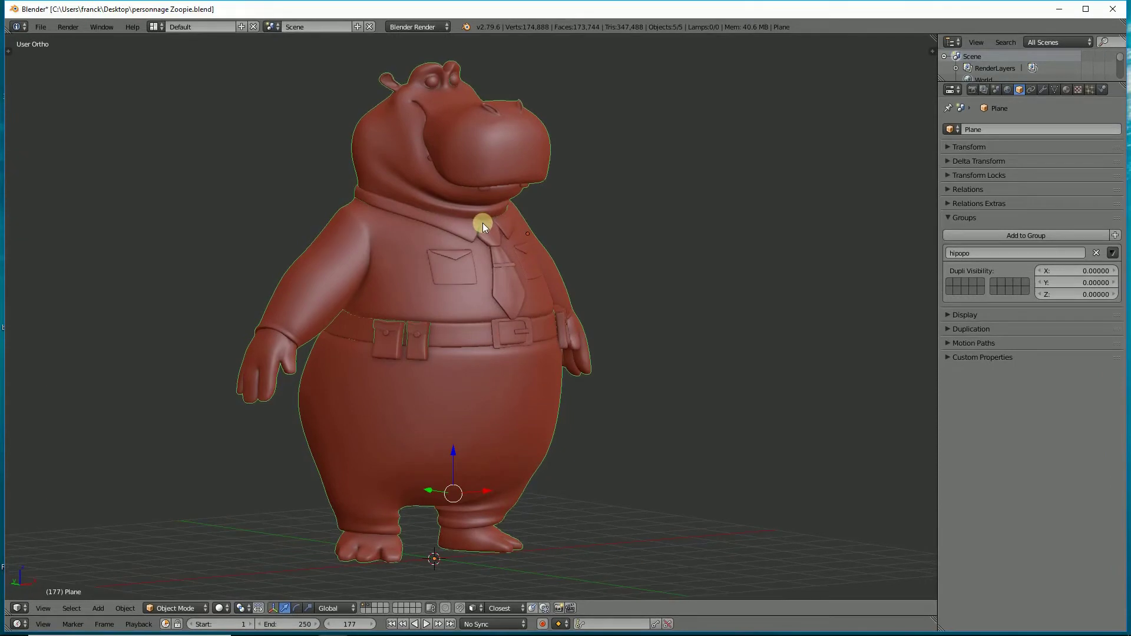
click(1113, 9)
click(566, 366)
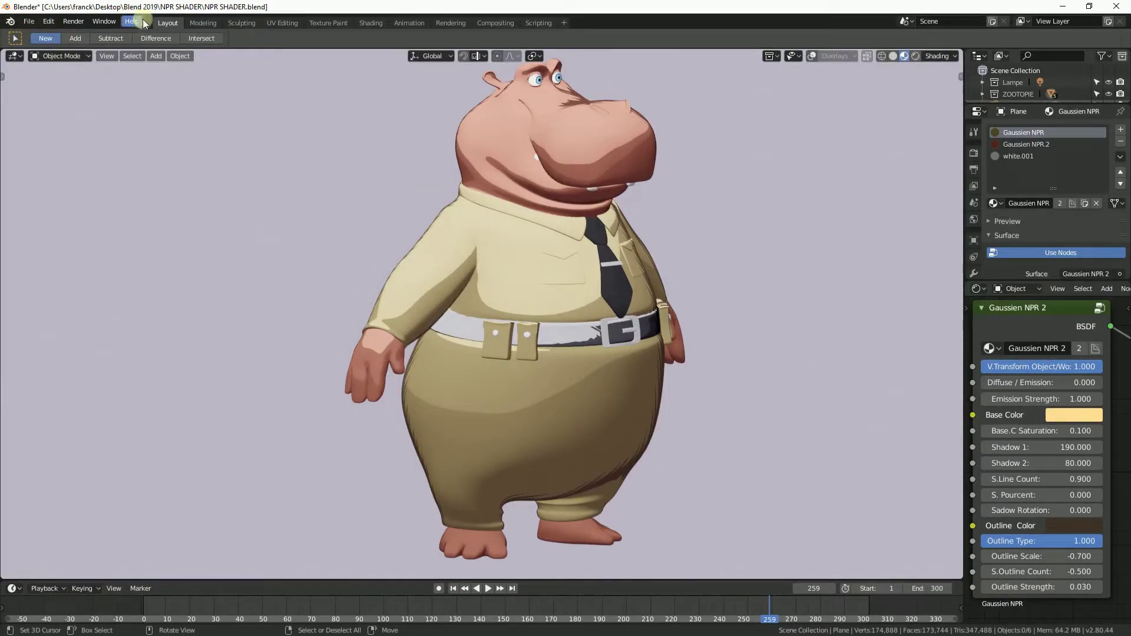
click(105, 21)
click(134, 65)
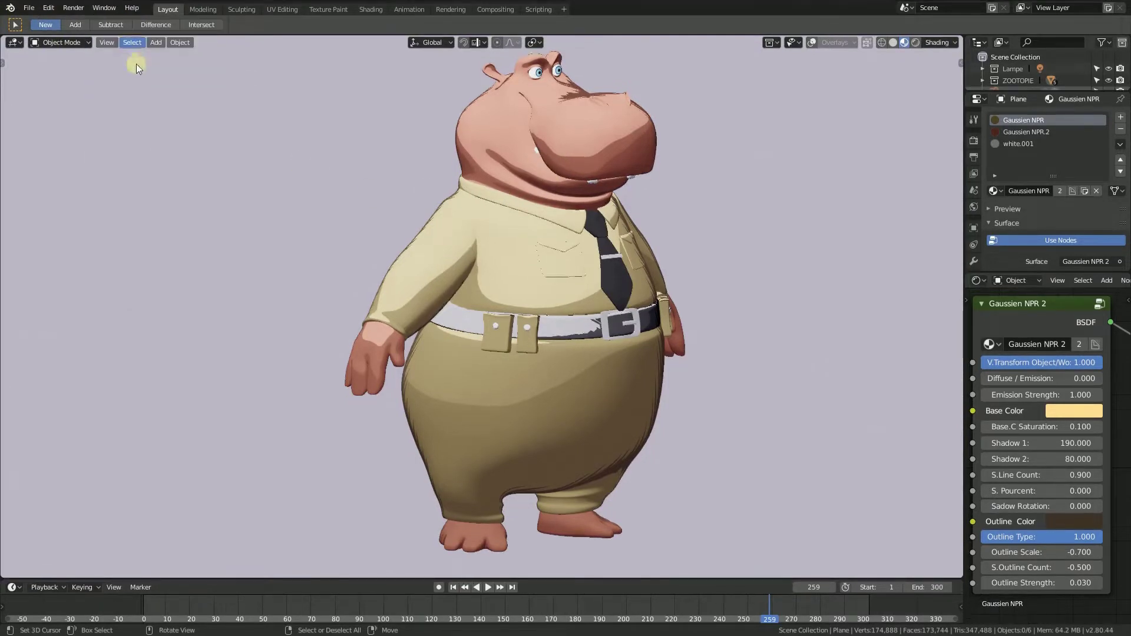
Step: Browse the data that can be appended from personnage Zoopie.blend on the Desktop, without importing anything
click(30, 9)
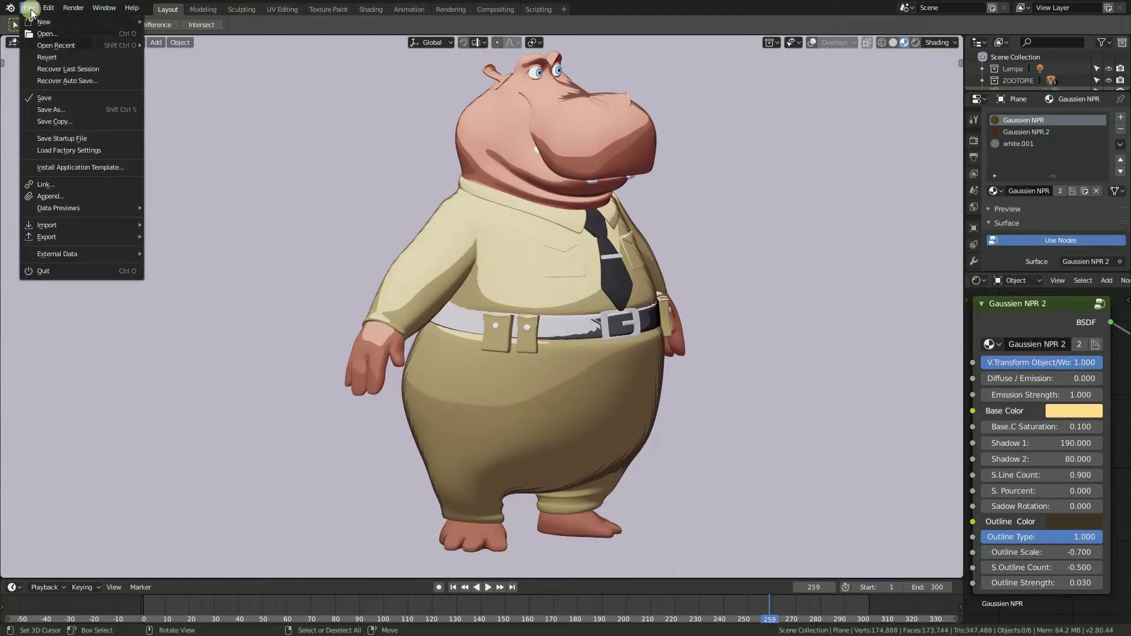
click(71, 196)
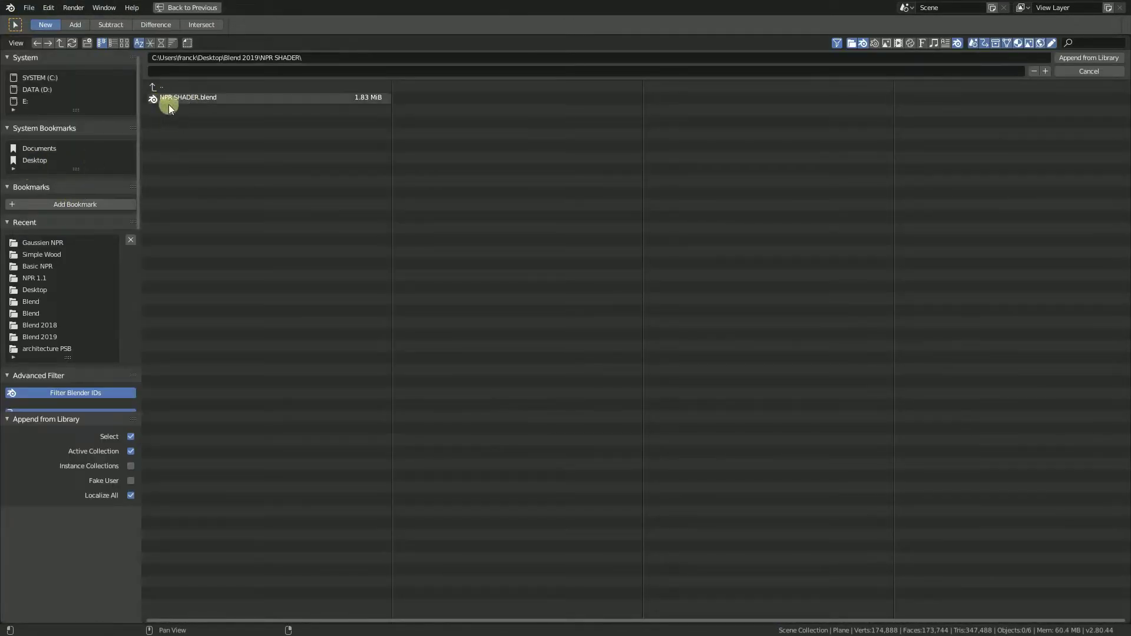
click(37, 161)
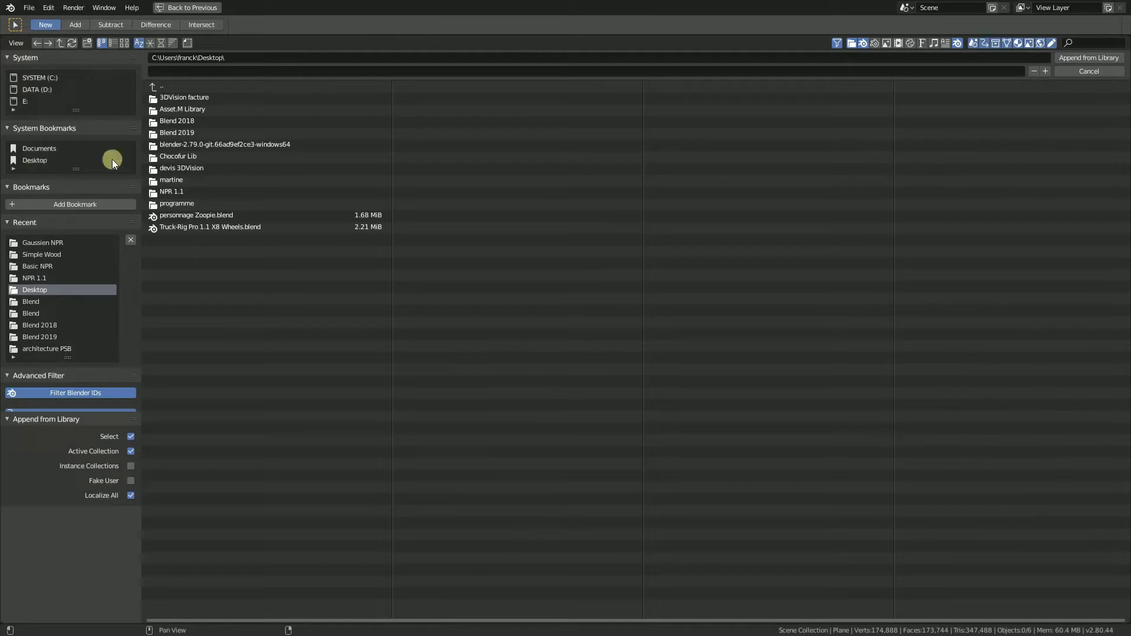
double_click(210, 215)
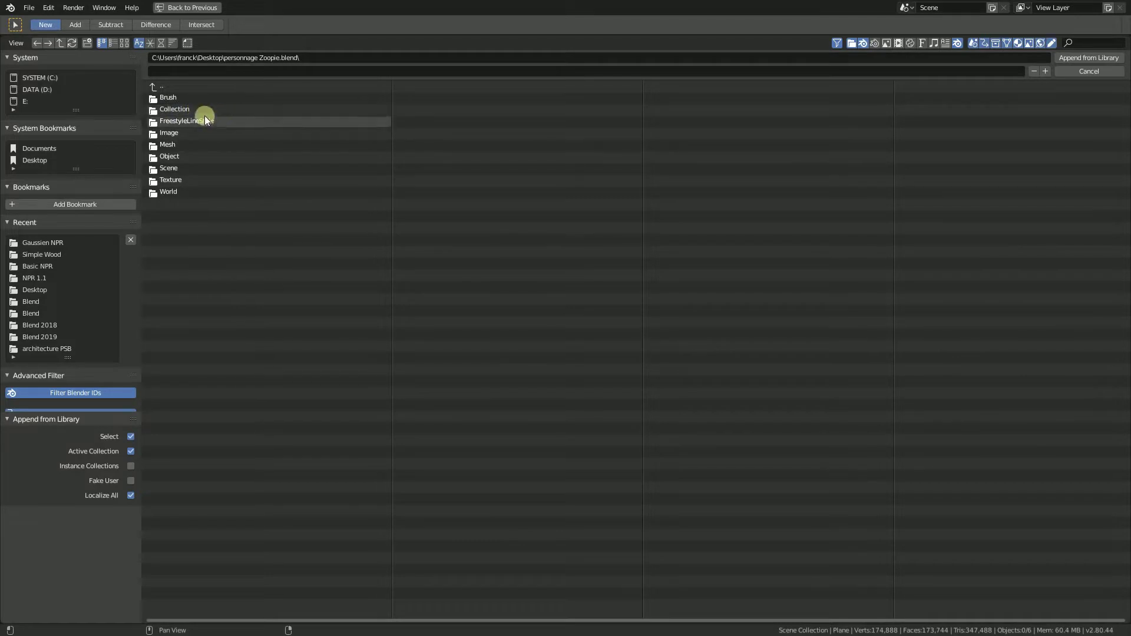
click(1082, 71)
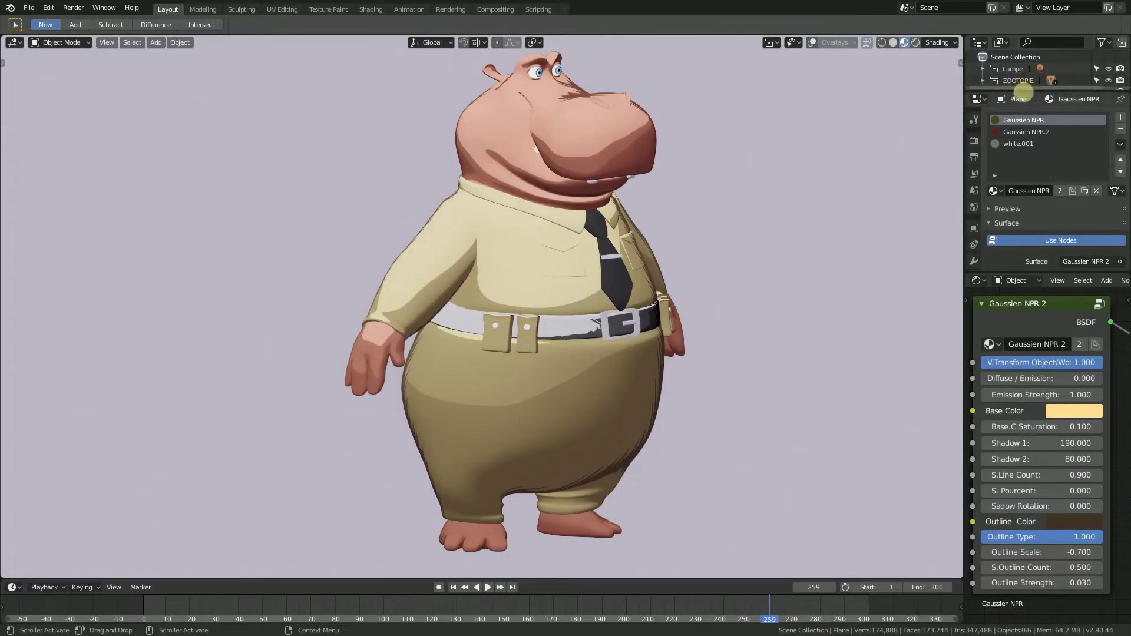
Step: Examine the scene hierarchy with its Lampe and ZOOTOPIE collections
drag(1023, 88, 1024, 176)
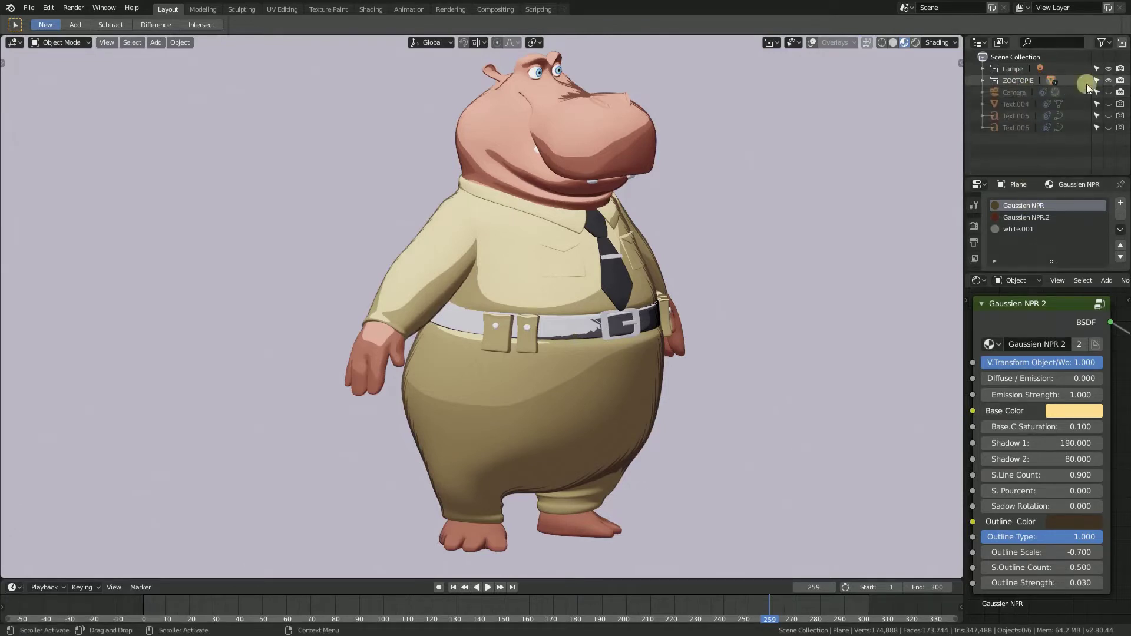
click(976, 45)
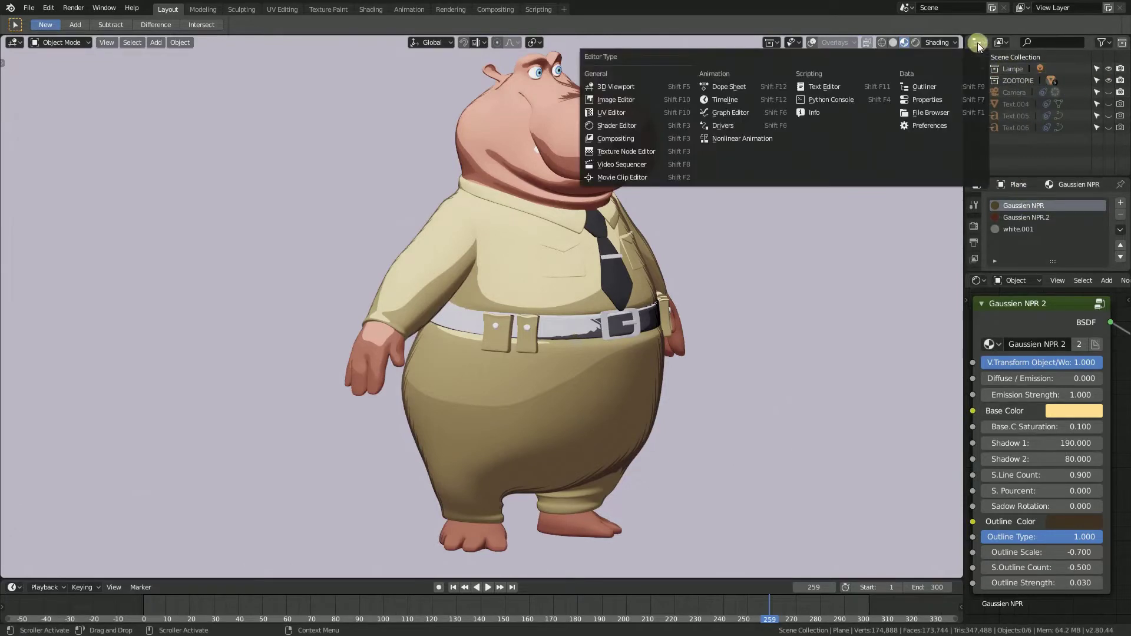
click(917, 86)
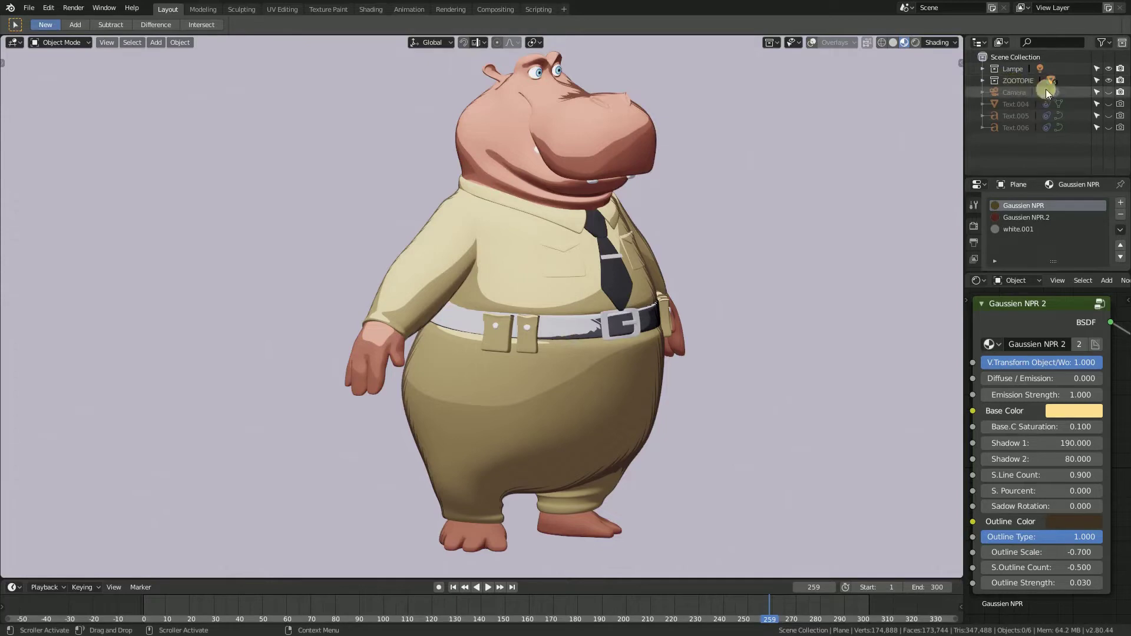
drag(1044, 183, 1044, 95)
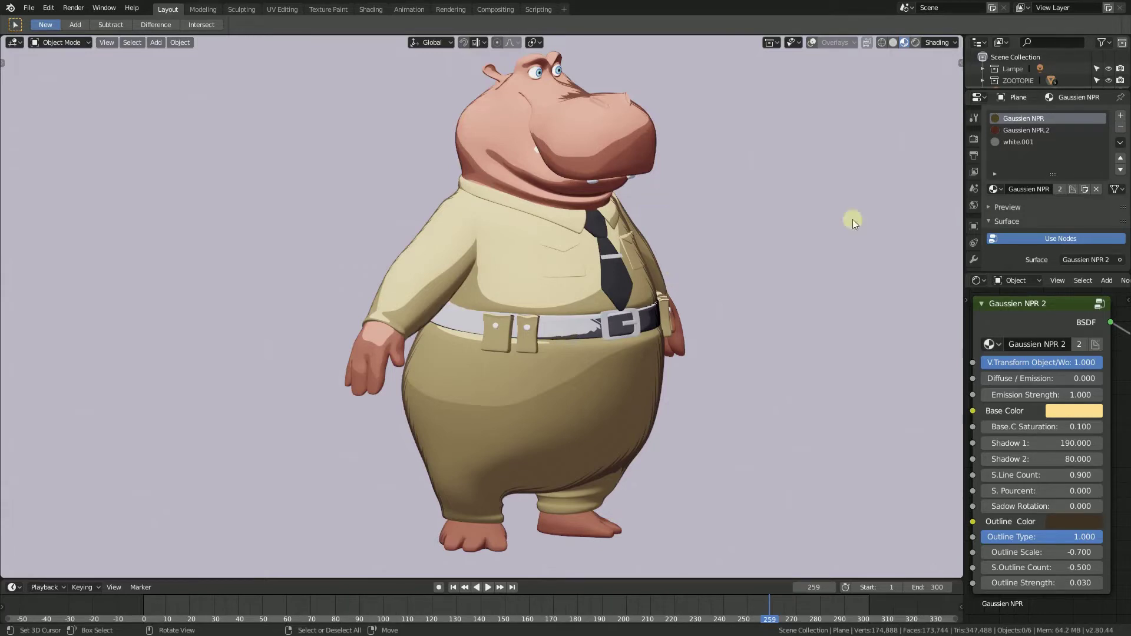
Step: Select the hippo's body and turn on the viewport overlays
click(989, 221)
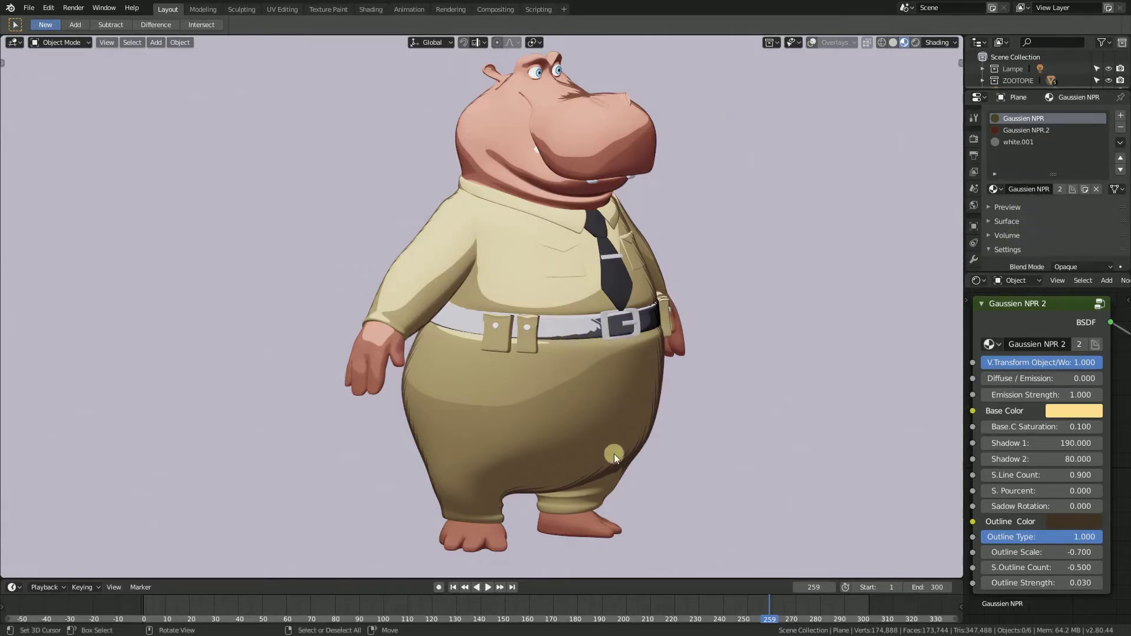
click(627, 393)
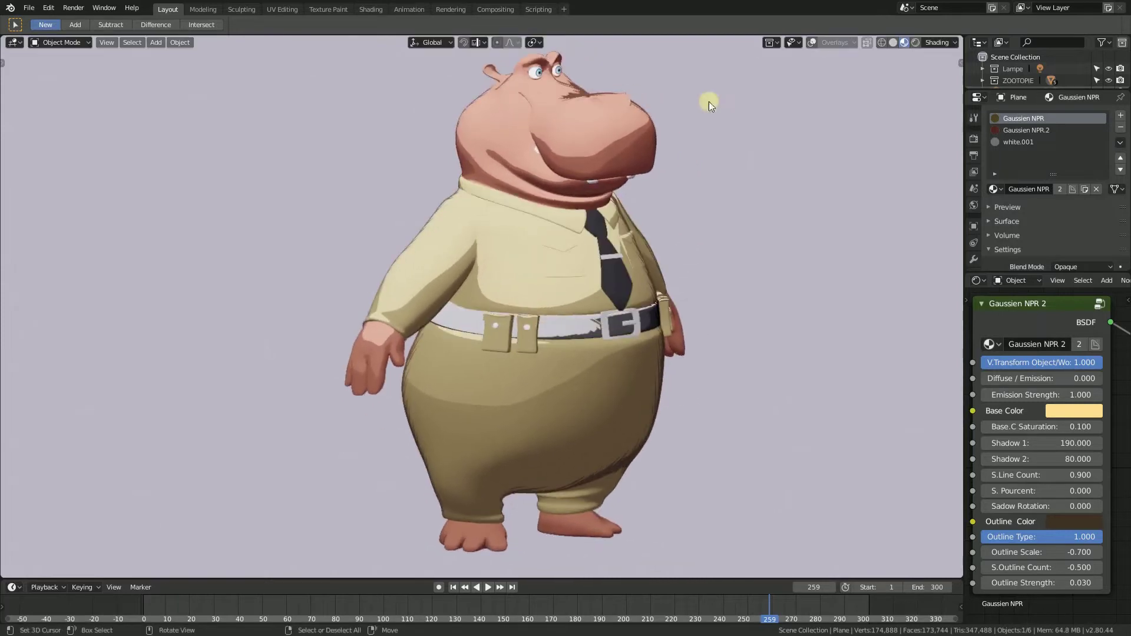
click(811, 42)
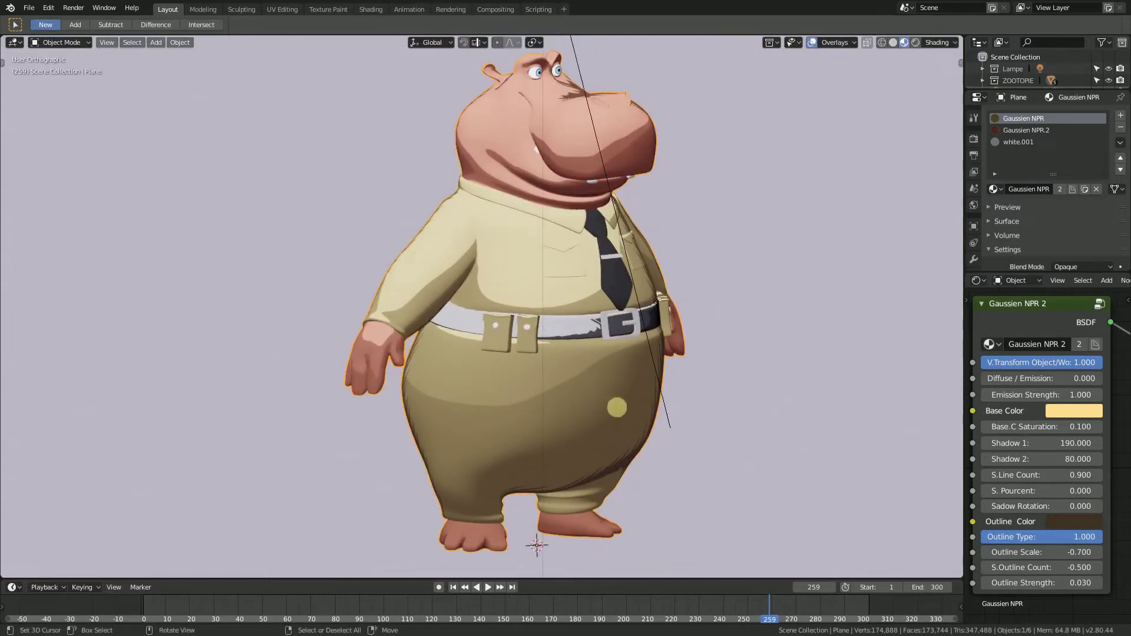
Step: Examine the body's whole mesh in Edit Mode and return to Object Mode
key(r)
key(Escape)
key(Tab)
key(a)
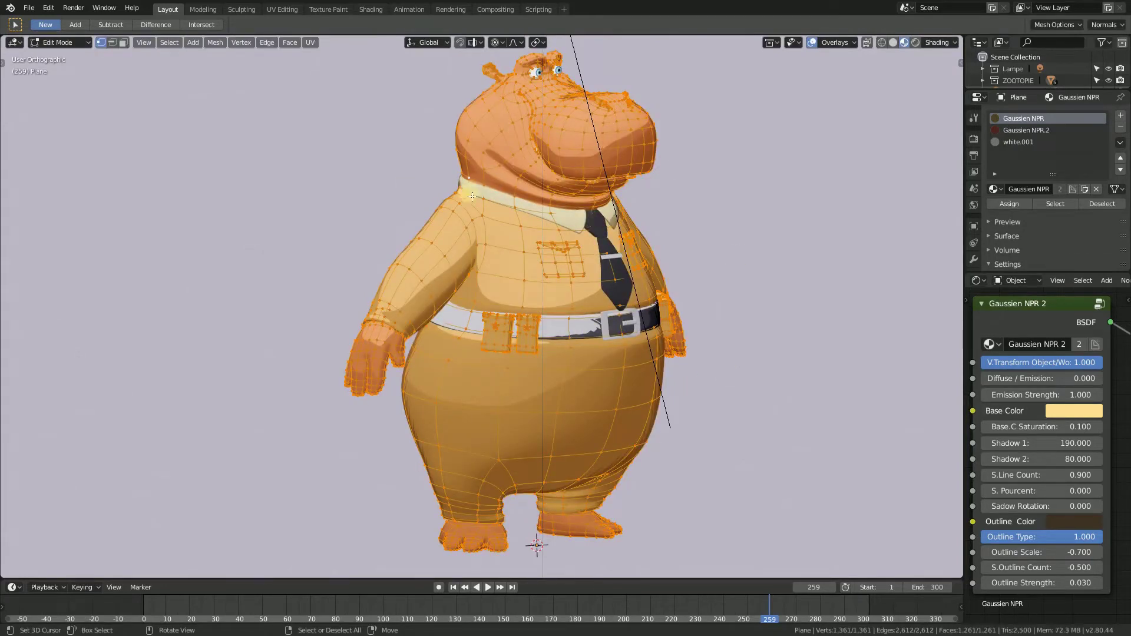
key(Tab)
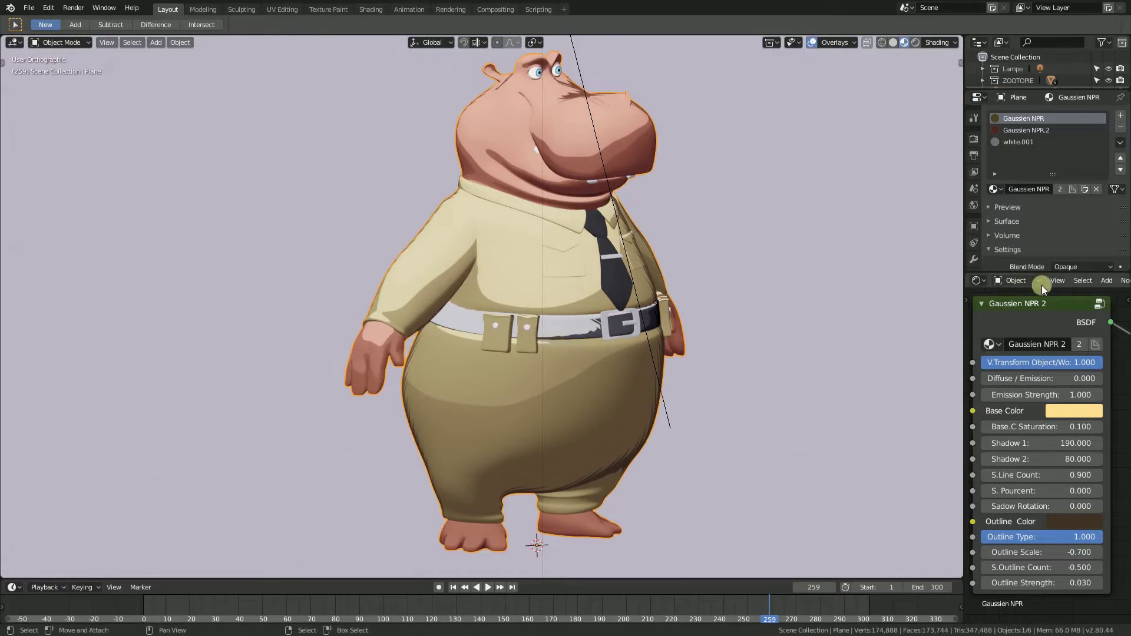
Step: Collapse the material's Settings section and enlarge the shader editor to show the whole Gaussien NPR 2 node
click(1004, 250)
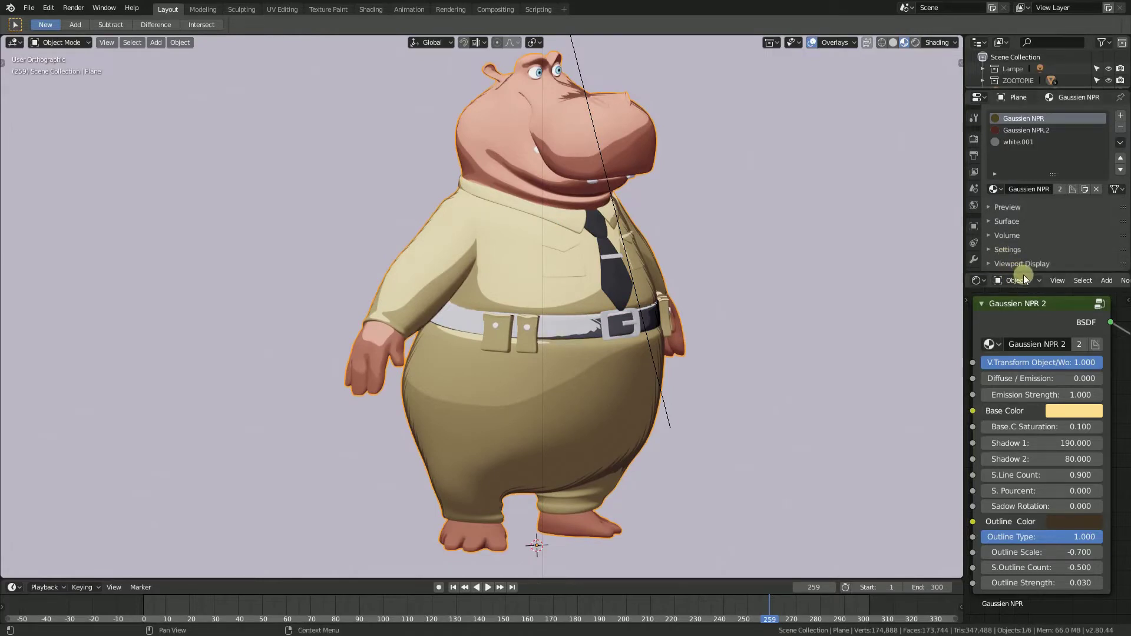
drag(1028, 279, 1027, 198)
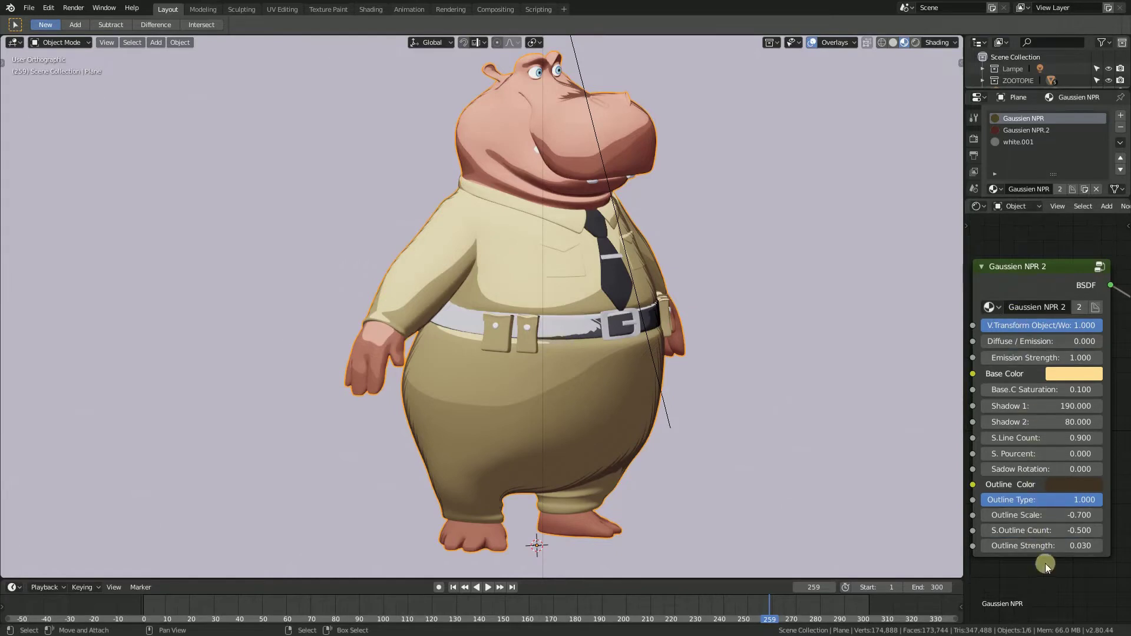
middle_drag(1045, 564, 1043, 508)
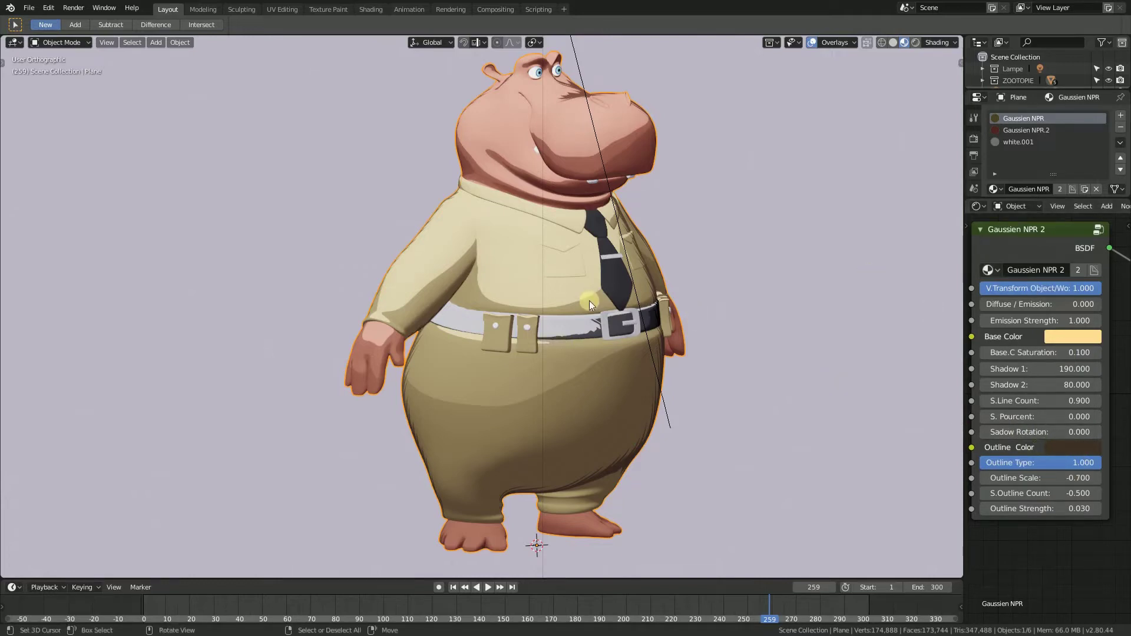
Step: Select the sun lamp above the hippo to show its light settings
scroll(590, 301, up, 1)
scroll(532, 139, down, 4)
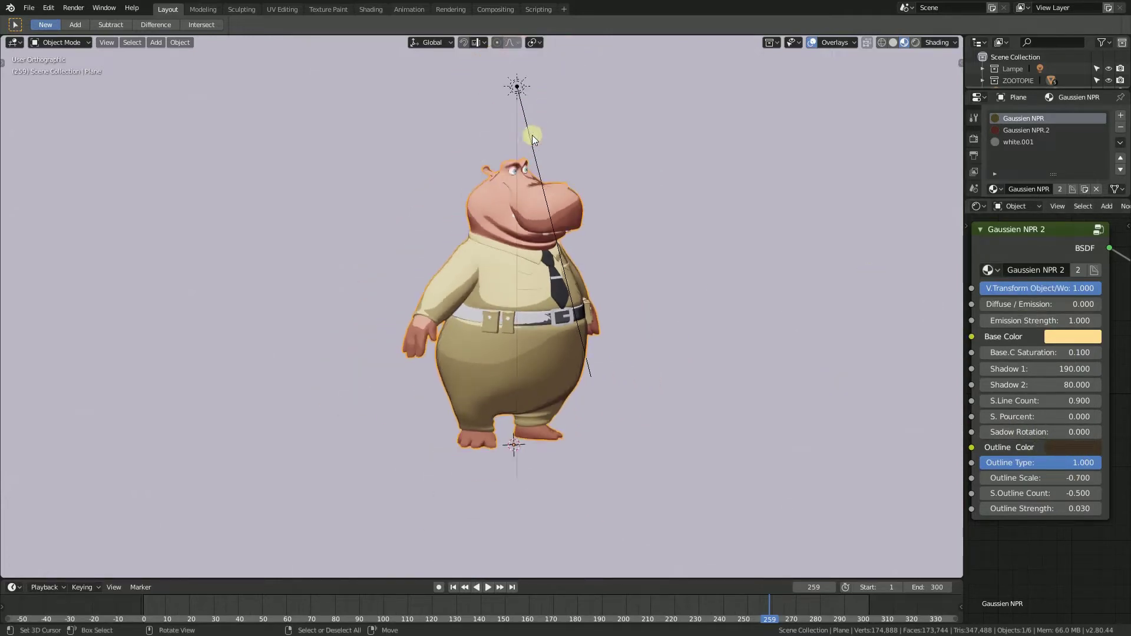
scroll(614, 137, up, 1)
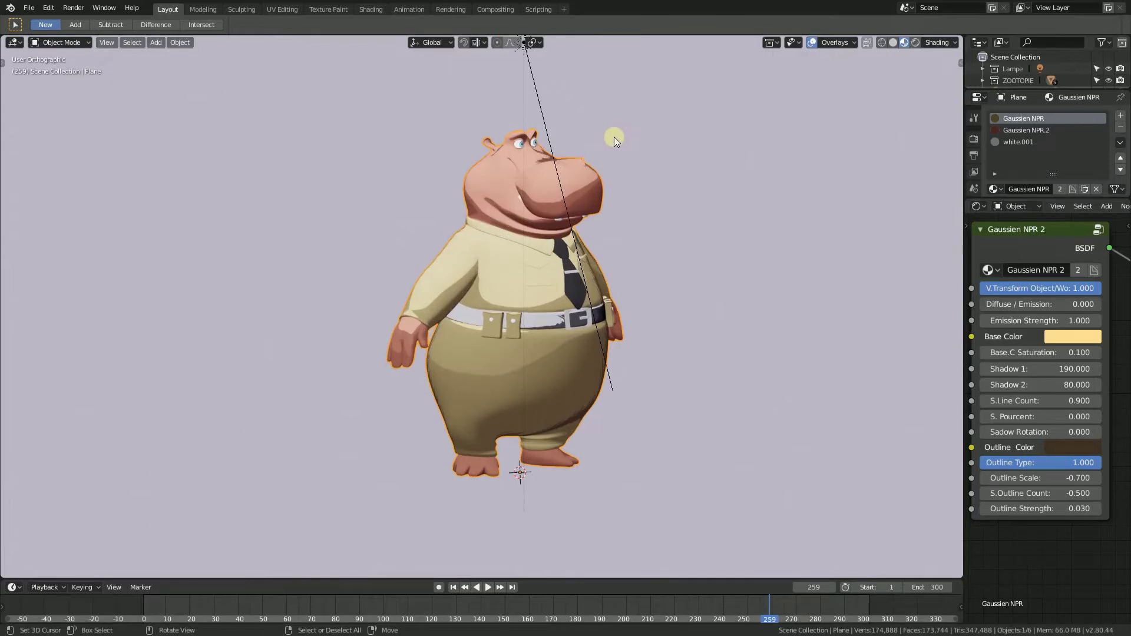
shift+middle_drag(614, 112, 643, 195)
scroll(641, 192, up, 1)
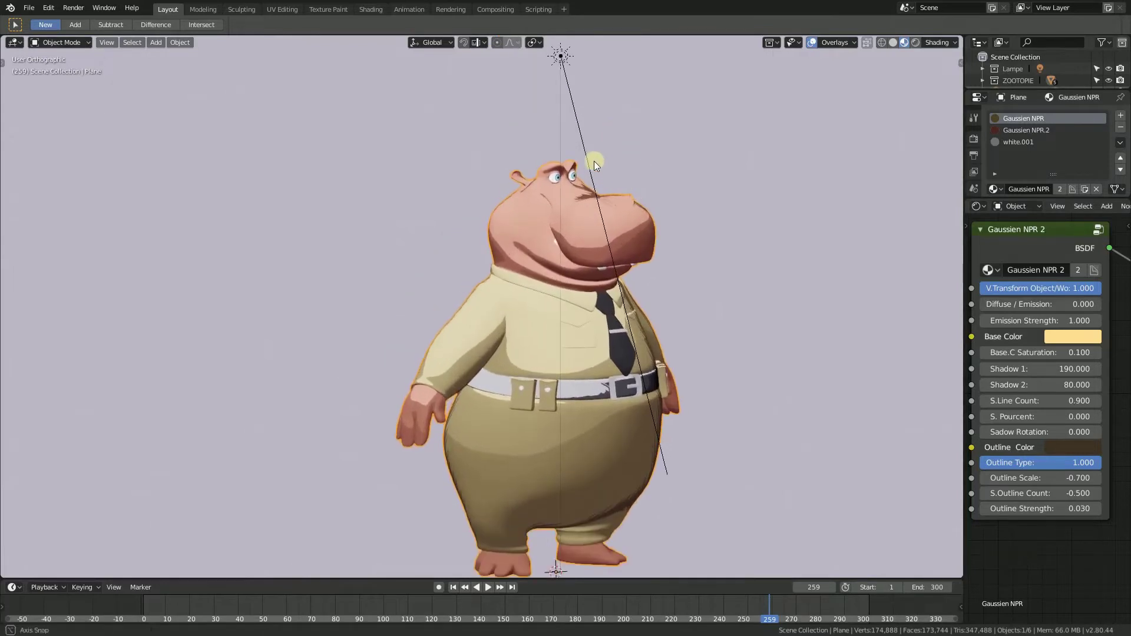
middle_drag(594, 161, 719, 109)
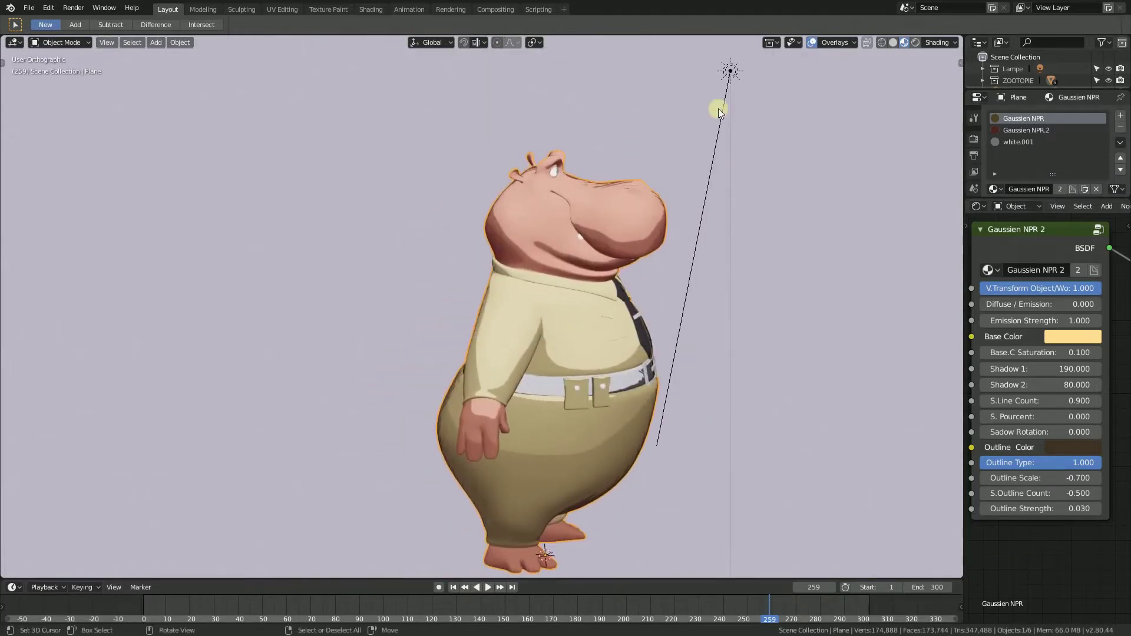
click(731, 71)
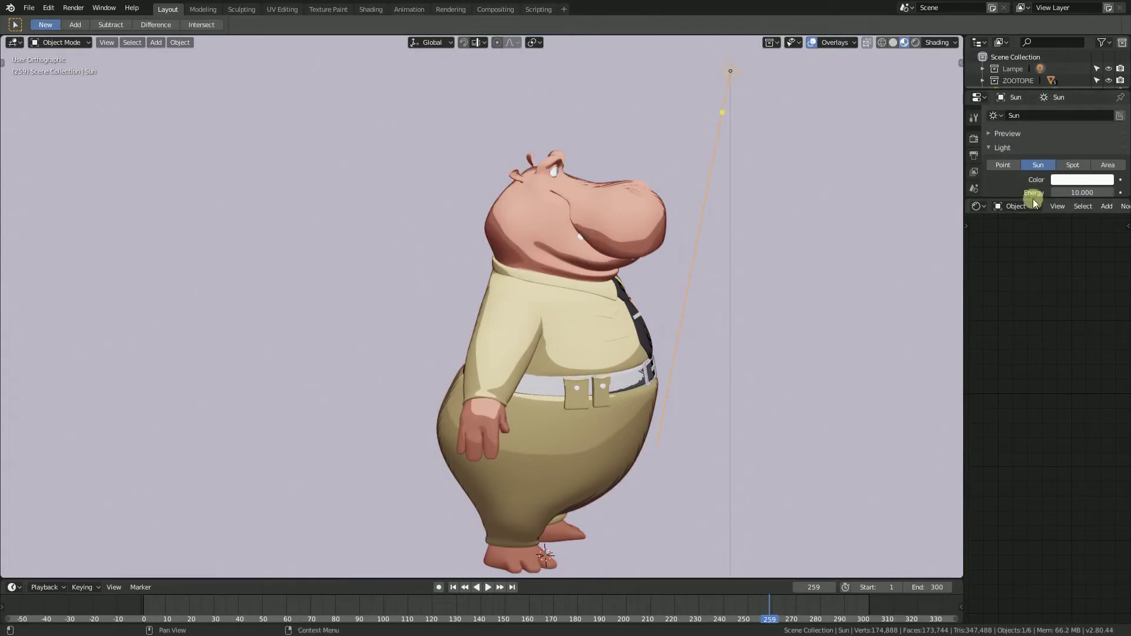
Step: Enlarge the properties editor, collapse the sun's Light section and bring the hippo's front into view
drag(1037, 203, 1040, 394)
click(1002, 148)
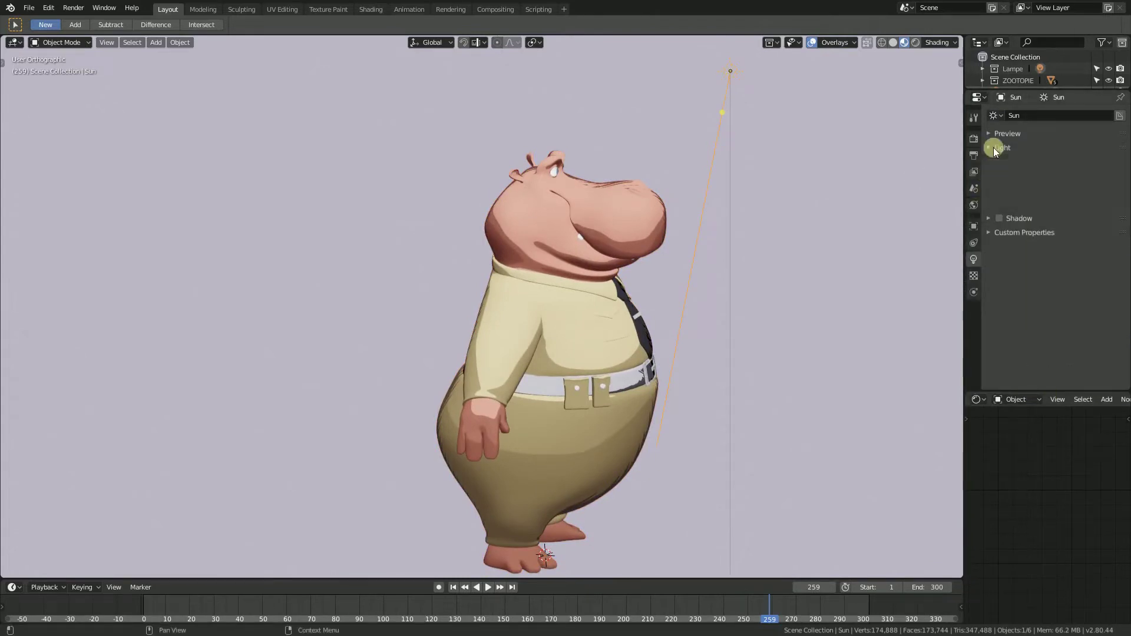
mouse_move(622, 248)
middle_down()
mouse_move(654, 262)
mouse_move(630, 261)
middle_up()
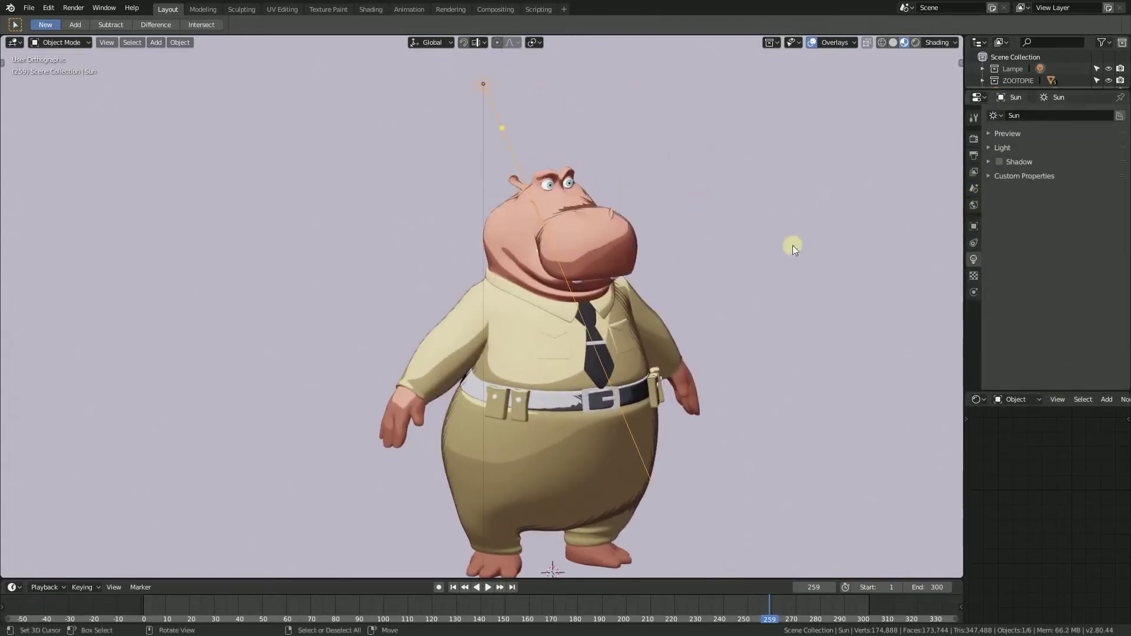
scroll(548, 265, up, 2)
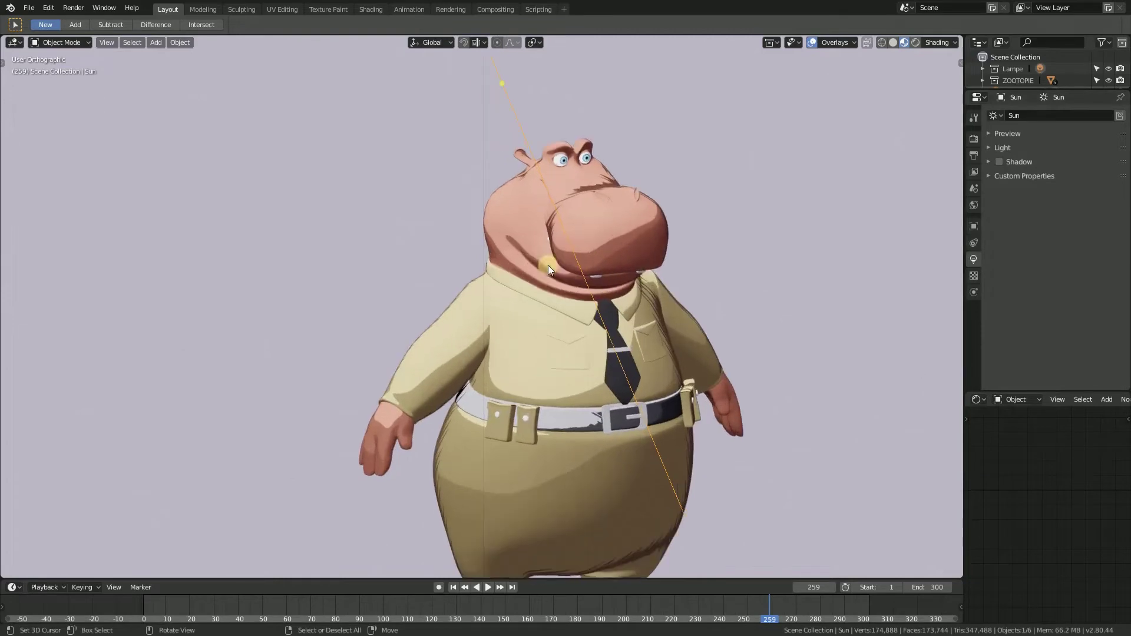
Step: Turn on the sun's Shadow option and inspect the cast shadows from both sides of the hippo
click(997, 161)
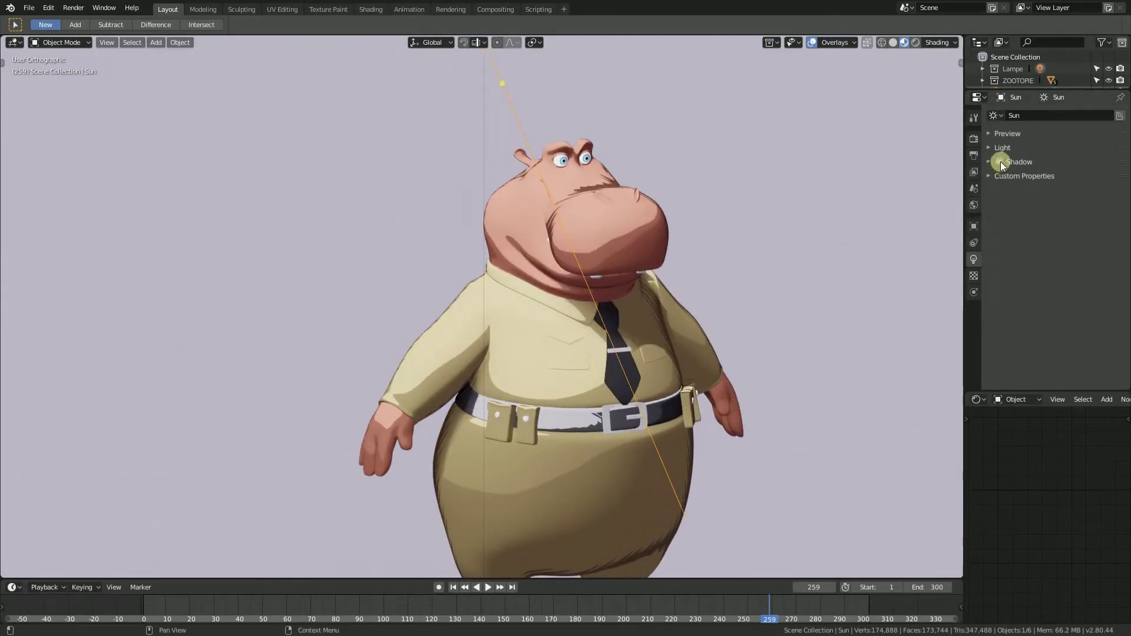
middle_drag(645, 337, 421, 281)
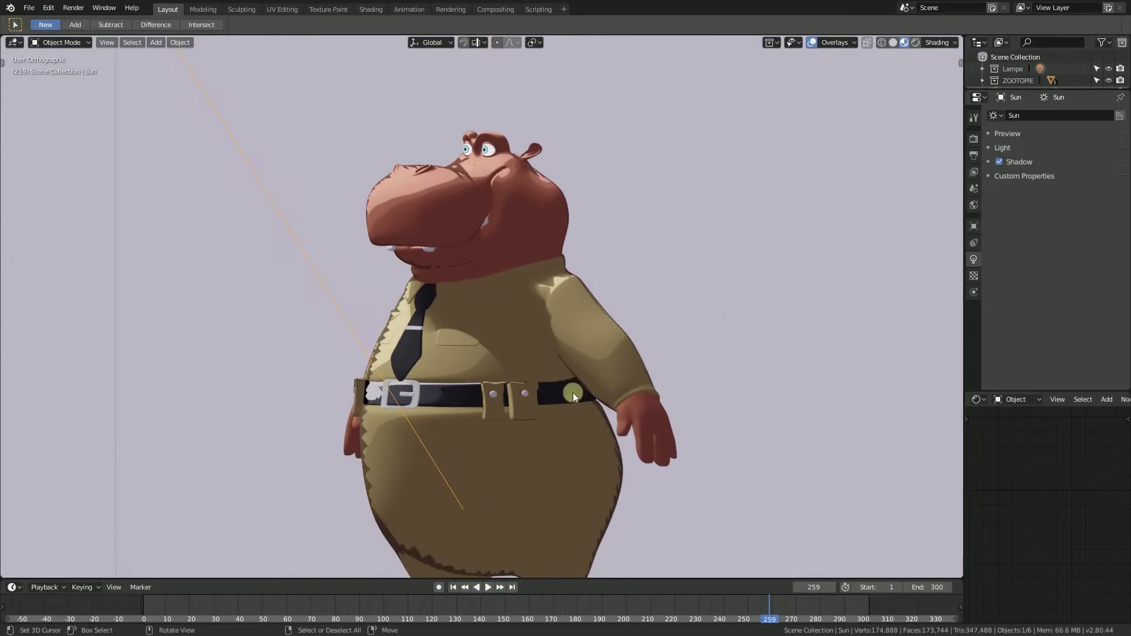
middle_drag(573, 392, 486, 428)
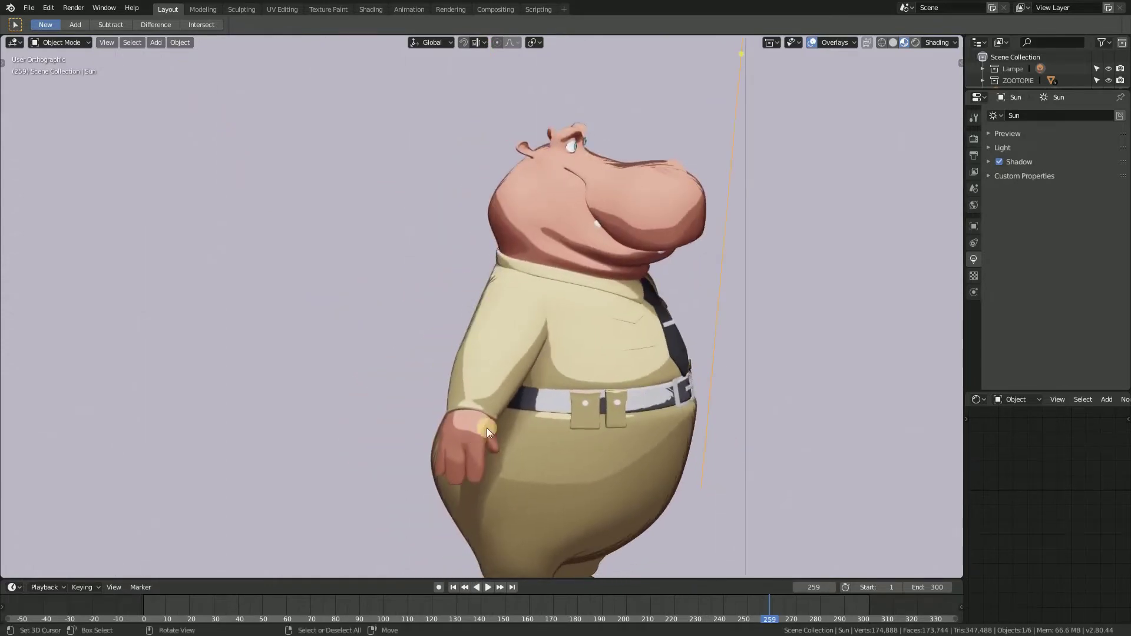
Step: Expand the sun's Shadow settings, enable Contact Shadows and inspect the effect around the hippo
click(990, 162)
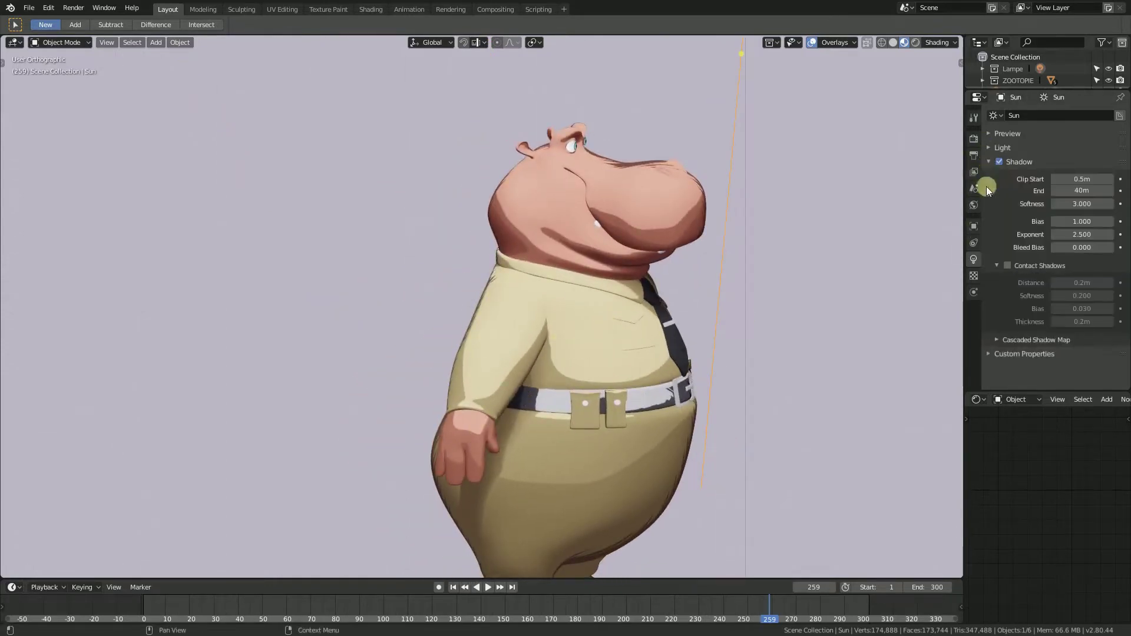
click(1010, 264)
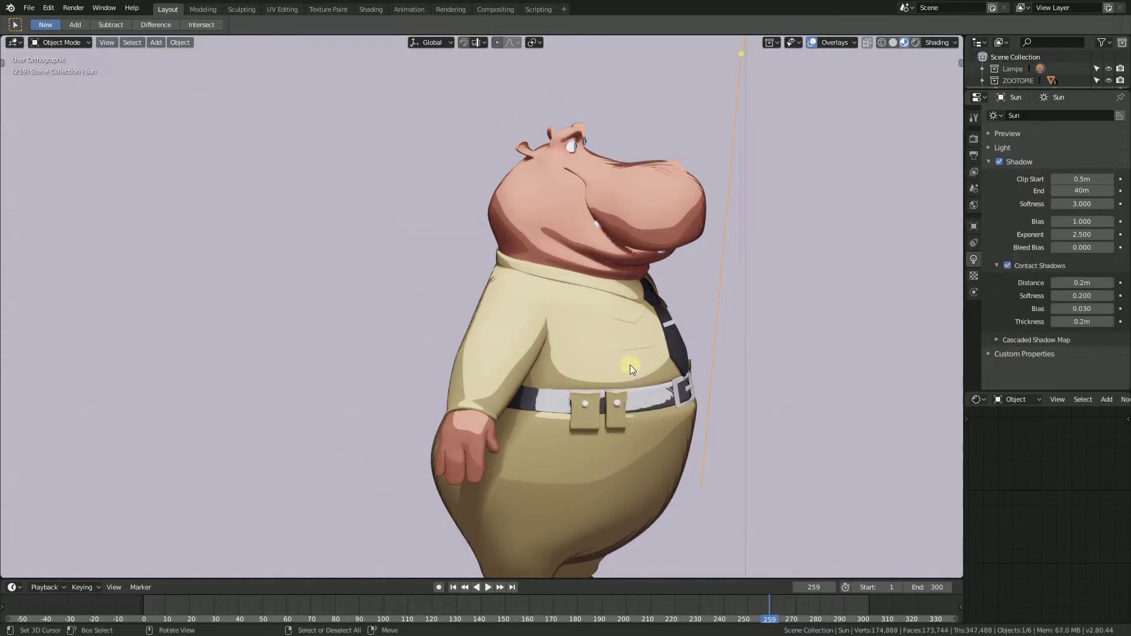
middle_drag(630, 366, 610, 400)
middle_drag(622, 404, 795, 318)
Step: Turn off the sun's Shadow option, collapse its settings and frame the whole hippo
click(999, 161)
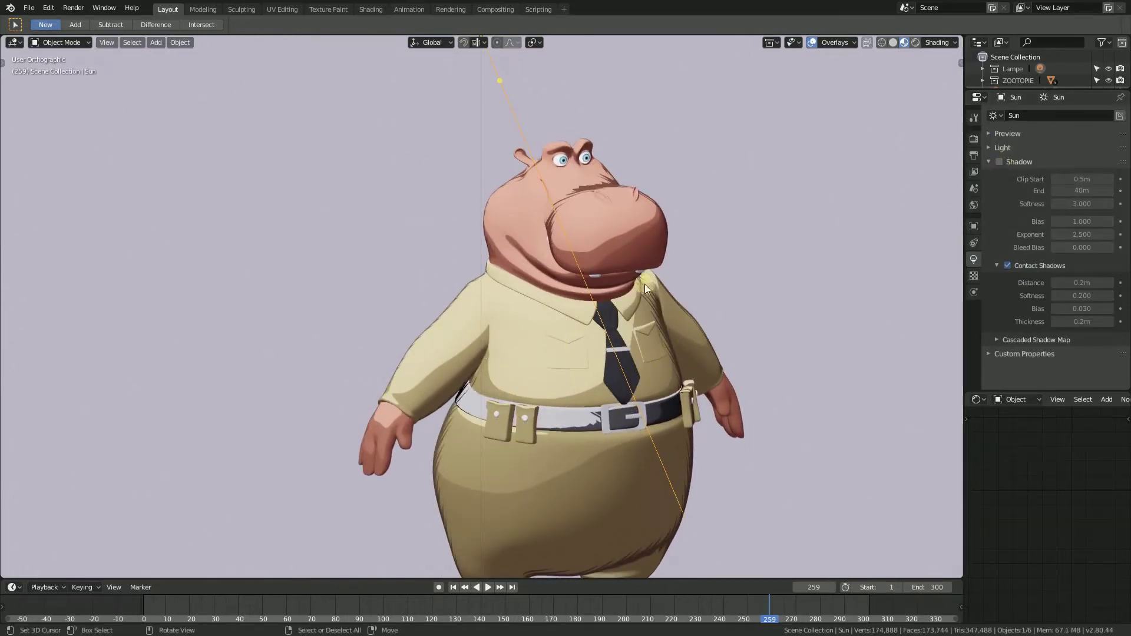
middle_drag(644, 284, 587, 454)
click(997, 161)
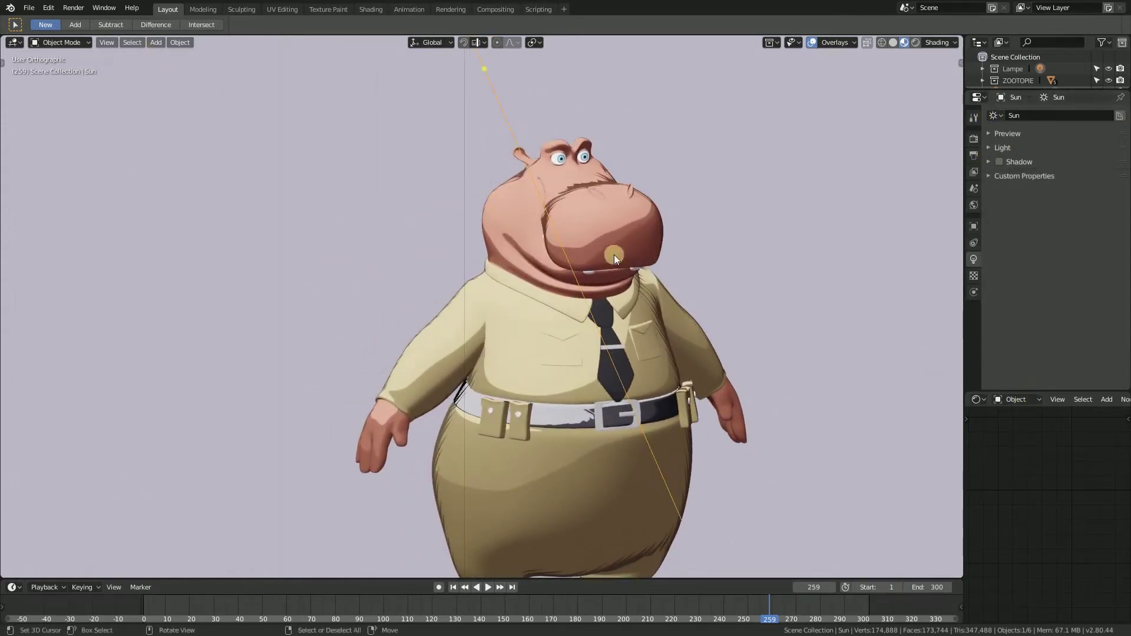
key(Home)
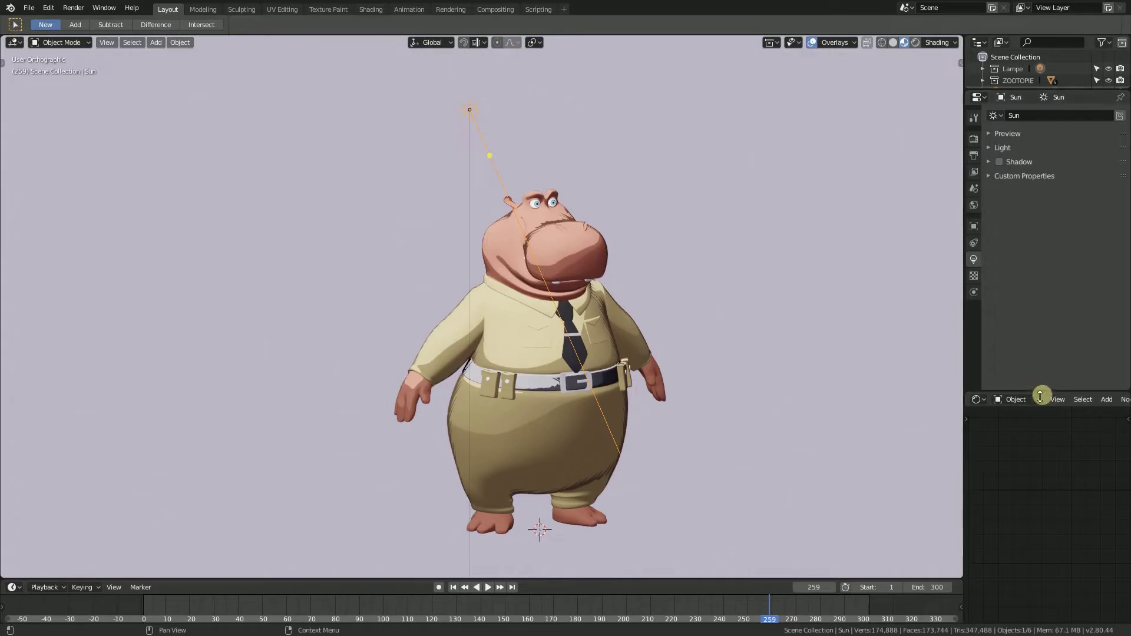
Step: Open the world settings and inspect the Background surface's color and strength
drag(1039, 394, 1036, 240)
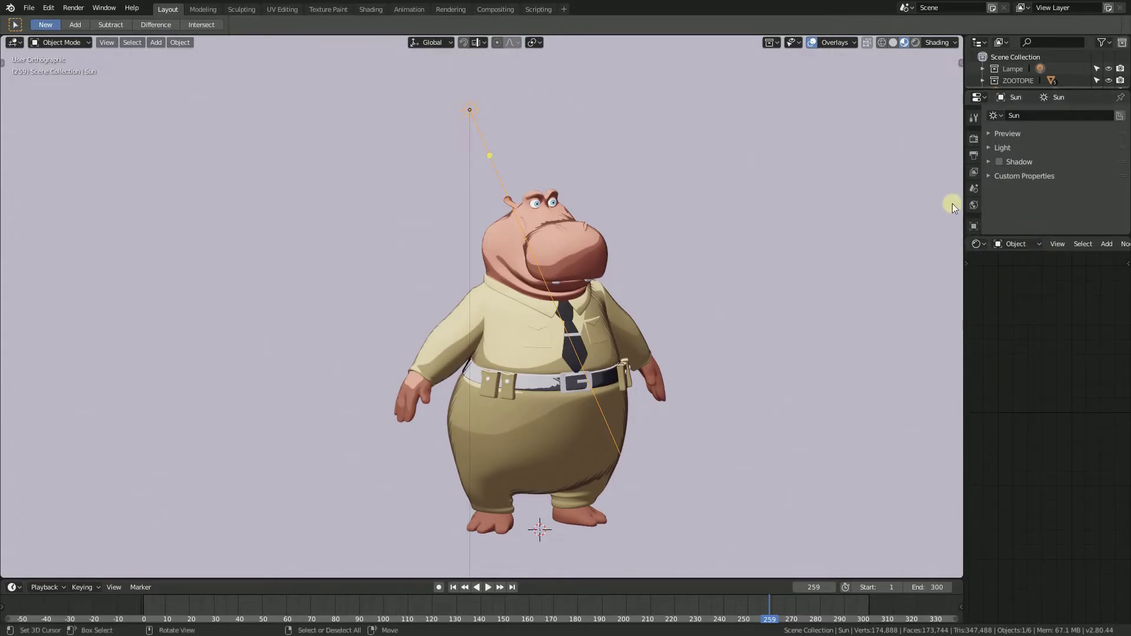
click(974, 205)
scroll(1047, 188, down, 1)
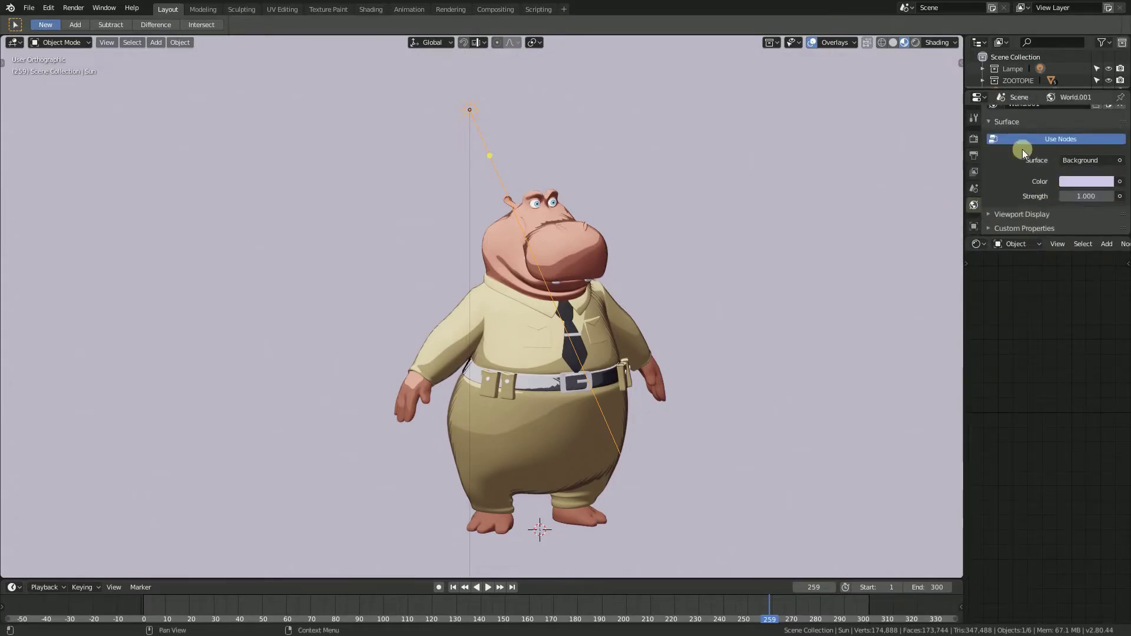
click(1084, 183)
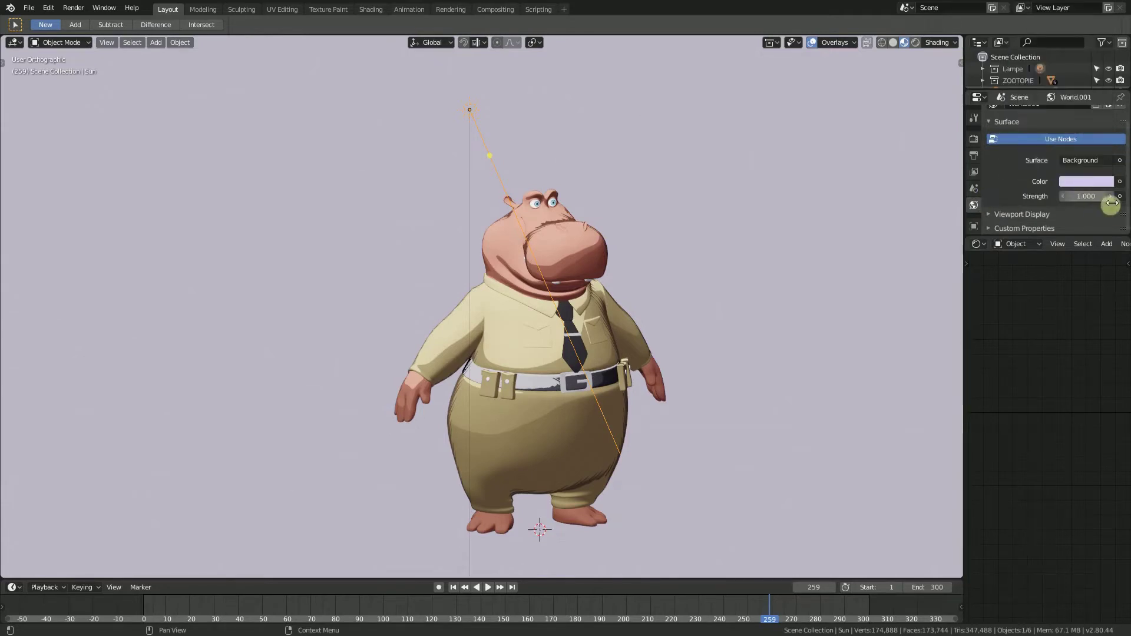
Step: Collapse the world's Surface section and enlarge the shader editor
click(990, 122)
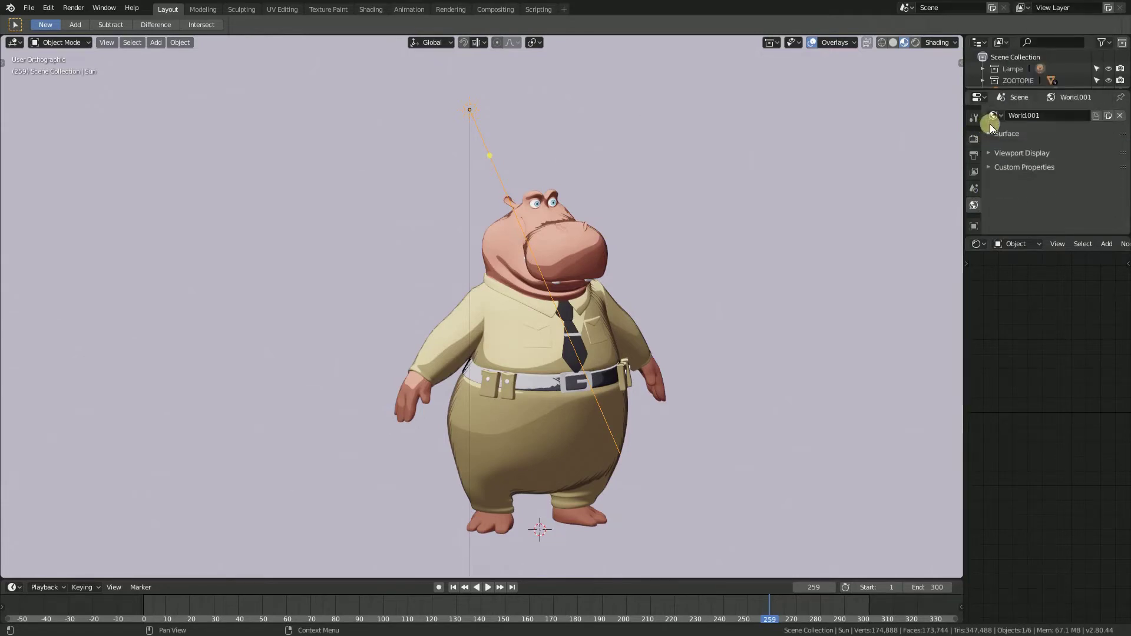
drag(1035, 235, 1037, 172)
scroll(641, 160, up, 1)
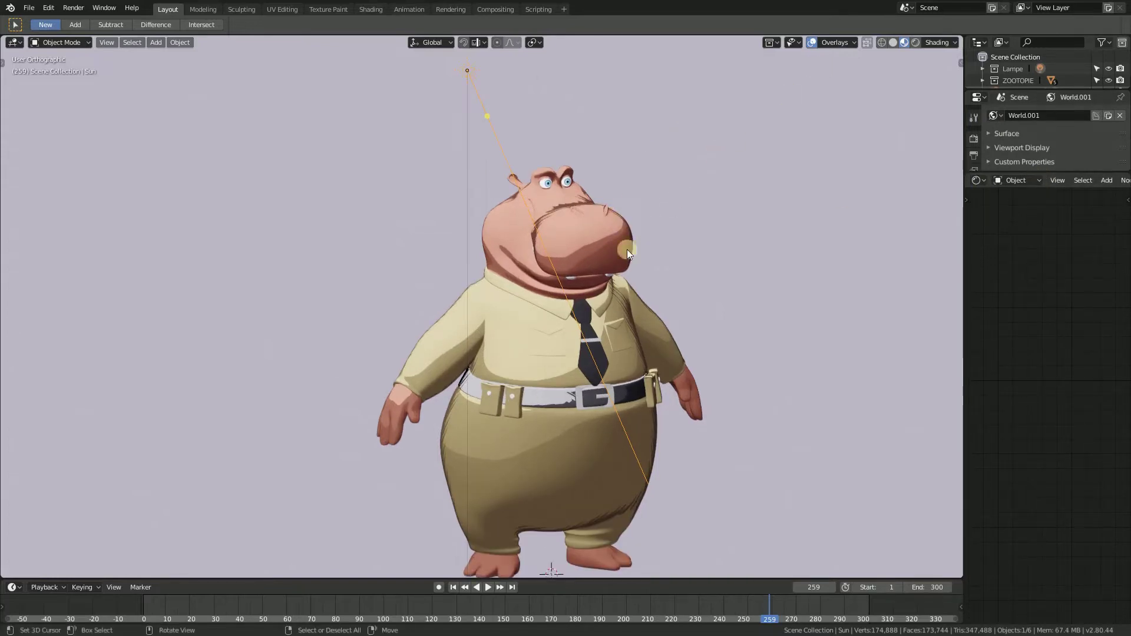
Step: Turn on the X and Y axis lines and hide the 3D cursor in the viewport overlays
click(853, 43)
click(881, 112)
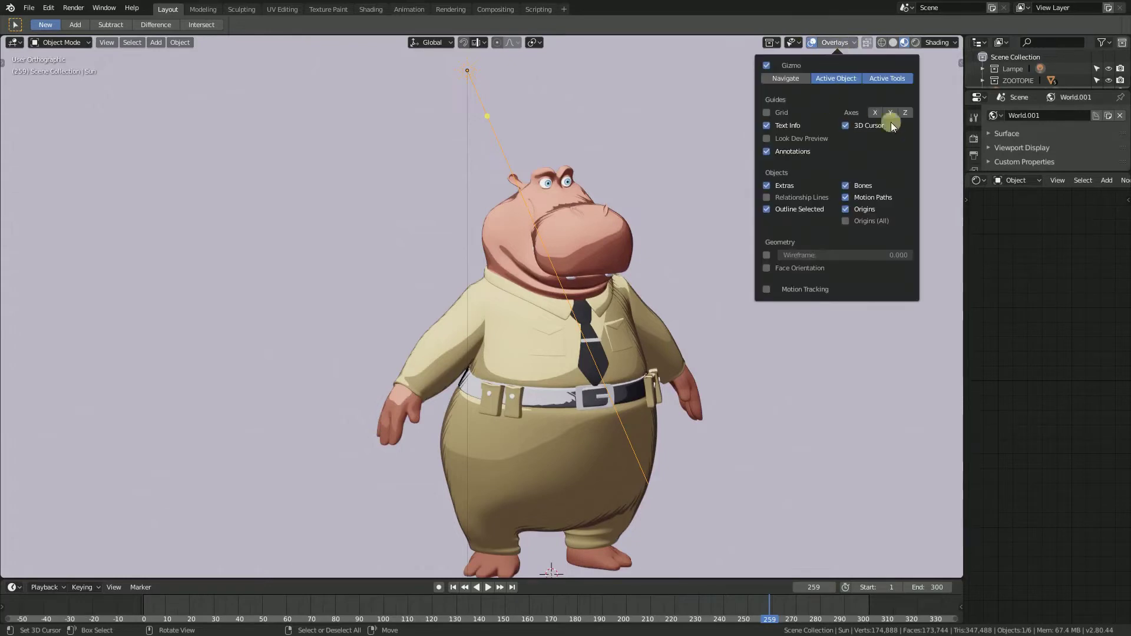
click(767, 113)
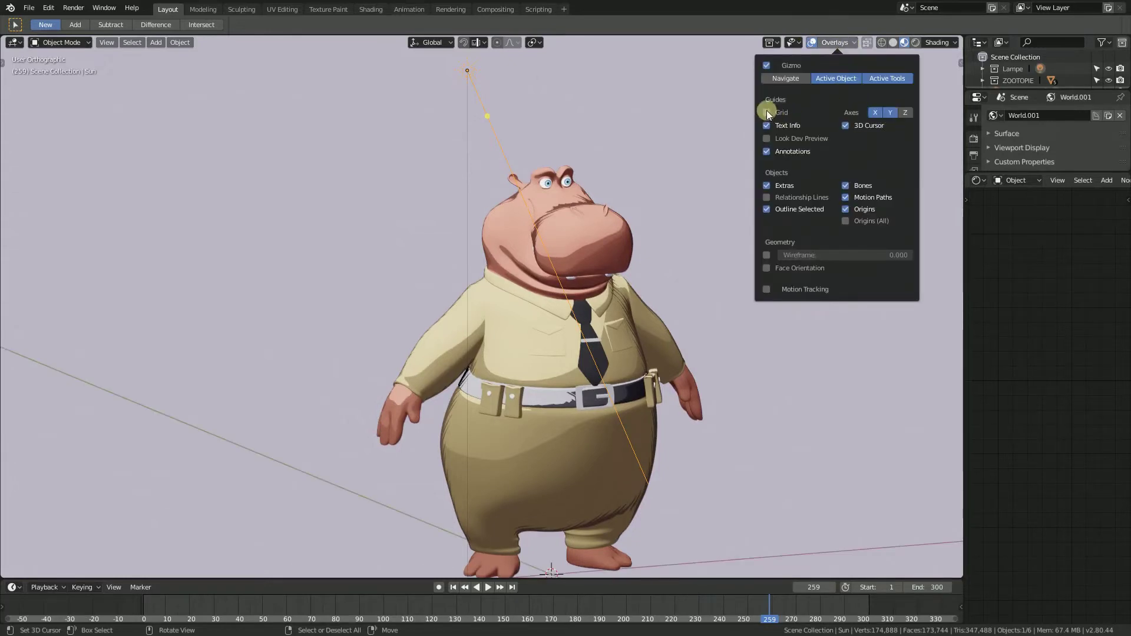
click(767, 113)
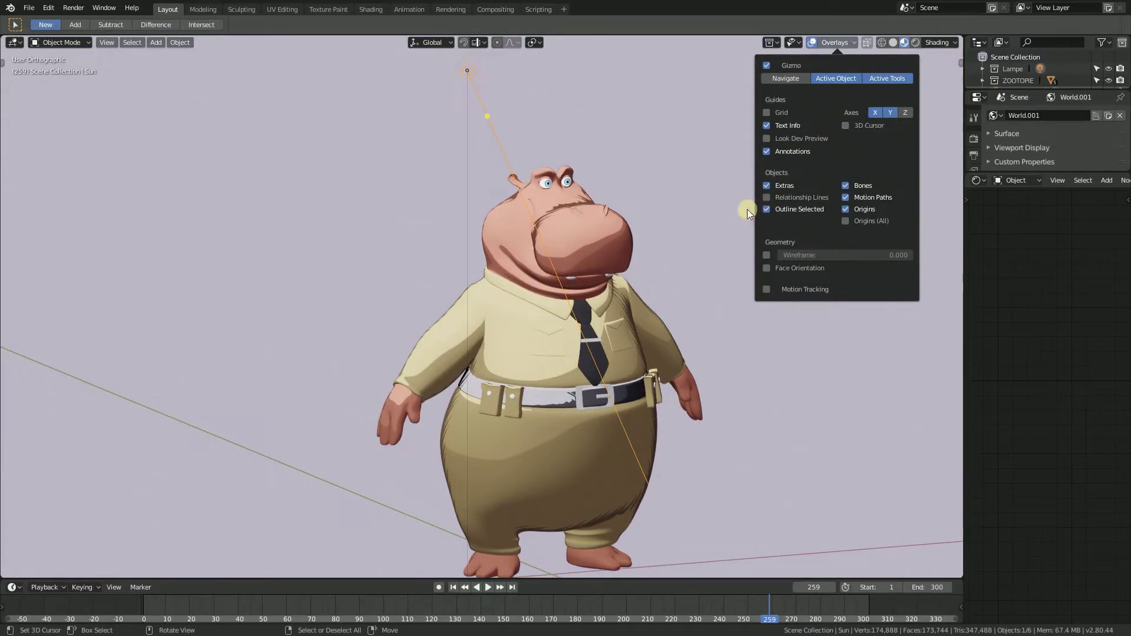
click(812, 43)
click(812, 42)
Step: Turn off the X and Y axis lines and compare the viewport with overlays hidden and shown
click(837, 42)
click(885, 111)
click(875, 111)
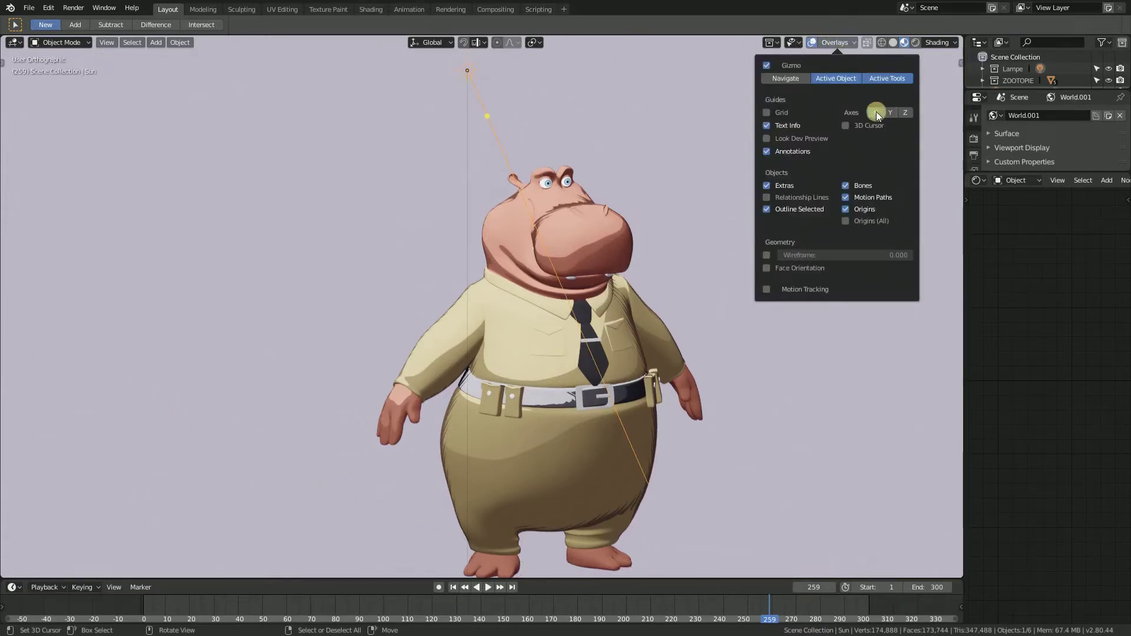
click(813, 43)
click(814, 42)
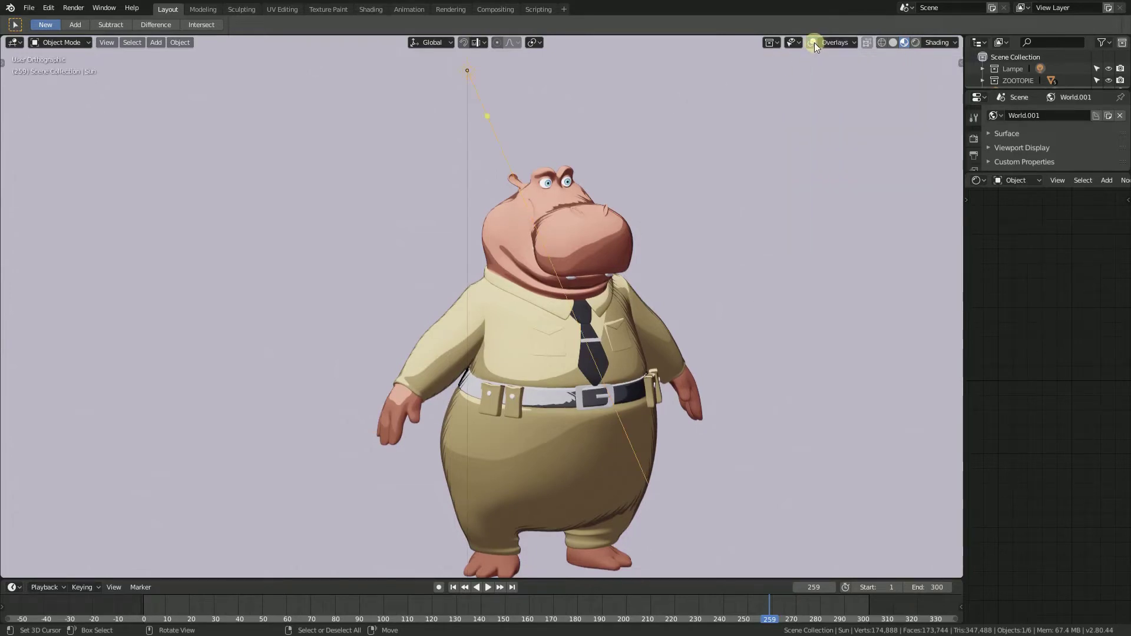
Step: Select the hippo's body and show its material slots in the properties editor
scroll(628, 245, up, 2)
middle_drag(628, 245, 571, 214)
scroll(585, 274, up, 2)
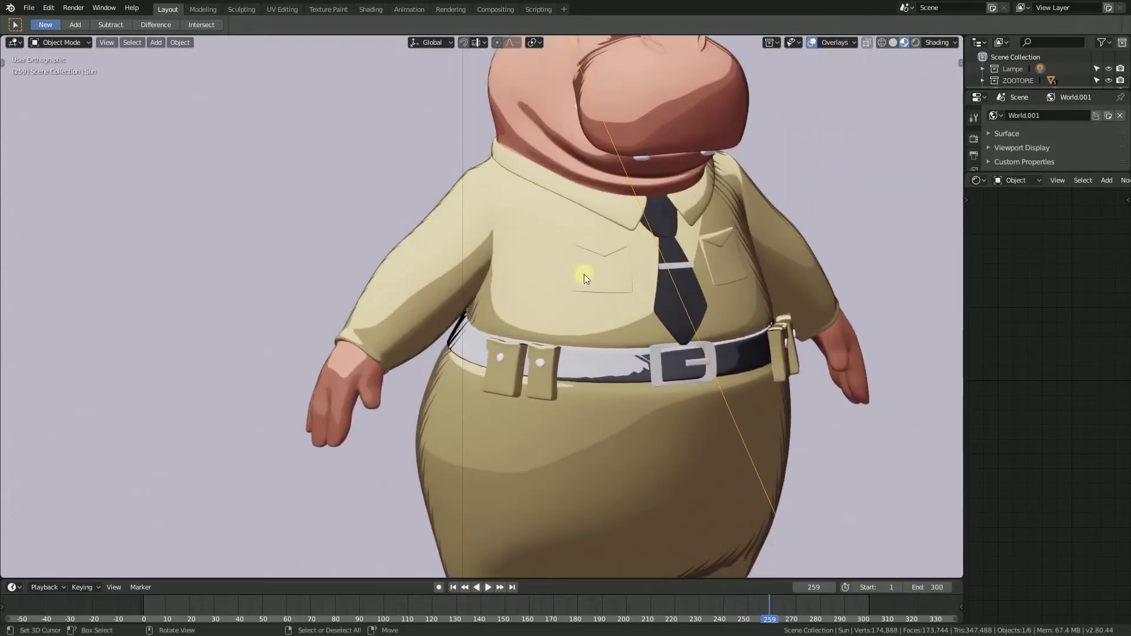
click(797, 260)
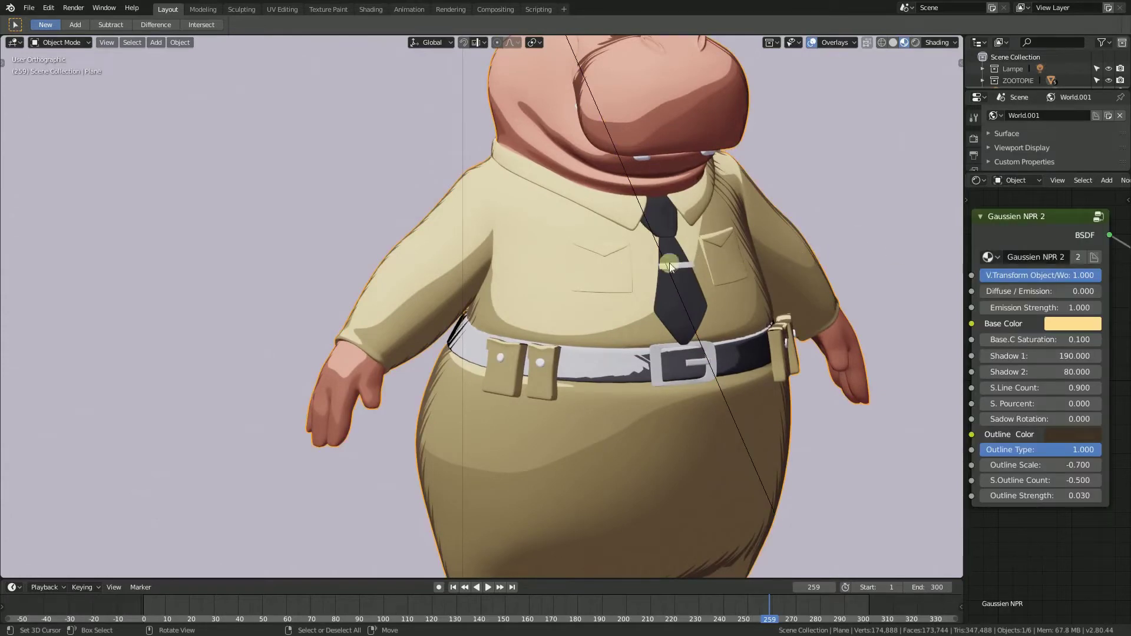
scroll(670, 263, down, 5)
middle_drag(579, 284, 602, 308)
scroll(588, 307, up, 2)
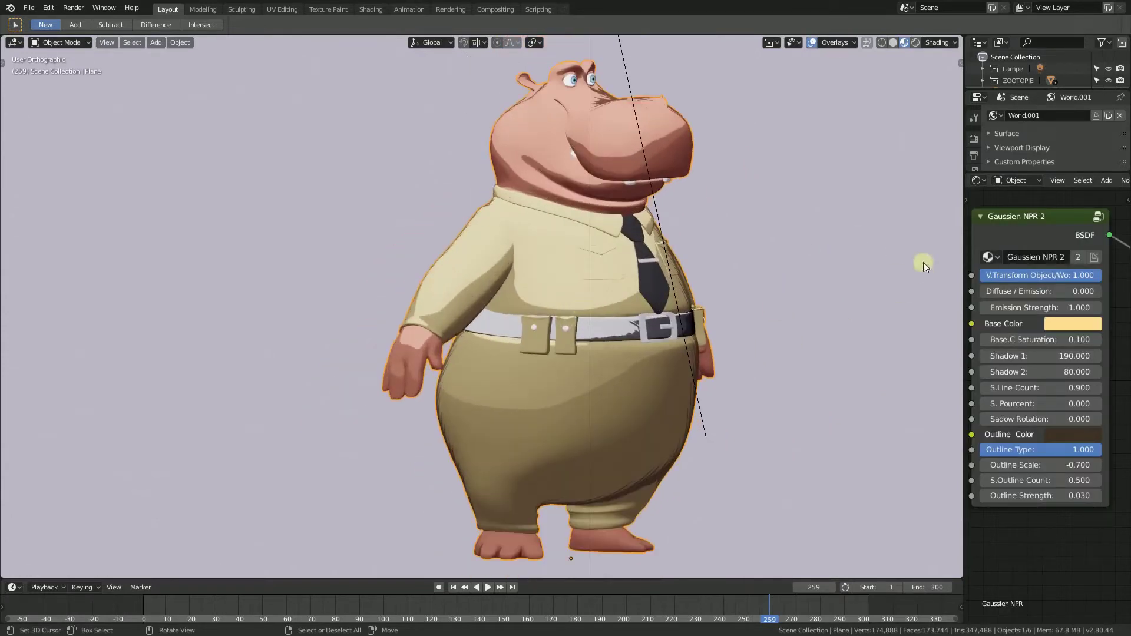
scroll(973, 156, down, 5)
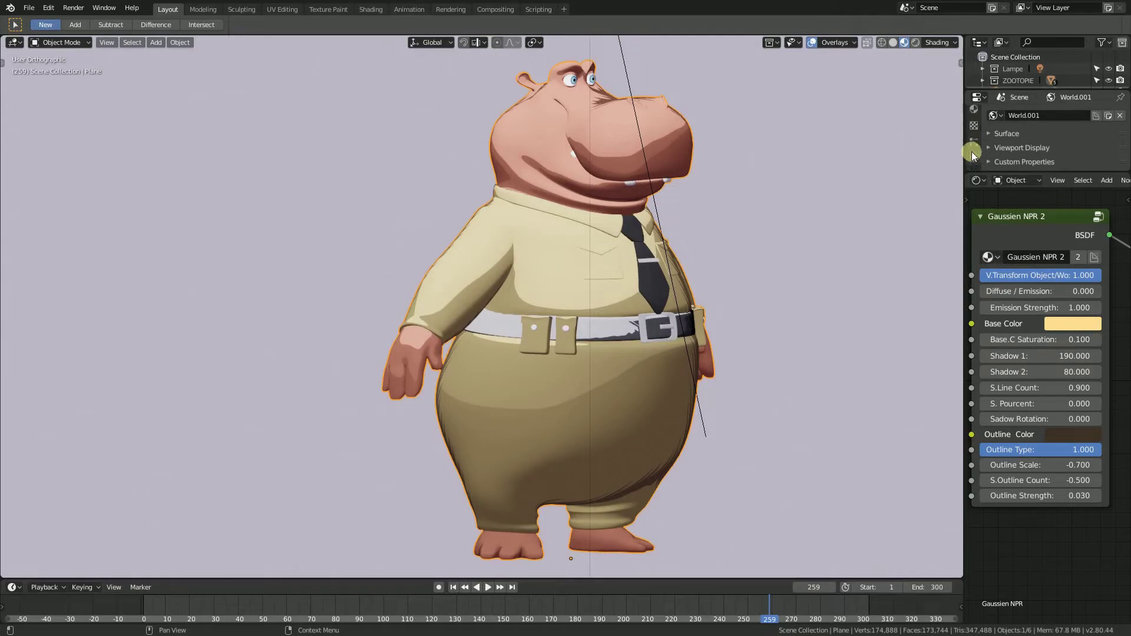
click(975, 157)
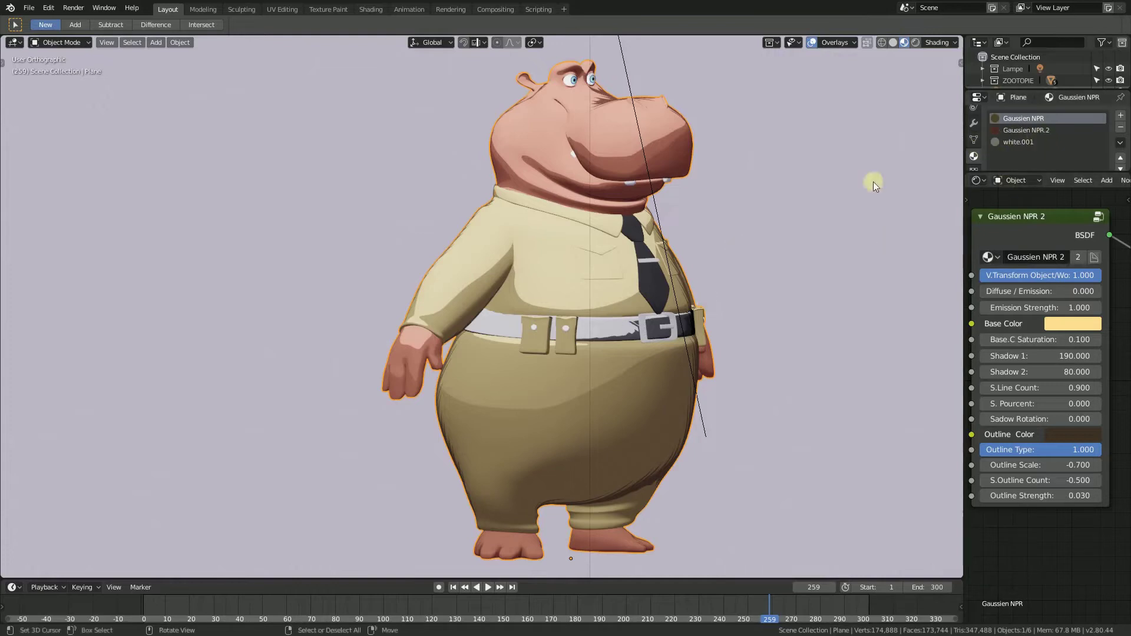
Step: Examine the Gaussien NPR 2 node's Diffuse / Emission setting against the shading on the hippo's clothes
scroll(638, 335, up, 1)
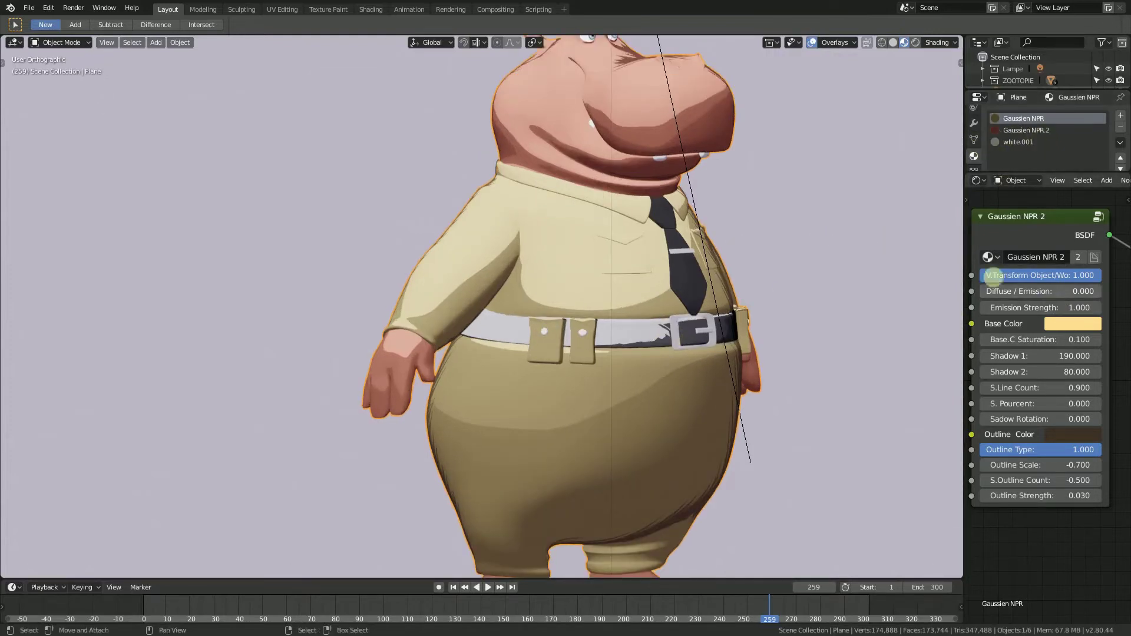
middle_drag(721, 229, 709, 257)
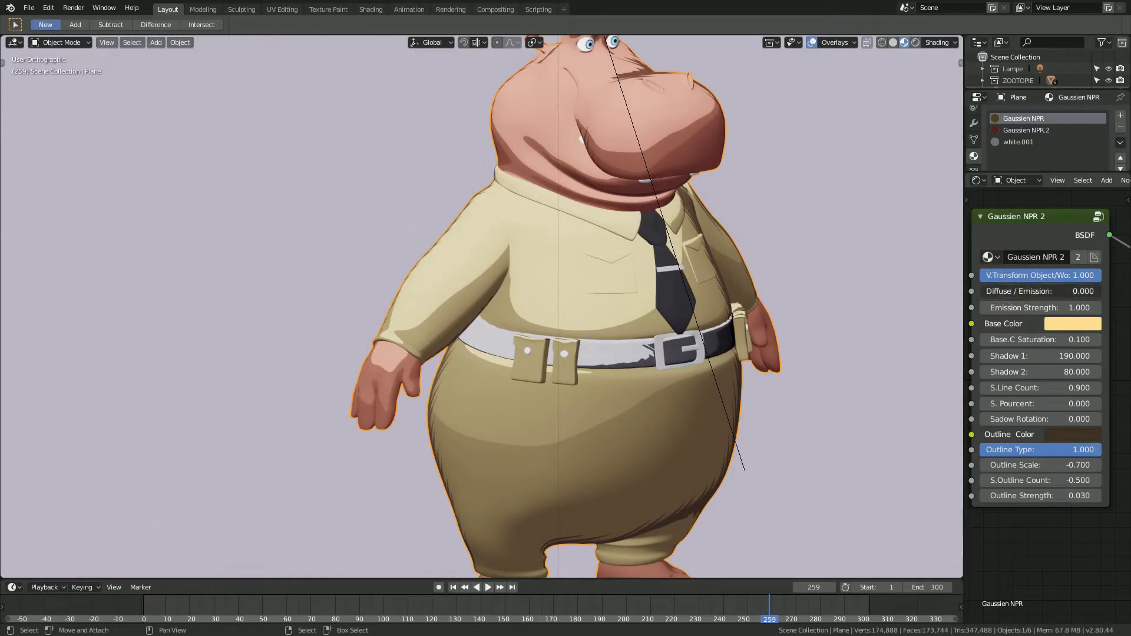
mouse_move(981, 291)
mouse_down()
mouse_move(1043, 292)
mouse_move(982, 291)
mouse_up()
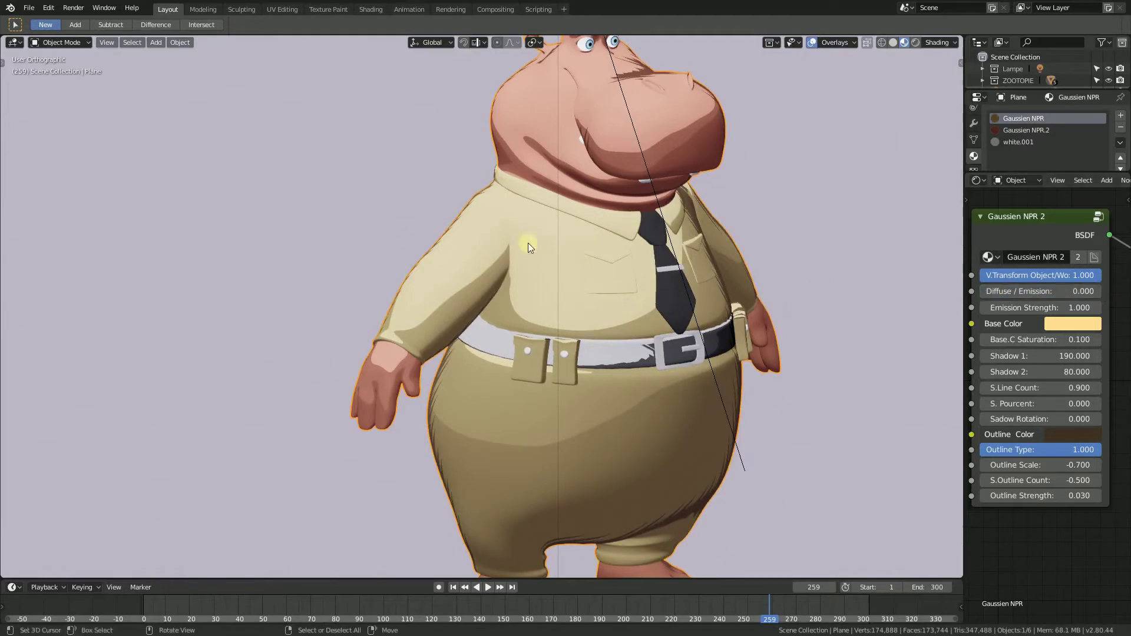
scroll(618, 256, down, 2)
mouse_move(618, 256)
middle_down()
mouse_move(670, 256)
mouse_move(632, 260)
middle_up()
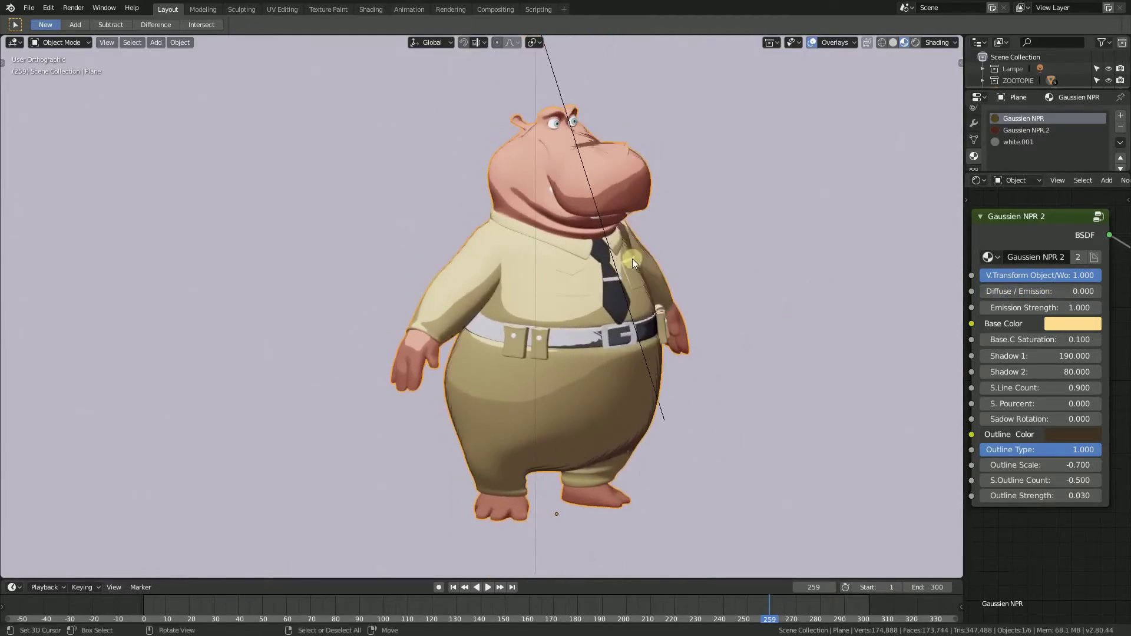
scroll(644, 265, up, 3)
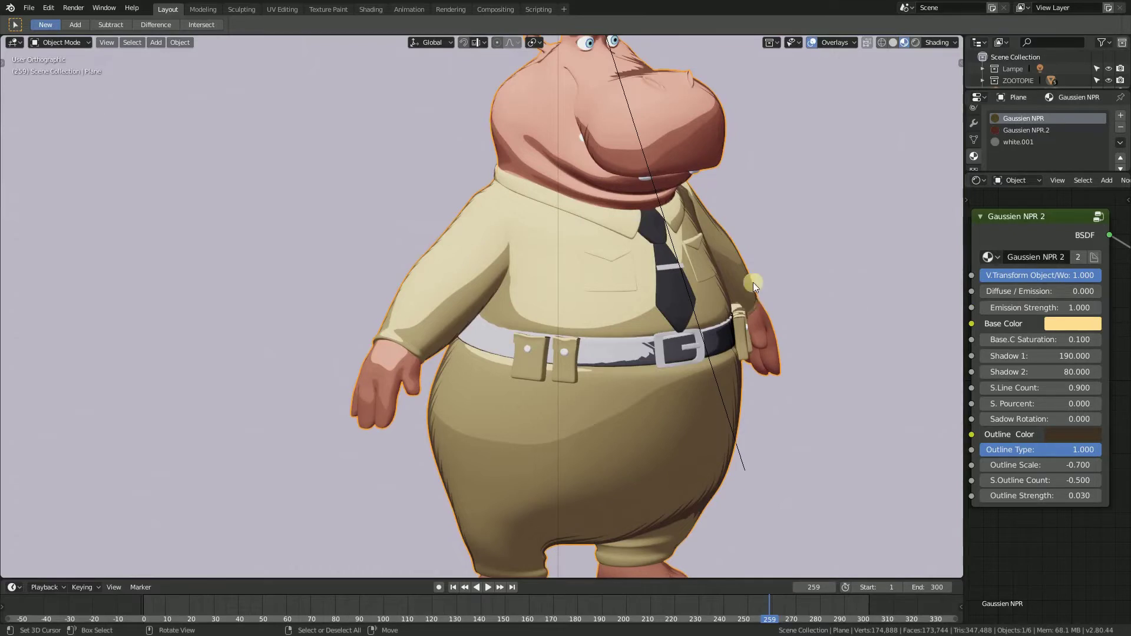
middle_drag(753, 282, 761, 264)
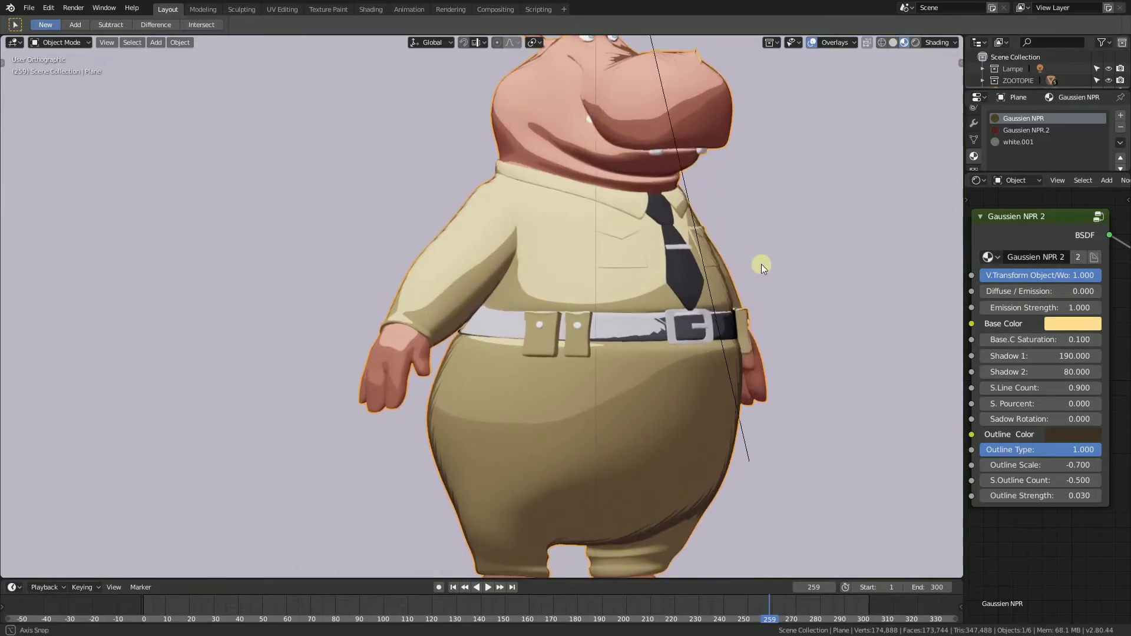
Step: Try red and pale green as the clothing's Base Color, and return it to cream yellow (R 1.000, G 0.734, B 0.292)
click(1073, 323)
click(1027, 207)
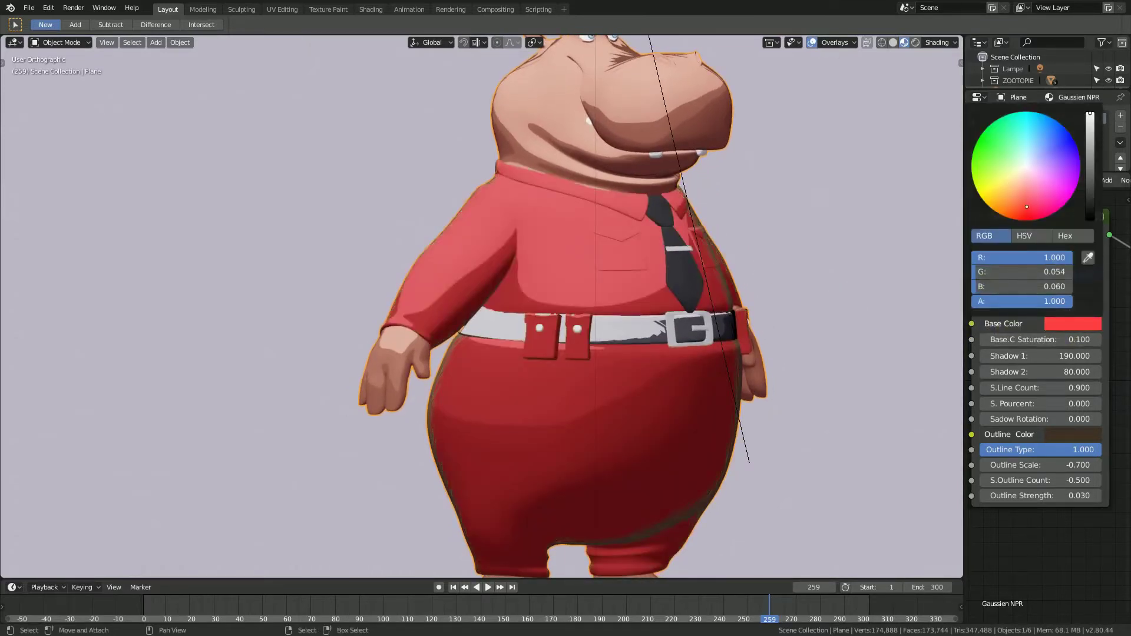
mouse_move(1027, 207)
mouse_down()
mouse_move(1038, 174)
mouse_move(1016, 165)
mouse_up()
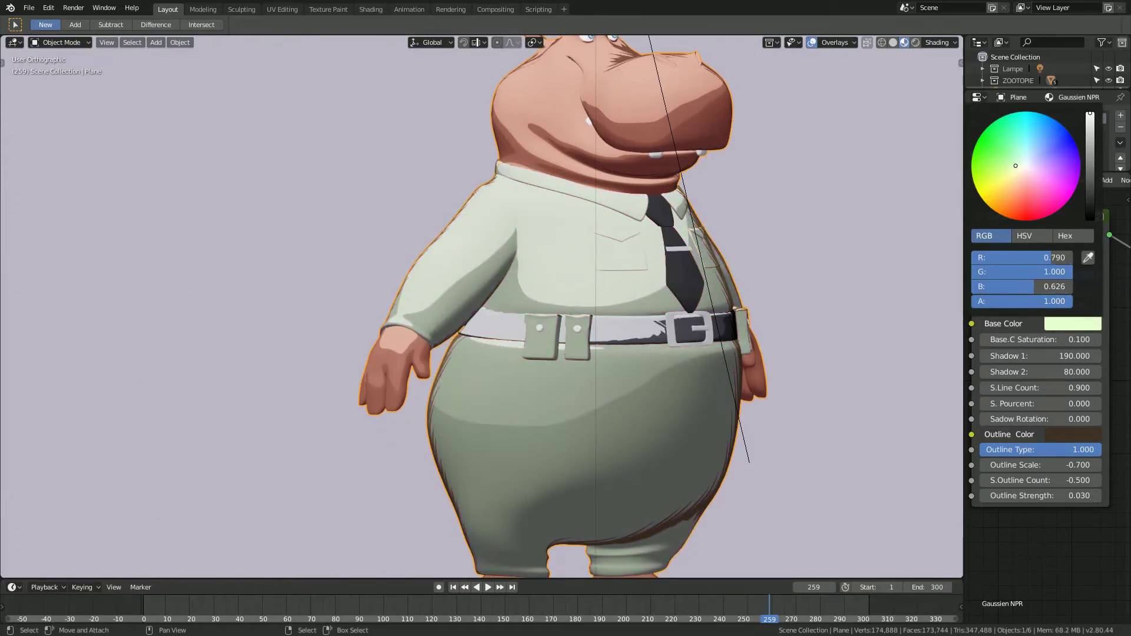
drag(1016, 166, 1010, 178)
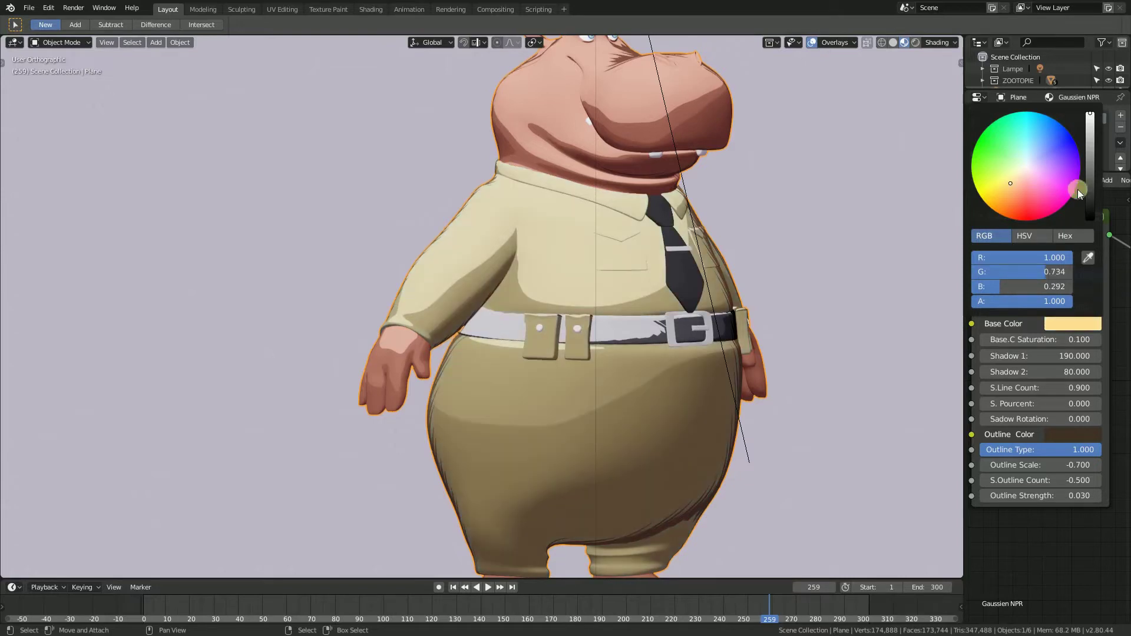
Step: Try bright blue (R 0.061, G 0.312, B 1.000) as the clothing's Base Color, and cancel the change
scroll(659, 323, down, 1)
click(1063, 323)
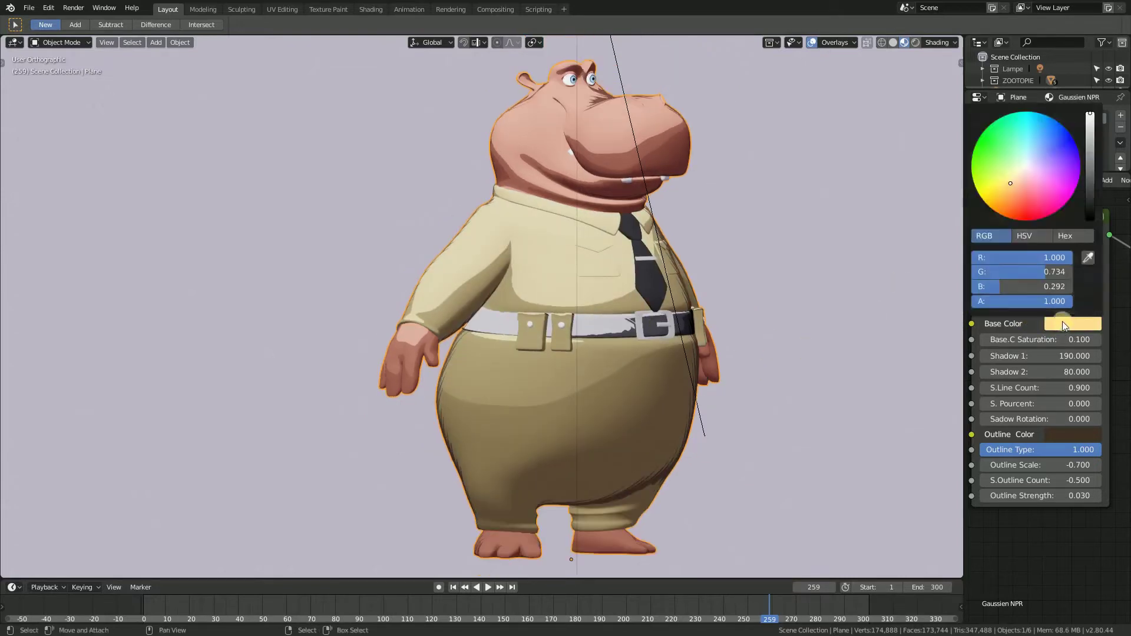
drag(1067, 149, 1049, 136)
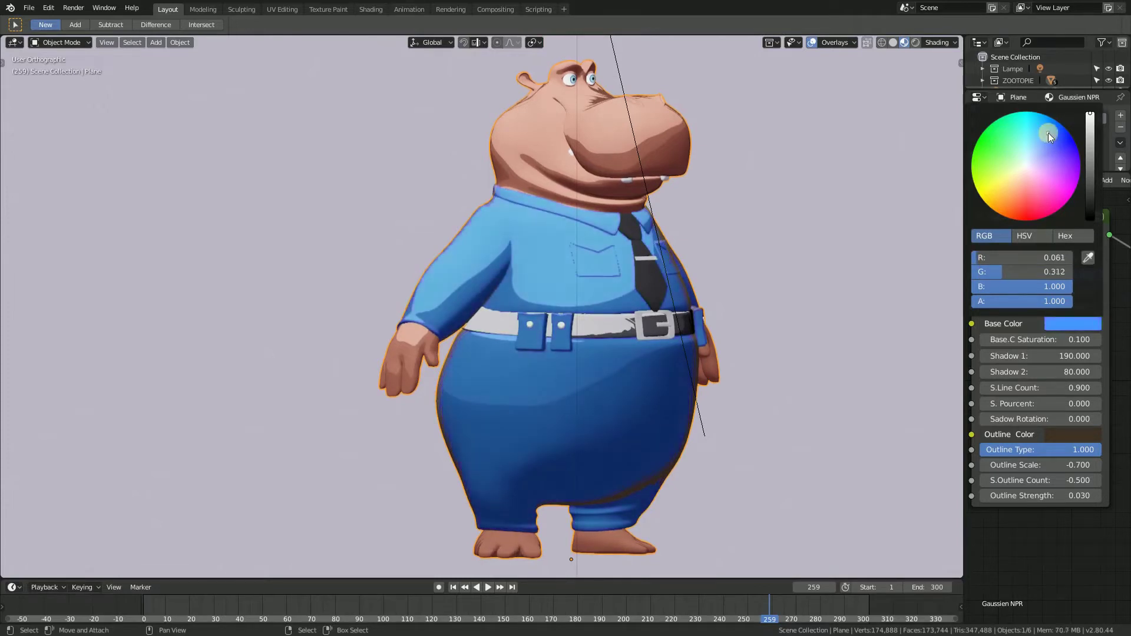
key(Escape)
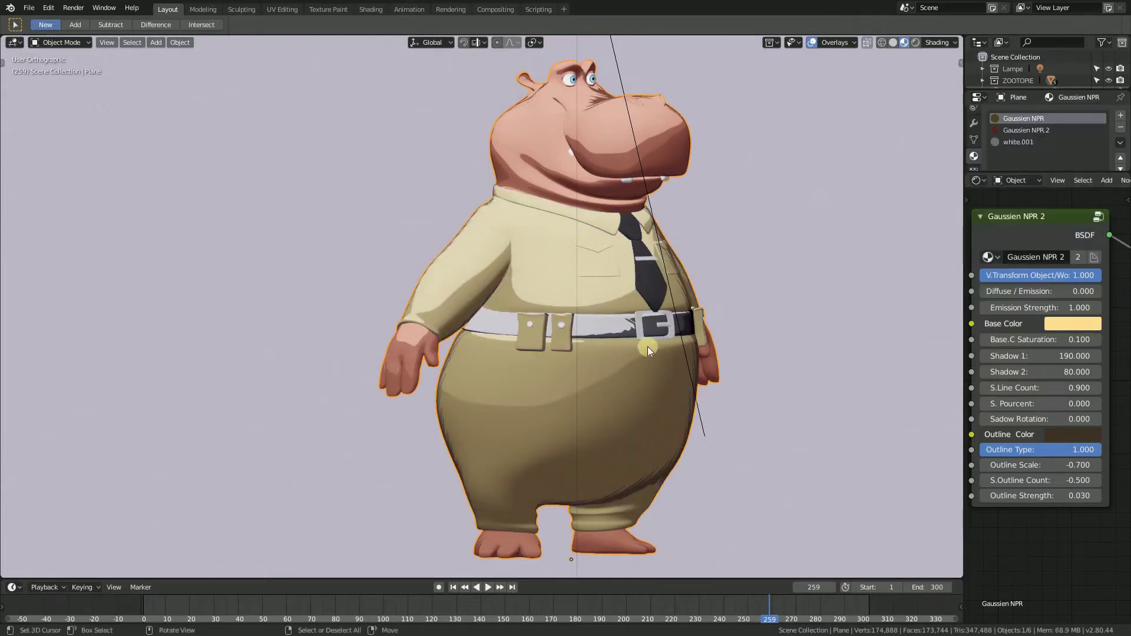
Step: Hide the viewport overlays and inspect the hippo's shading and outlines from the front and side
scroll(648, 346, up, 3)
scroll(692, 327, down, 4)
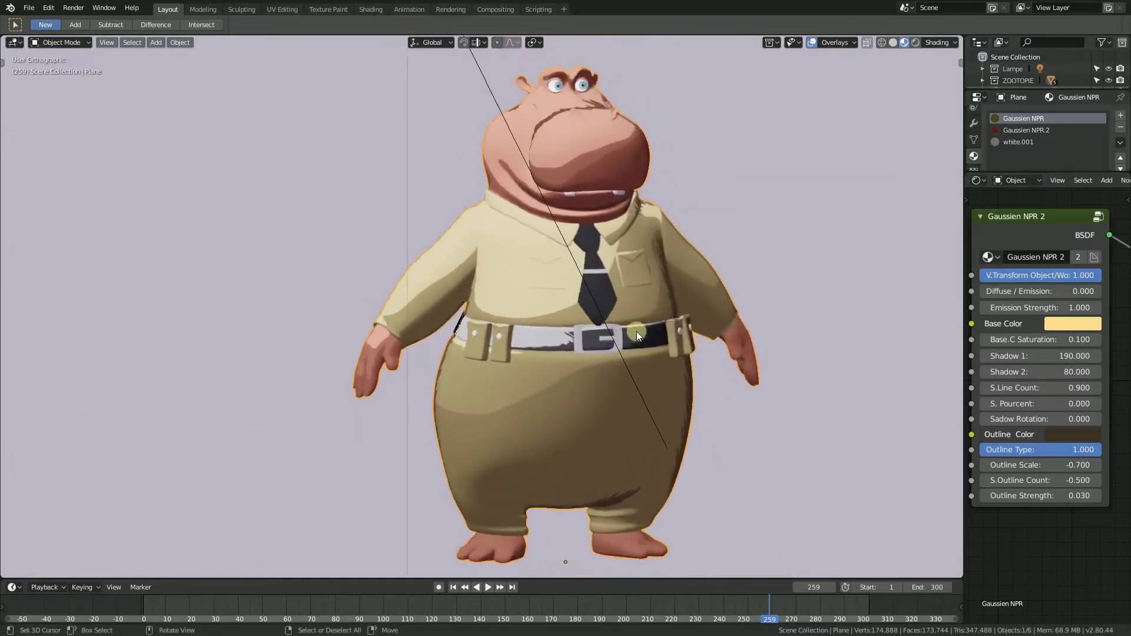
scroll(636, 331, up, 4)
click(812, 43)
scroll(663, 351, up, 1)
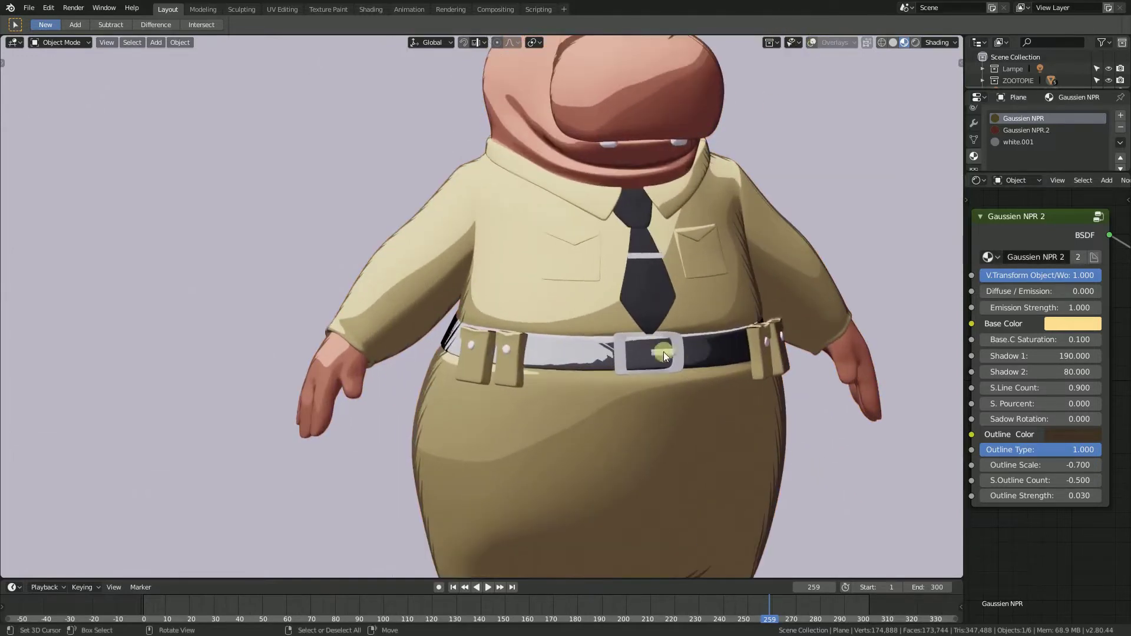
shift+middle_drag(660, 239, 624, 304)
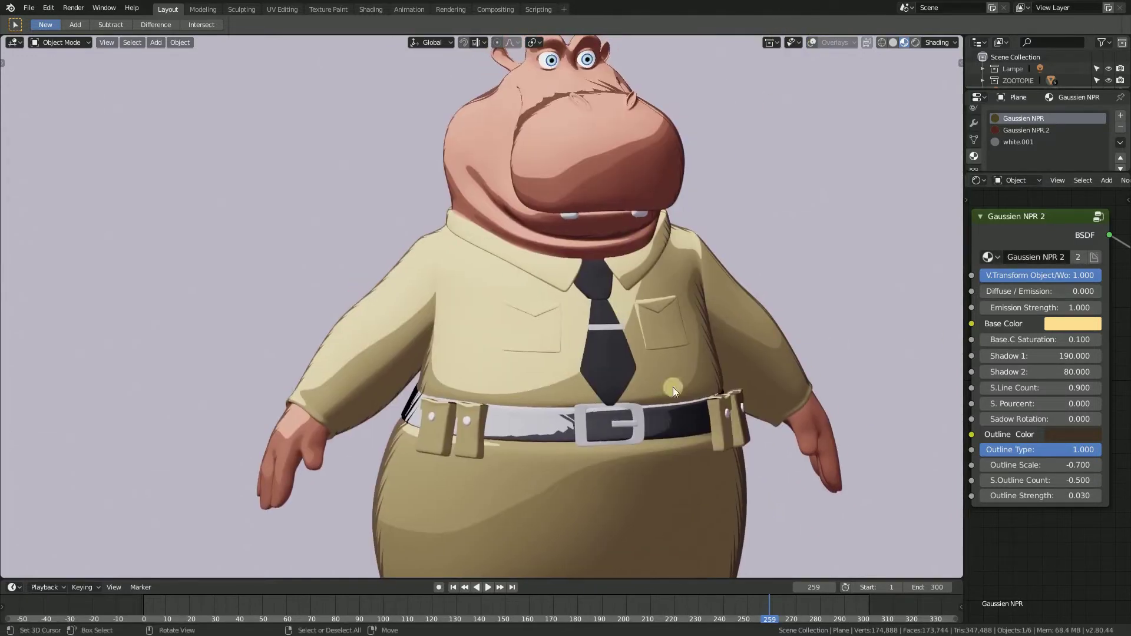
scroll(667, 340, down, 3)
middle_drag(691, 402, 631, 366)
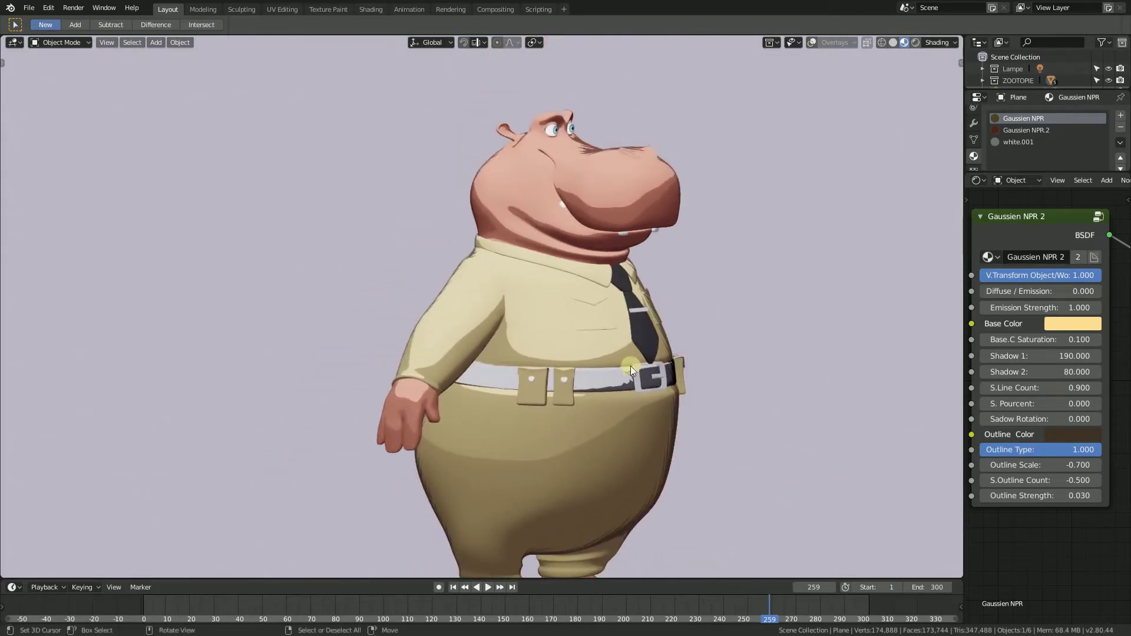
Step: Try darkening the clothing's Base Color to black (R, G and B 0.000), and undo the change
click(1072, 323)
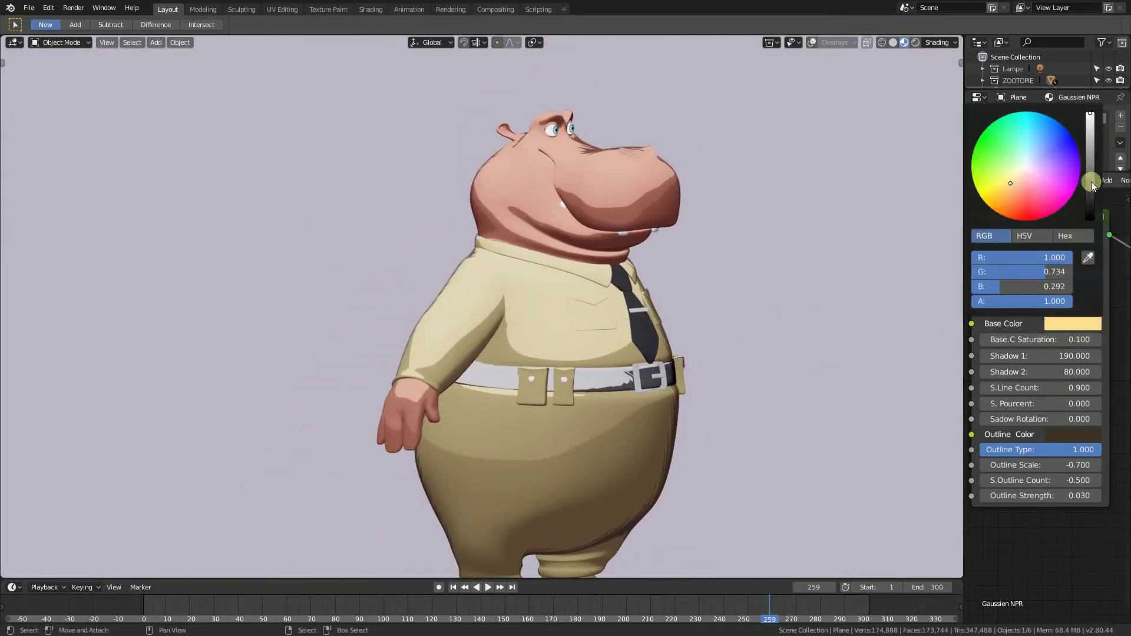
drag(1090, 174, 1090, 218)
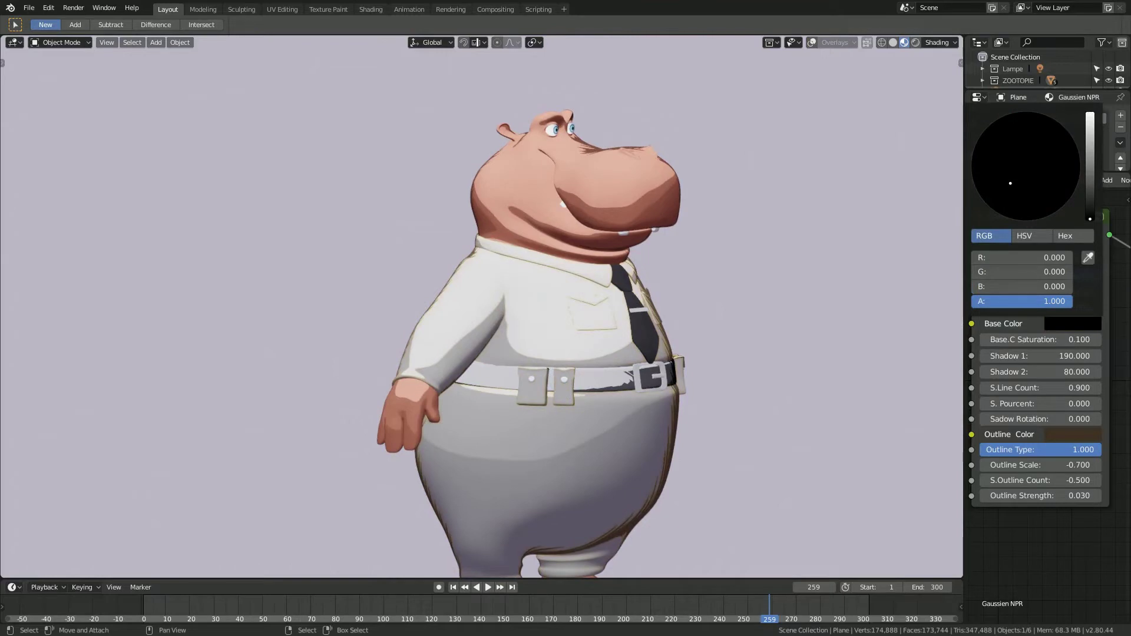
key(ctrl+z)
key(ctrl+z)
key(ctrl+z)
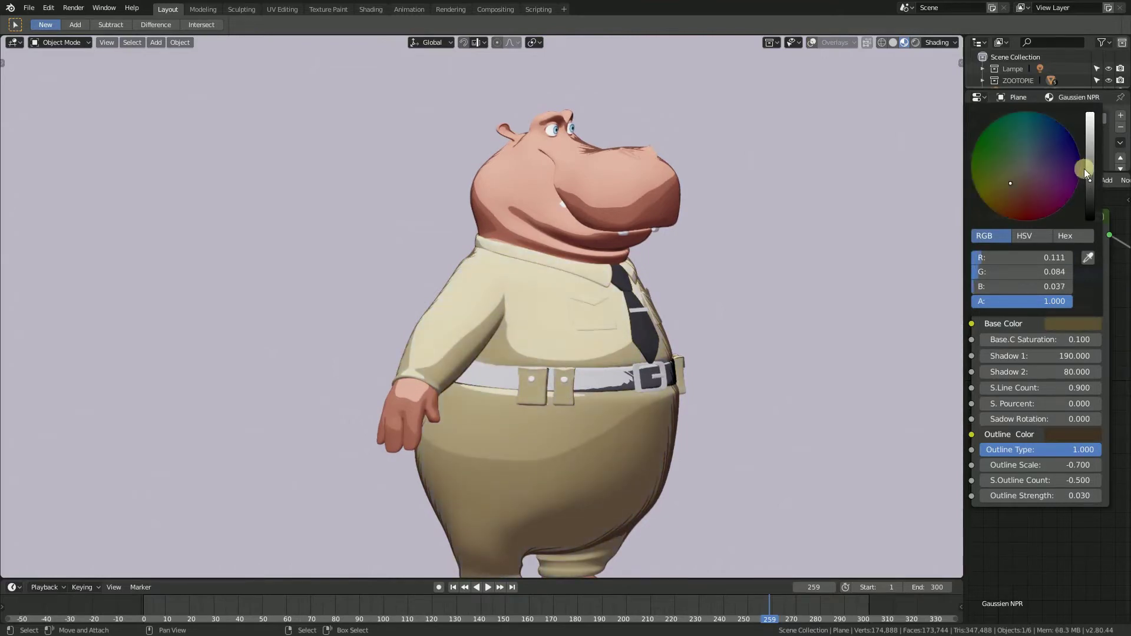
Step: Compare the clothing at different Base.C Saturation values, lowering it to -0.100 and raising it to 0.400
scroll(719, 361, up, 2)
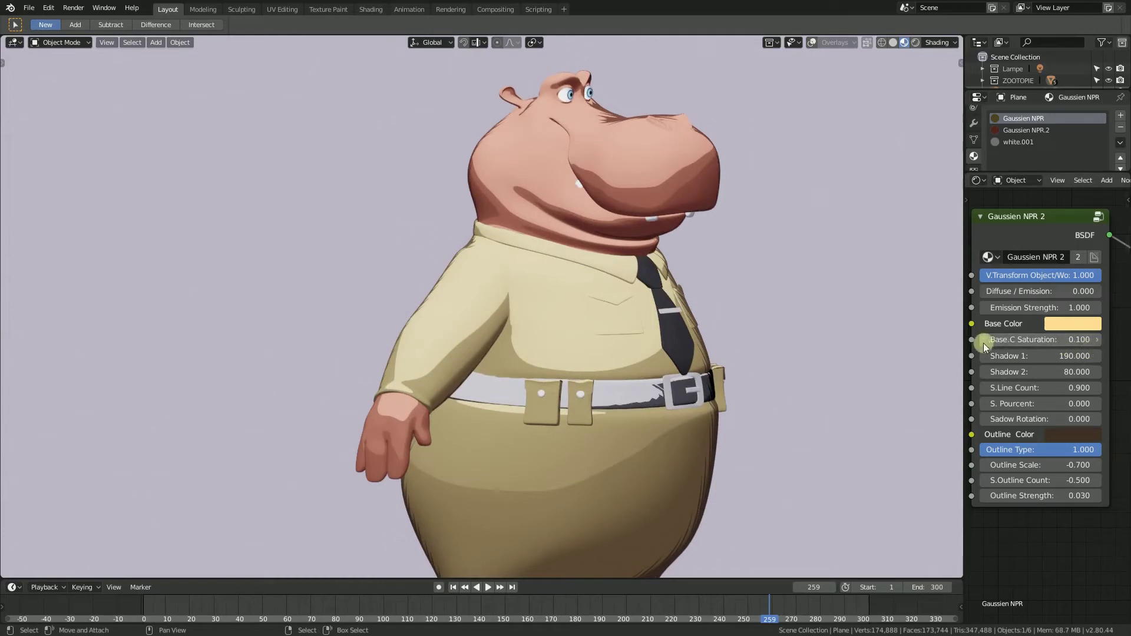
click(985, 340)
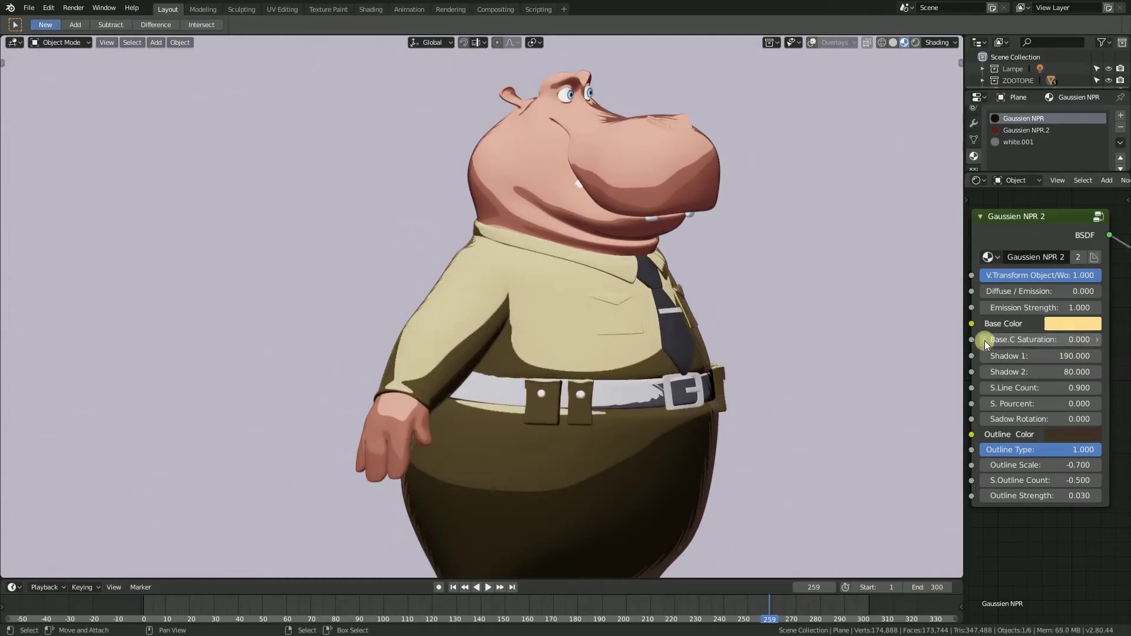
click(985, 340)
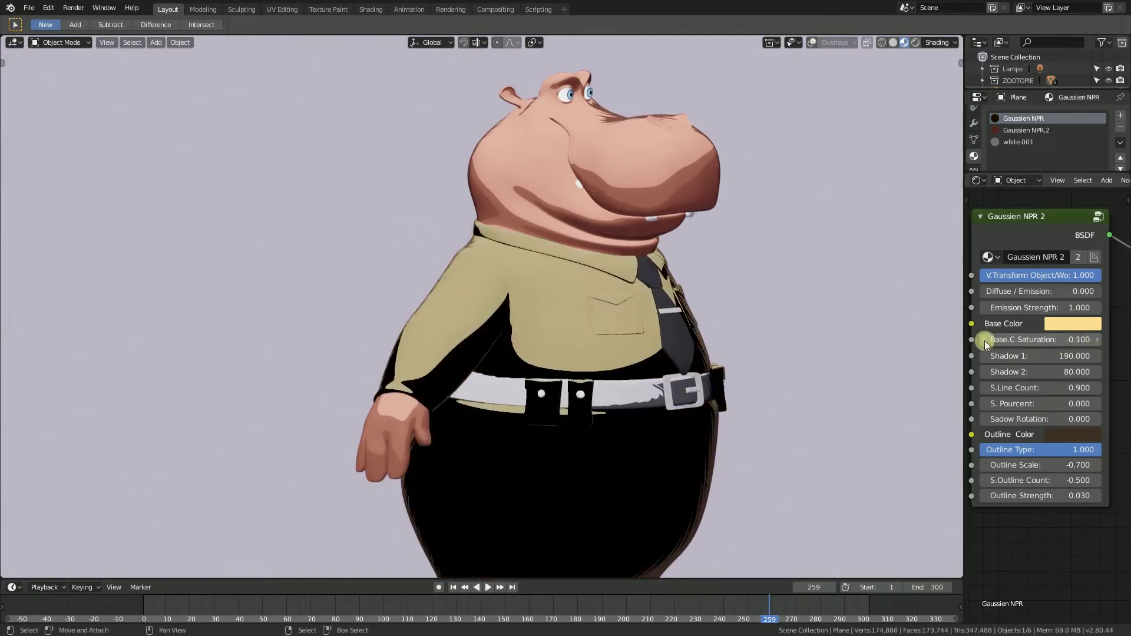
click(1097, 339)
click(1097, 338)
click(1097, 338)
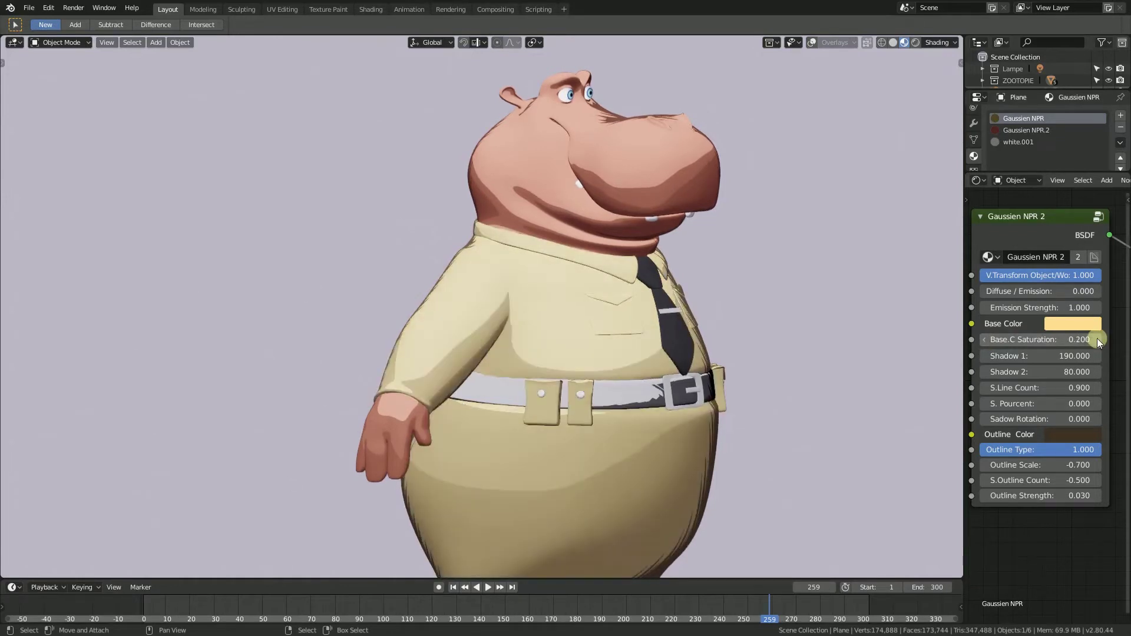
click(1098, 338)
click(1098, 339)
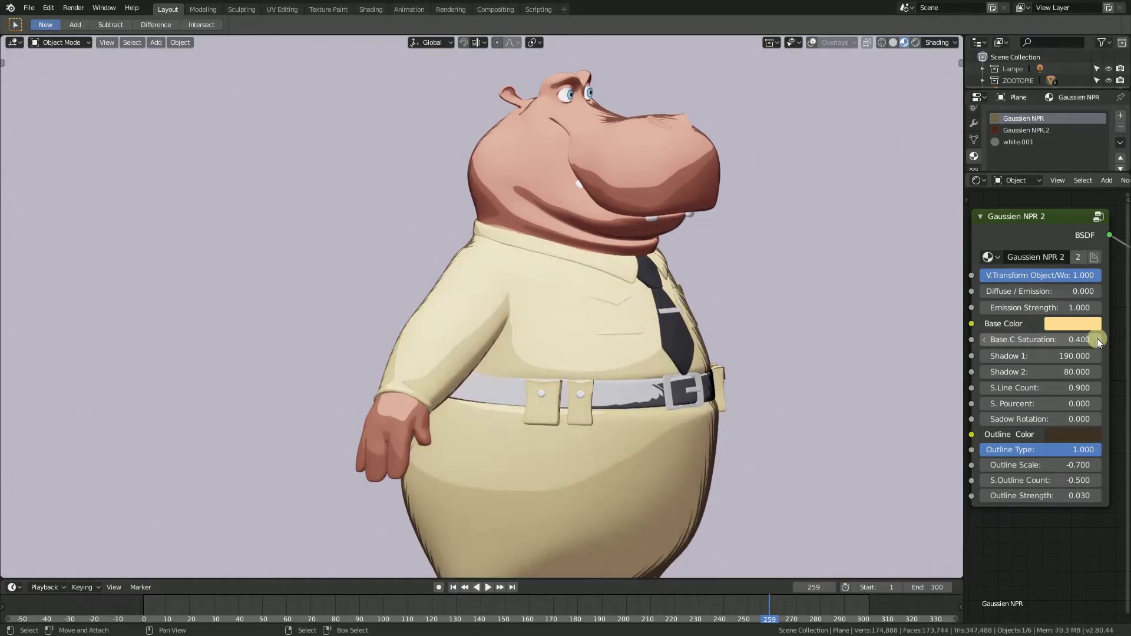
Step: Try a Base.C Saturation of 0.050 on the clothing, and return the value to 0.100
click(1067, 344)
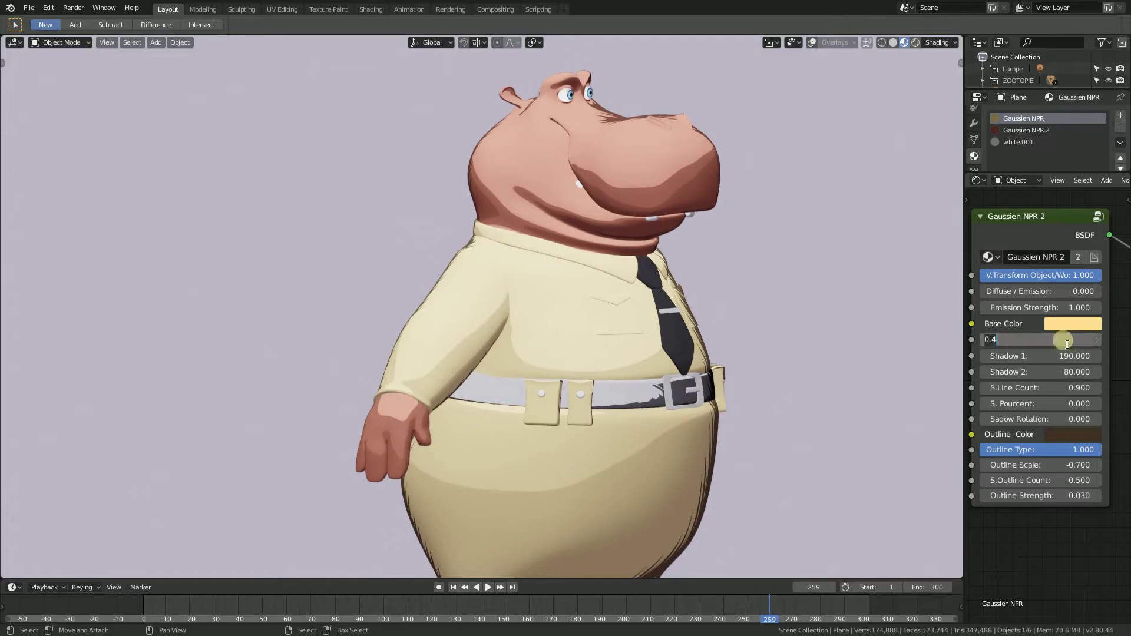
text(.05)
key(Return)
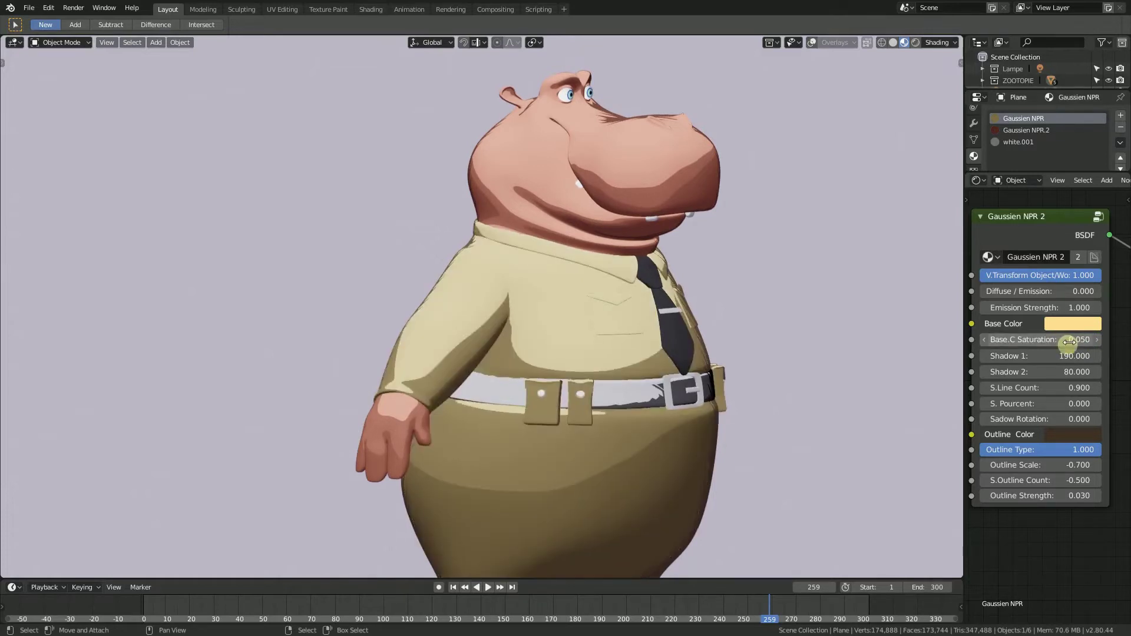
click(1068, 344)
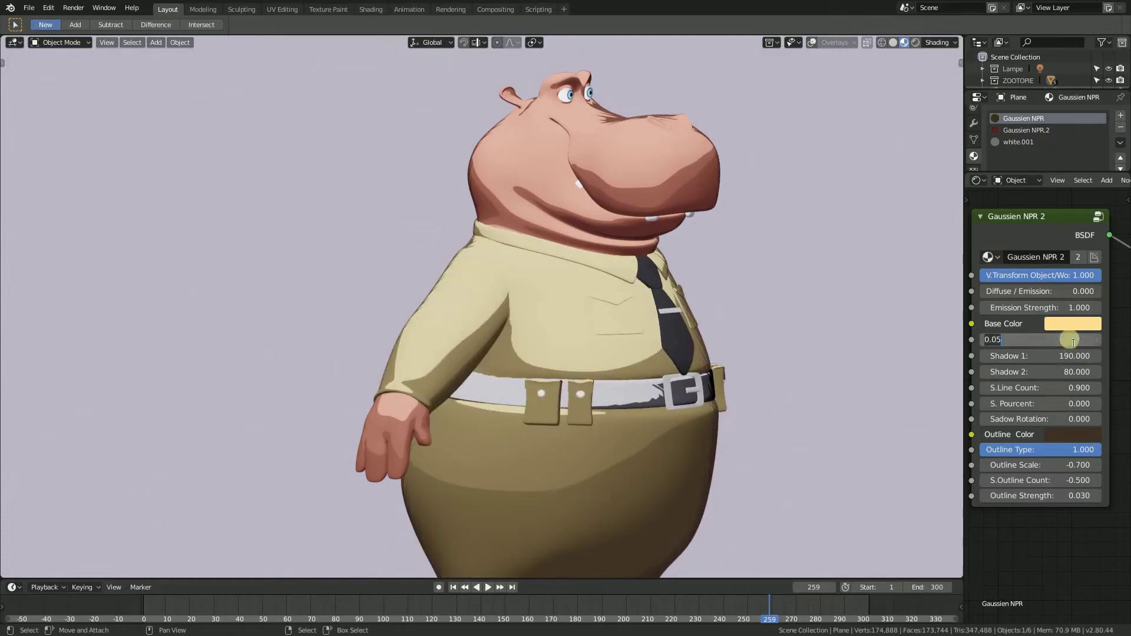
text(.5)
key(Return)
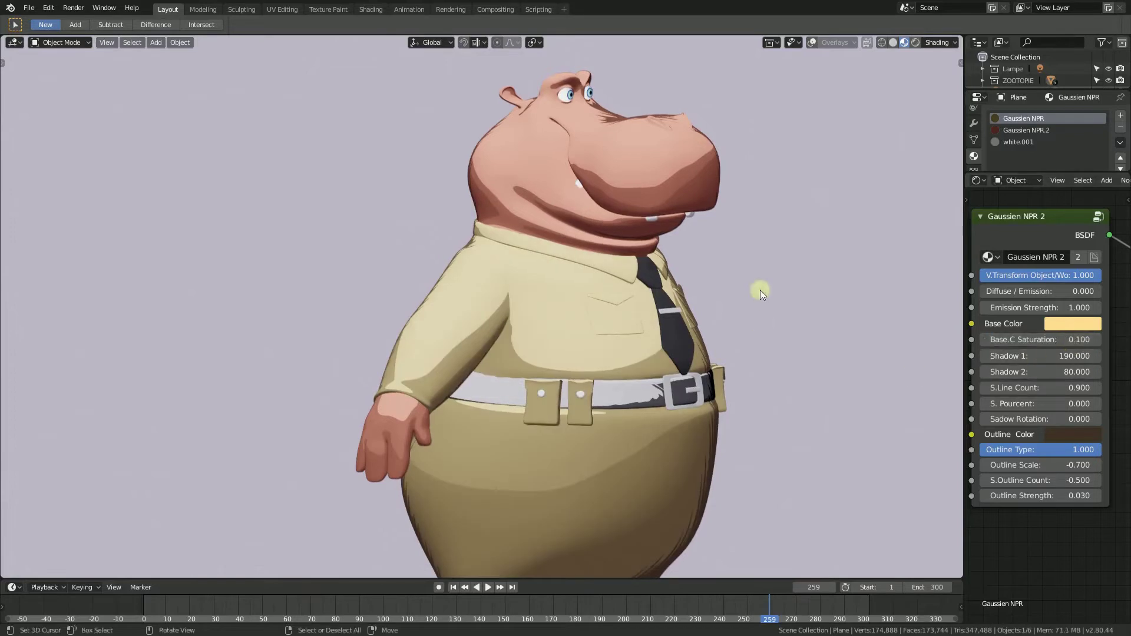
Step: Try Shadow 1 at 235.600 on the clothing, undo that change, and try Shadow 2 at 58.900
middle_drag(760, 290, 610, 239)
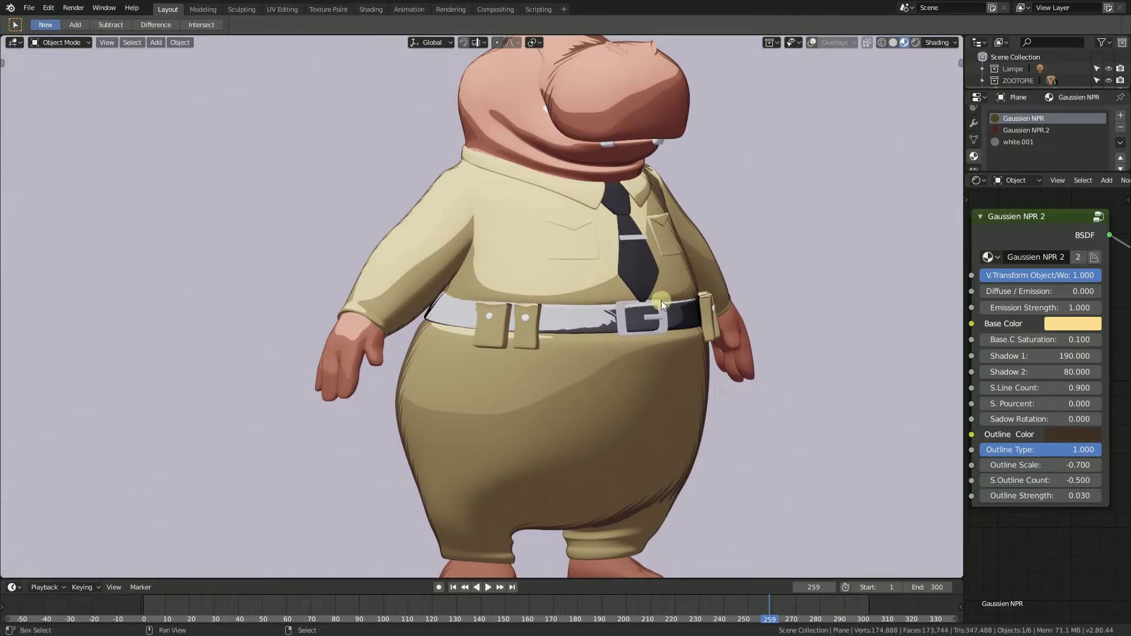
shift+middle_drag(661, 300, 656, 366)
mouse_move(1065, 361)
mouse_down()
mouse_move(1099, 361)
mouse_move(1066, 357)
mouse_up()
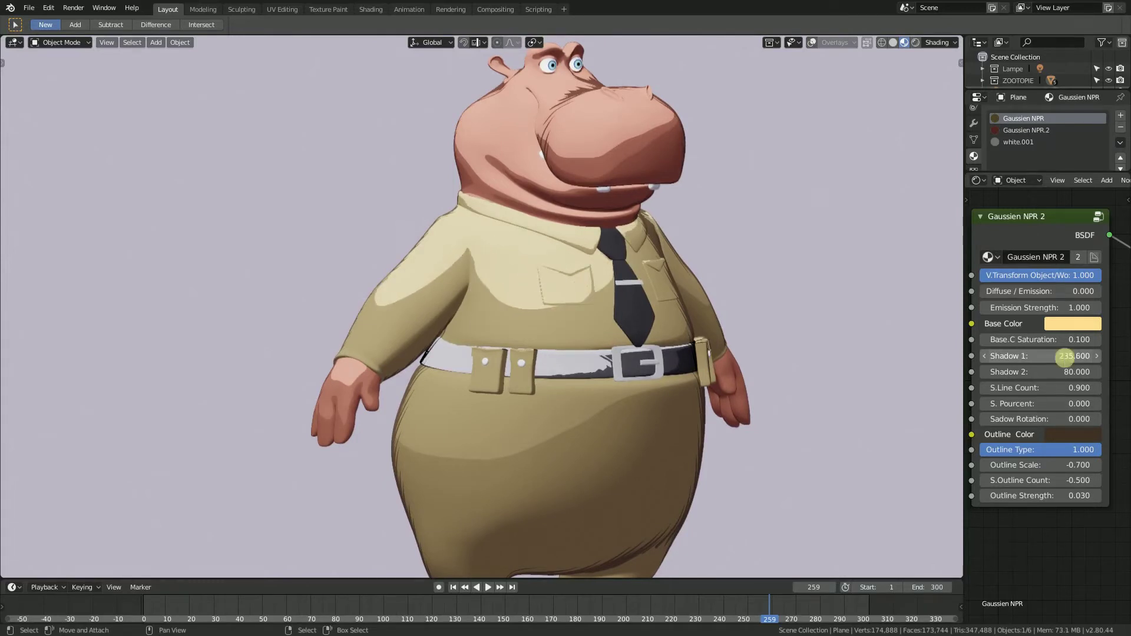
key(ctrl+z)
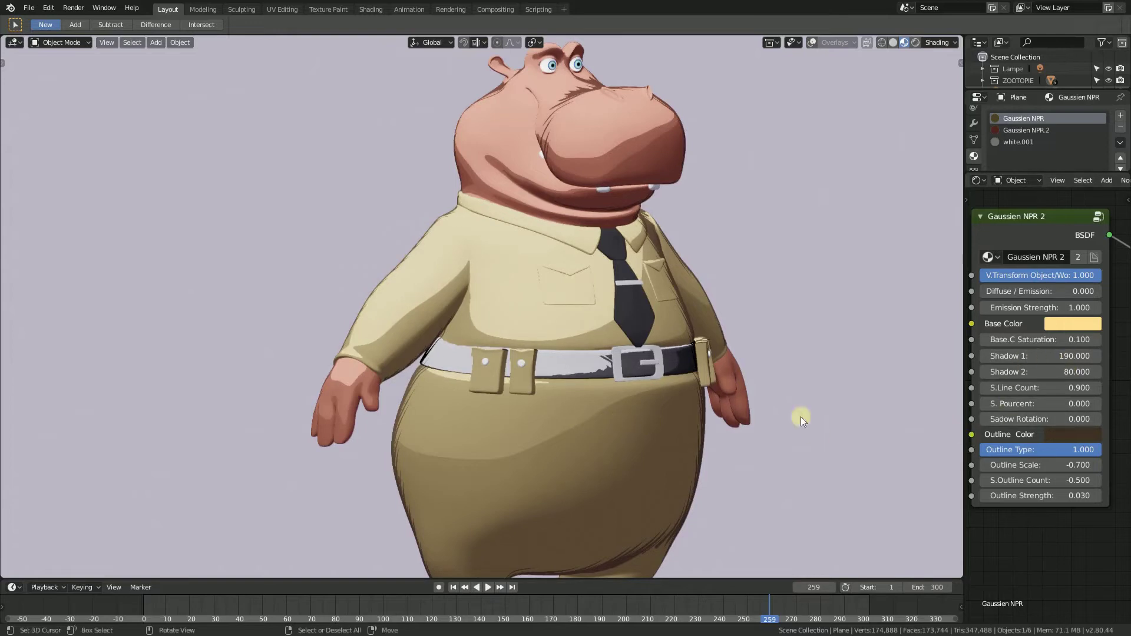
mouse_move(1039, 370)
mouse_down()
mouse_move(1097, 370)
mouse_move(1009, 370)
mouse_move(1032, 371)
mouse_up()
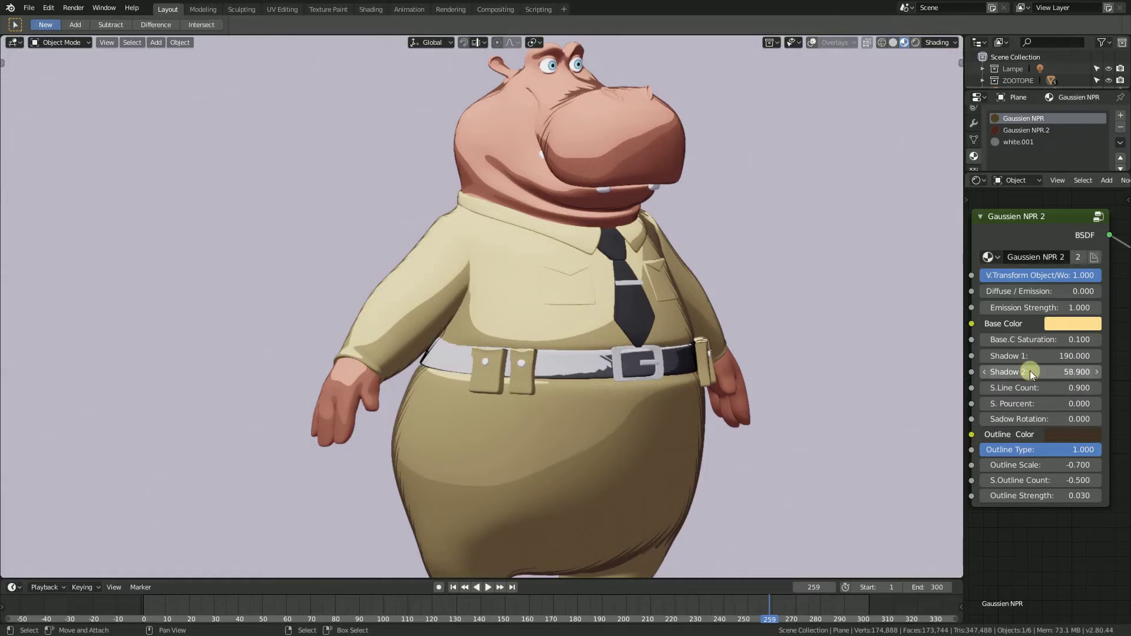
Step: Examine the shadow edges and sketch-style outline strokes along the hippo's trousers, sleeve and belt up close
scroll(575, 379, down, 3)
scroll(600, 331, up, 1)
scroll(600, 331, up, 3)
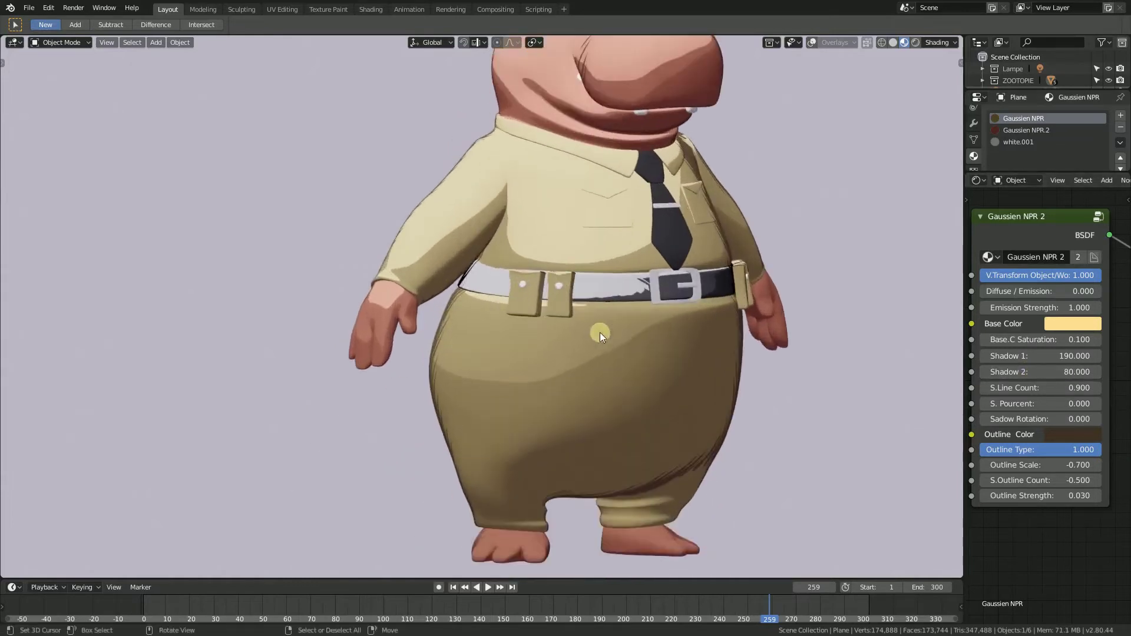
scroll(488, 359, up, 2)
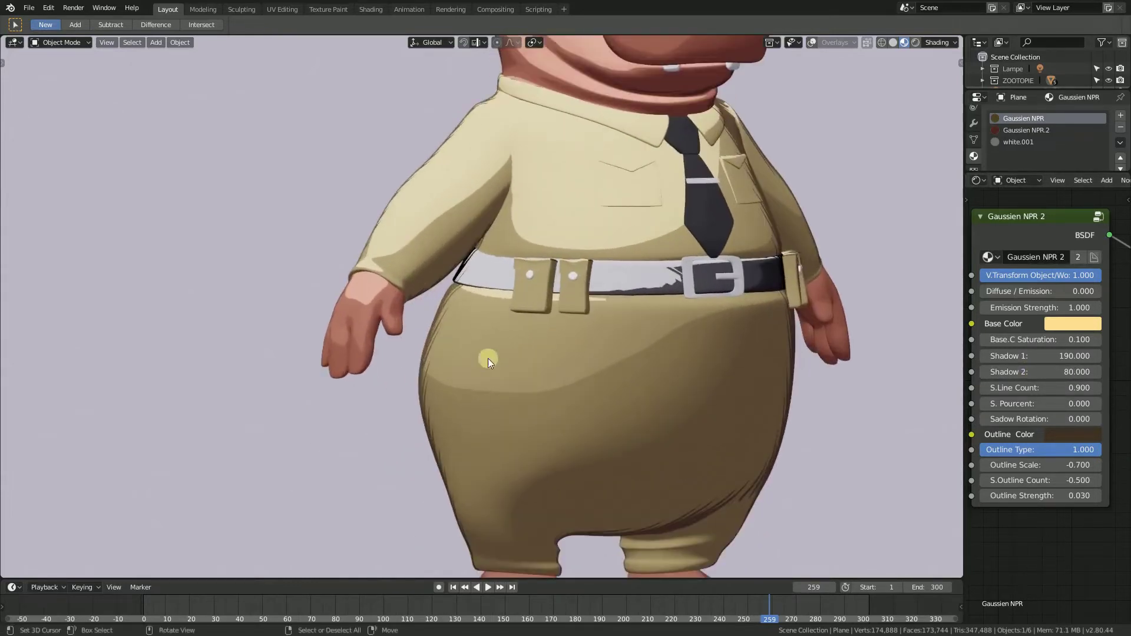
scroll(502, 271, up, 3)
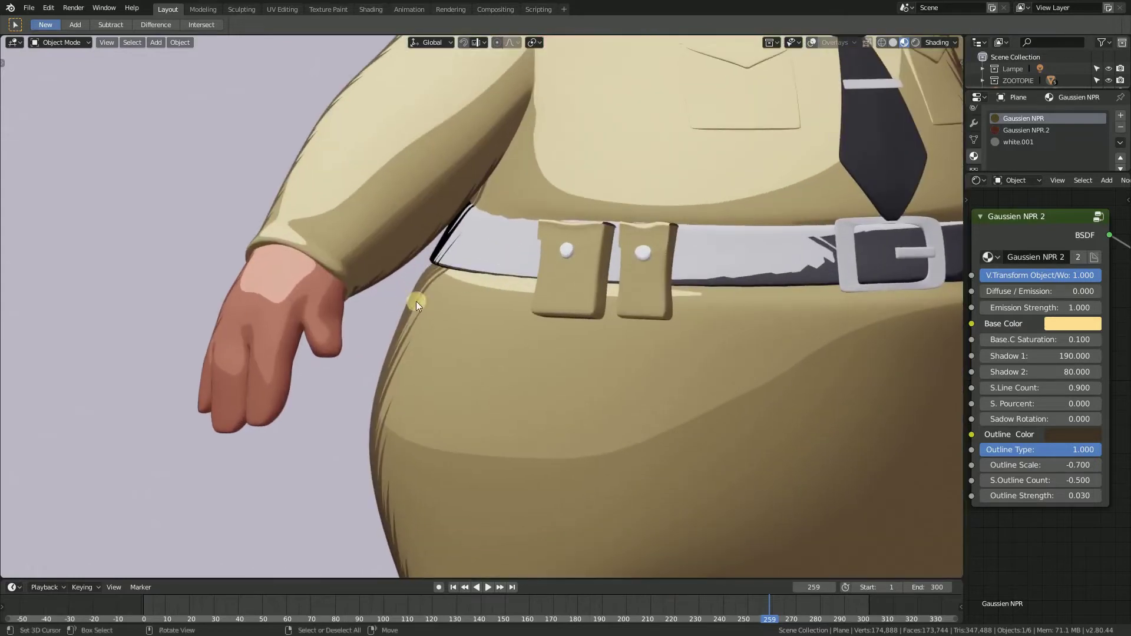
scroll(482, 393, down, 4)
scroll(470, 329, up, 4)
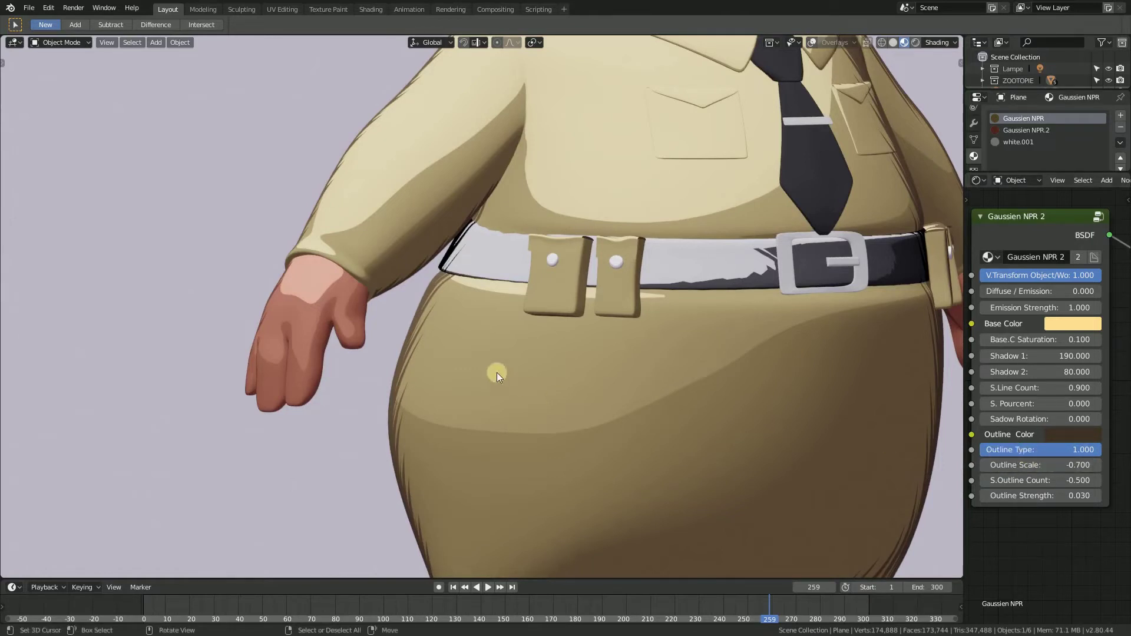
scroll(436, 319, down, 2)
shift+middle_drag(439, 328, 389, 177)
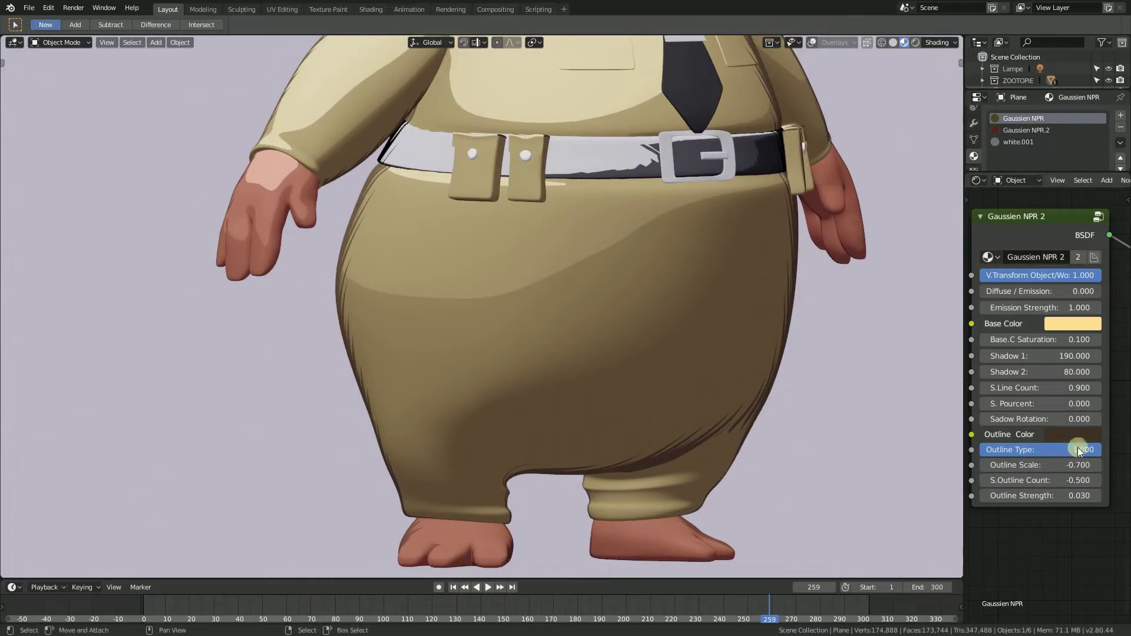
Step: Set the clothing's Outline Type to 0.000 and check the outline around the whole body
drag(1078, 448, 1049, 448)
scroll(694, 371, down, 2)
scroll(694, 377, down, 2)
scroll(677, 393, up, 2)
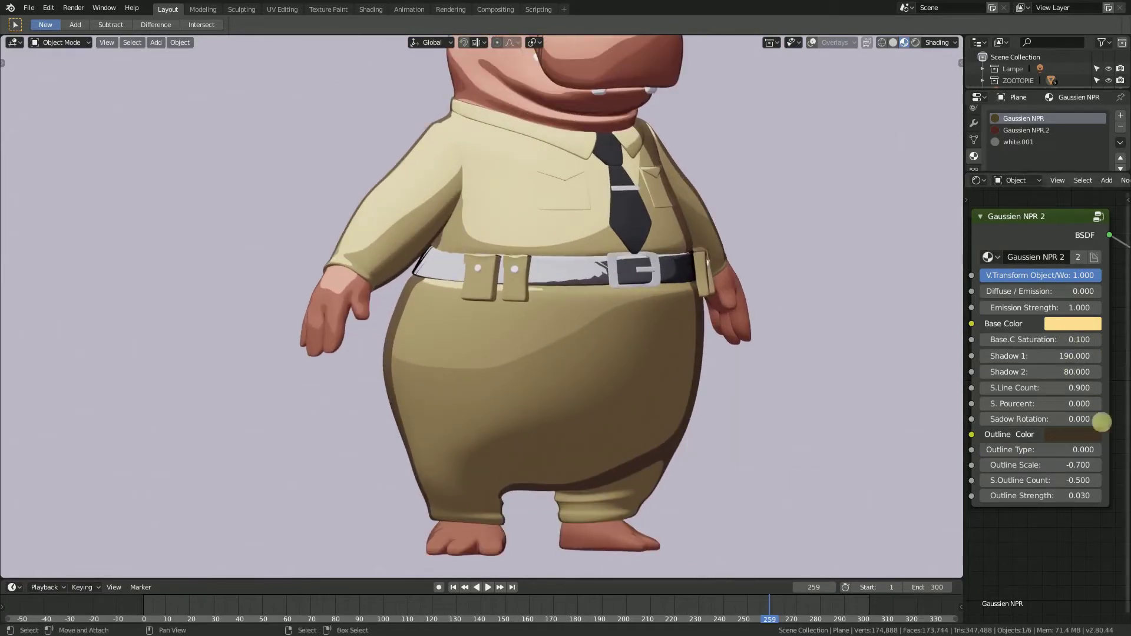
Step: Try pure black (R, G and B 0.000) as the clothing's Outline Color, and return it to dark brown
click(1089, 435)
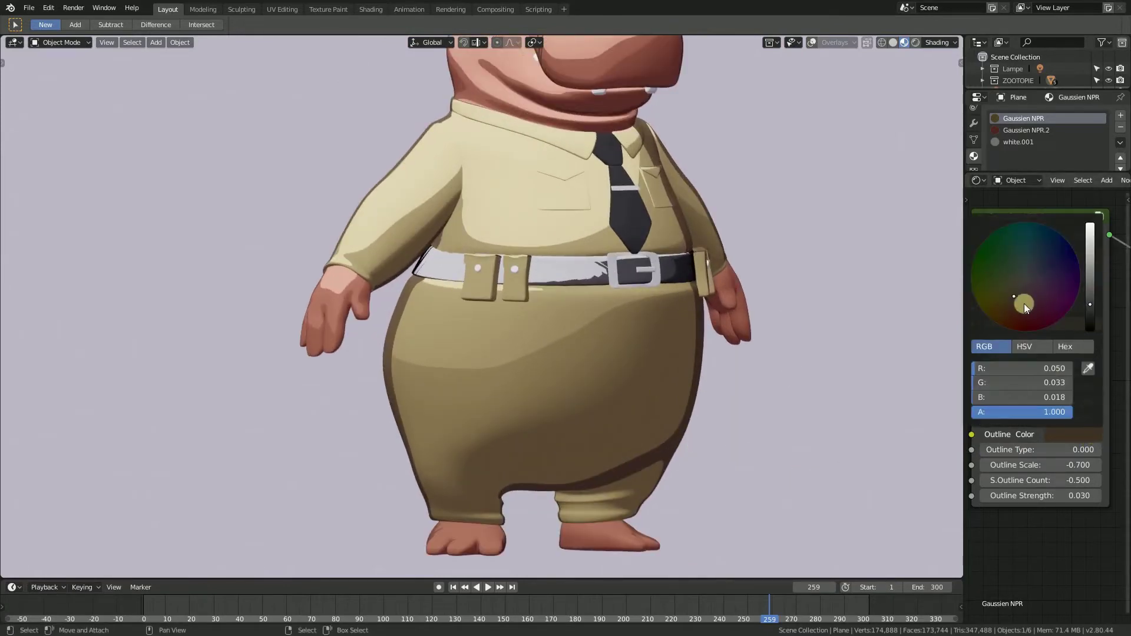
mouse_move(1024, 305)
mouse_down()
mouse_move(1002, 261)
mouse_move(1014, 297)
mouse_up()
drag(1090, 305, 1090, 319)
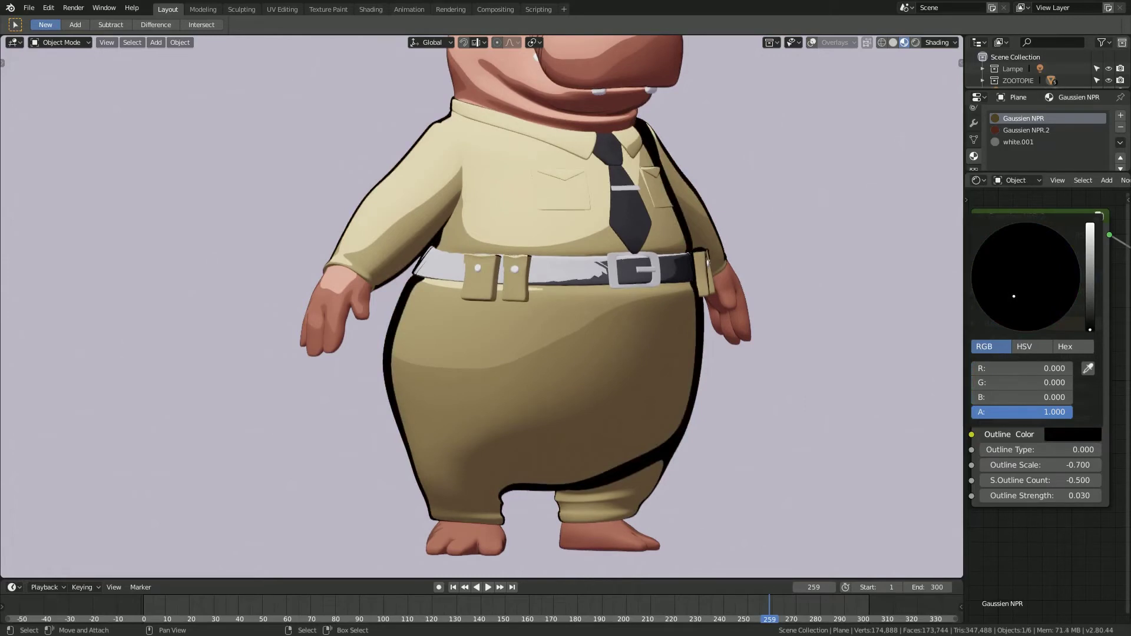
drag(1090, 329, 1090, 324)
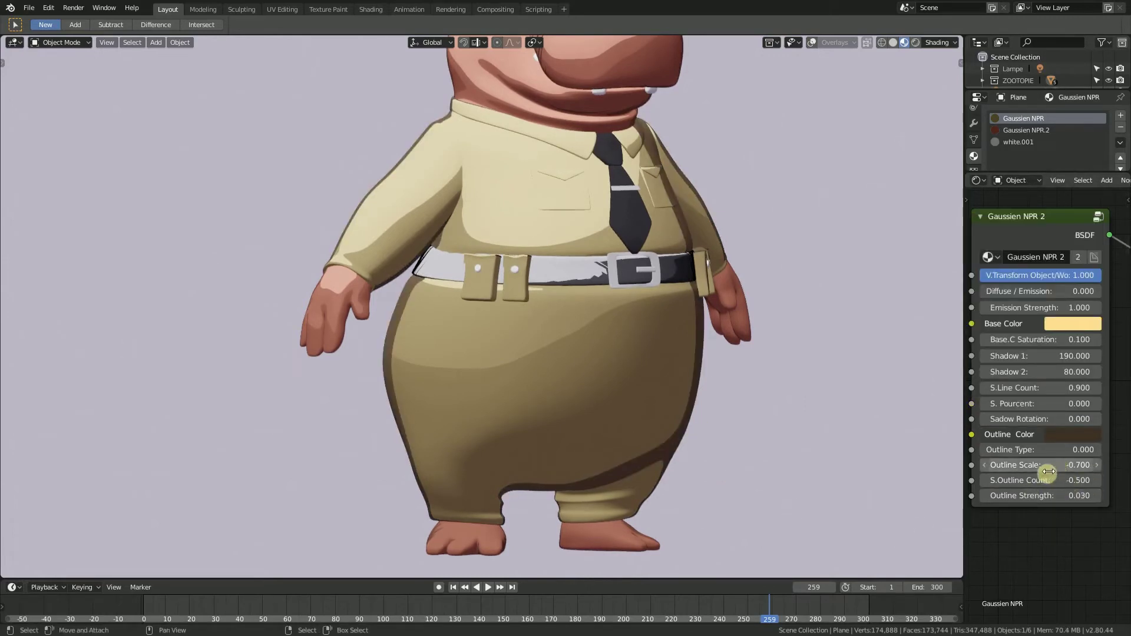
Step: Set Outline Type back to 1.000 and lower the S.Outline Count to -2.000, keeping Outline Scale at -0.700
drag(1023, 450, 1108, 449)
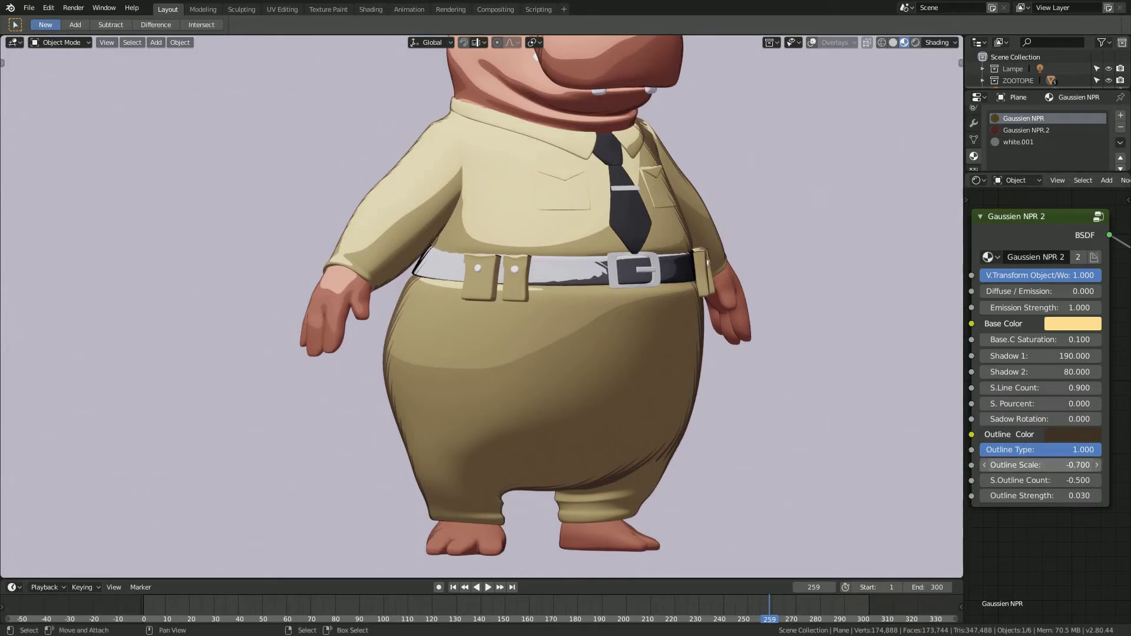
mouse_move(1041, 465)
mouse_down()
mouse_move(1075, 465)
mouse_move(1028, 465)
mouse_move(1043, 469)
mouse_up()
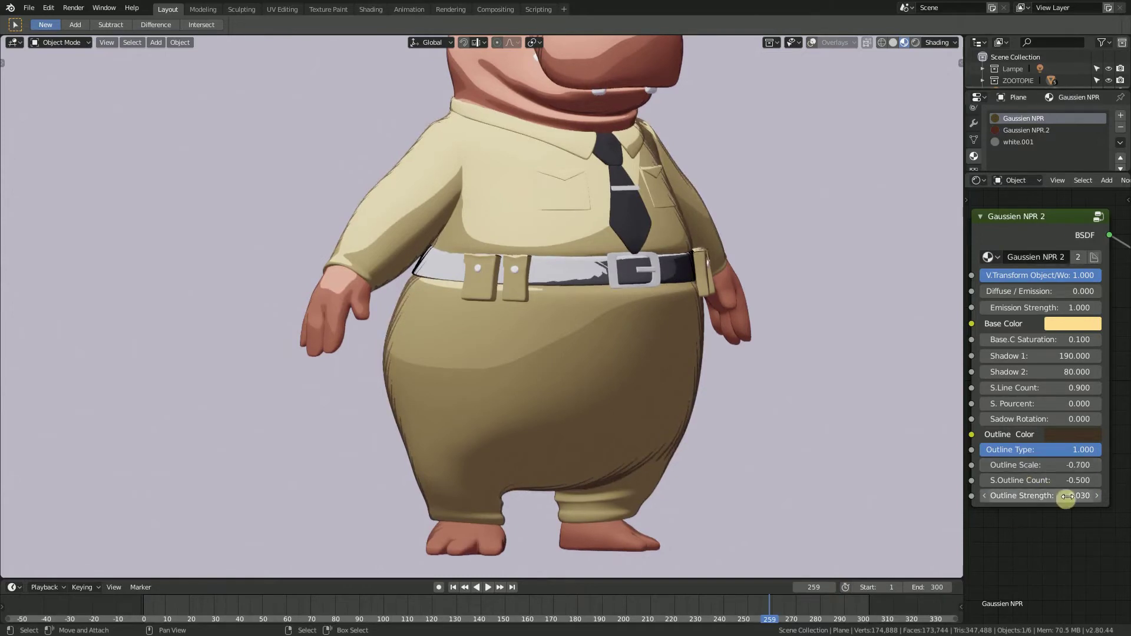
drag(1043, 480, 1032, 480)
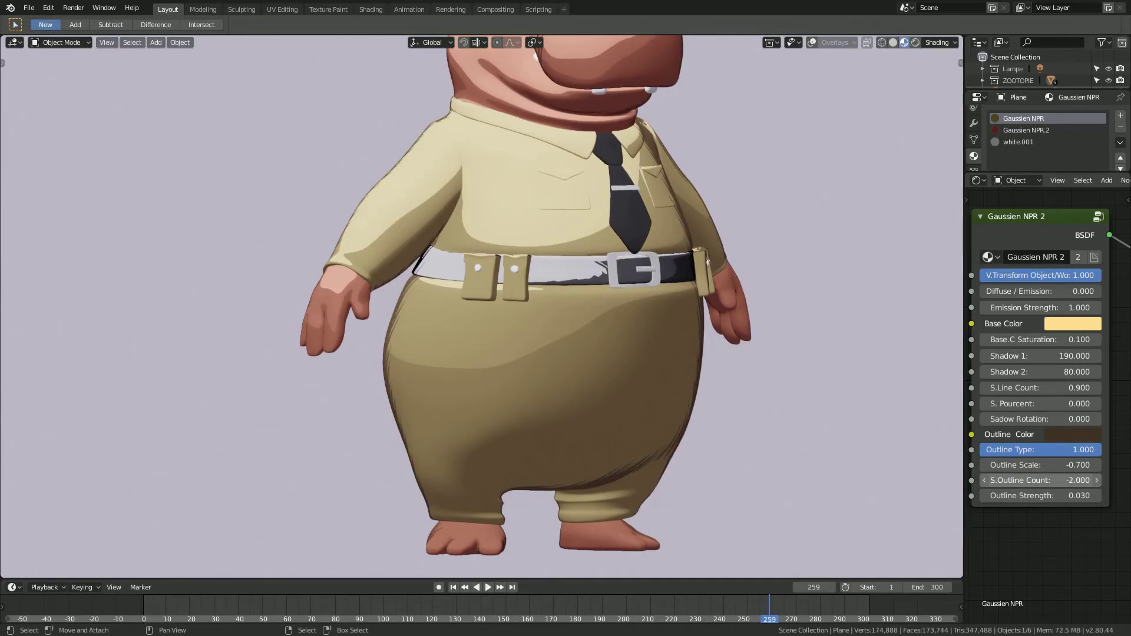
Step: Try an S.Outline Count of 0.700 on the clothing, and return it to -0.500
drag(1032, 481, 1044, 480)
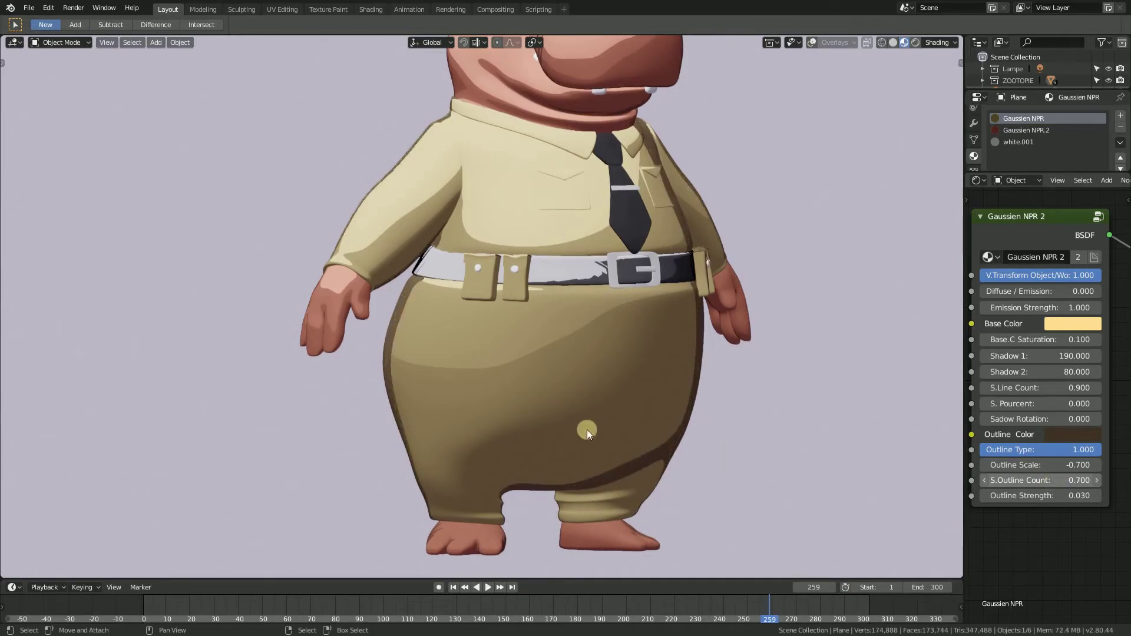
key(ctrl+z)
scroll(664, 452, up, 2)
scroll(649, 350, up, 3)
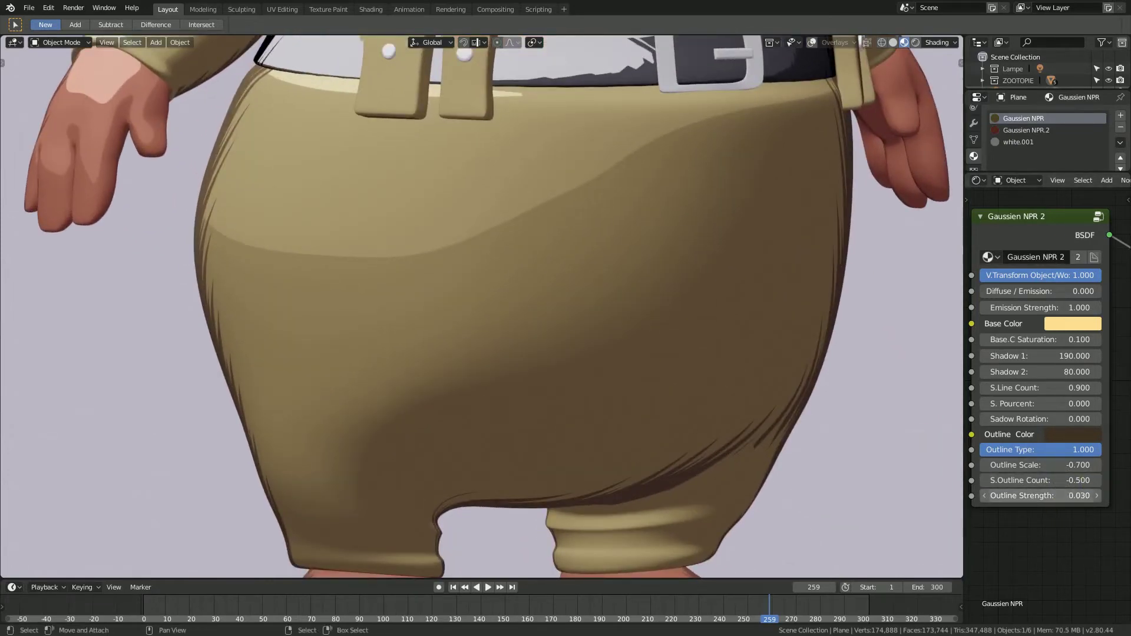
Step: Try a different Outline Strength on the clothing, restore it to 0.030, and check the outlines on the whole hippo
drag(1038, 496, 1066, 498)
scroll(748, 386, down, 3)
scroll(722, 373, down, 2)
scroll(660, 372, up, 3)
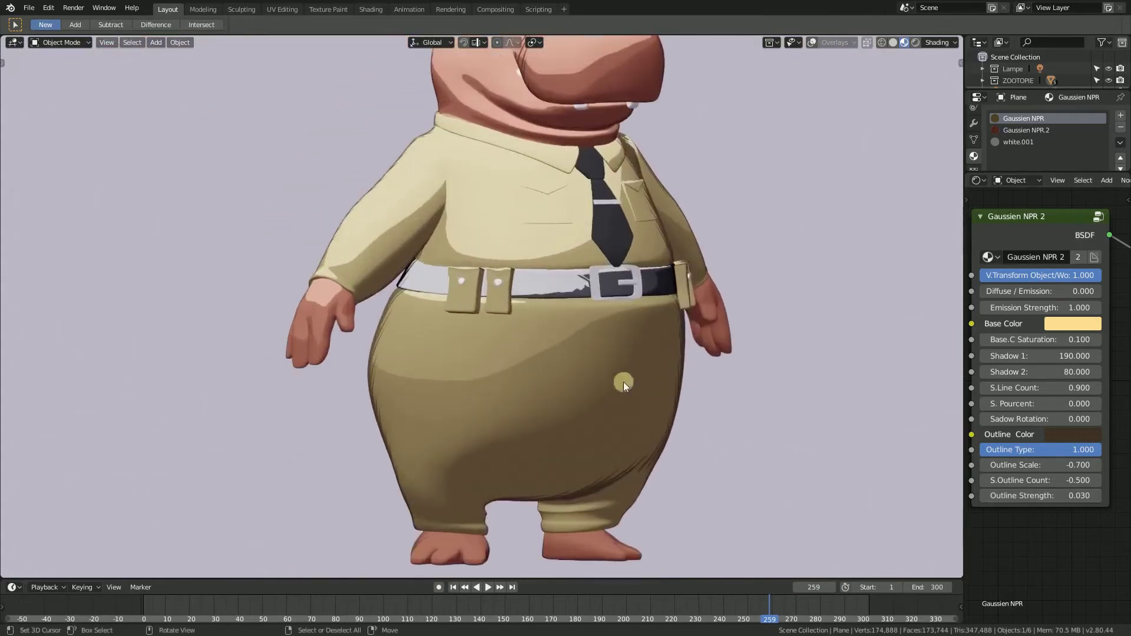
scroll(601, 342, down, 2)
middle_drag(507, 243, 430, 233)
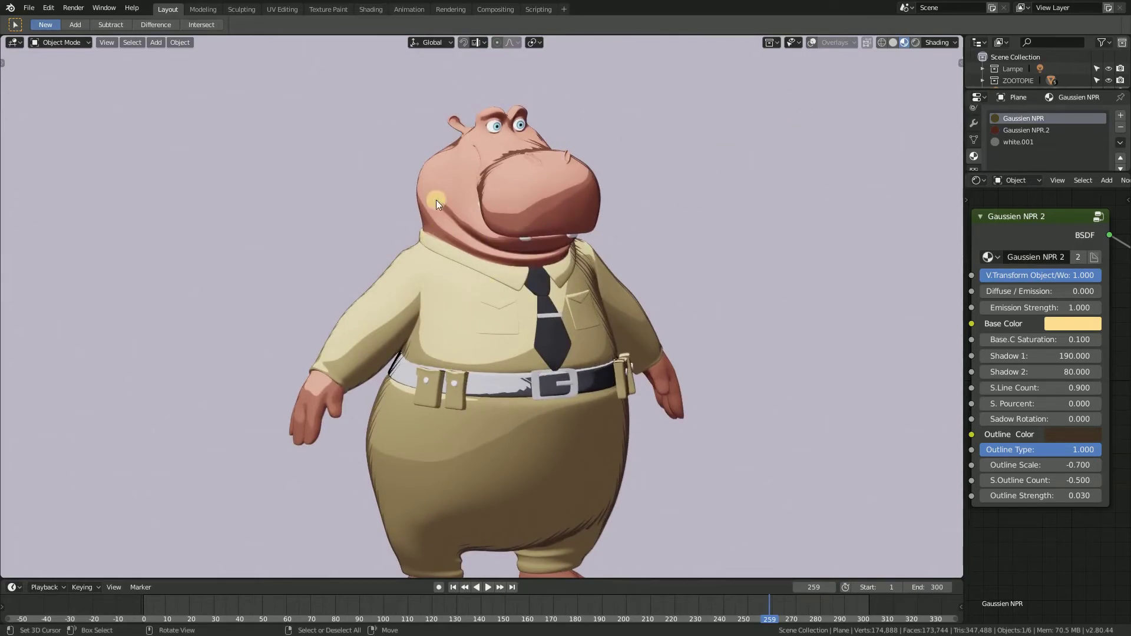
shift+middle_drag(583, 282, 579, 249)
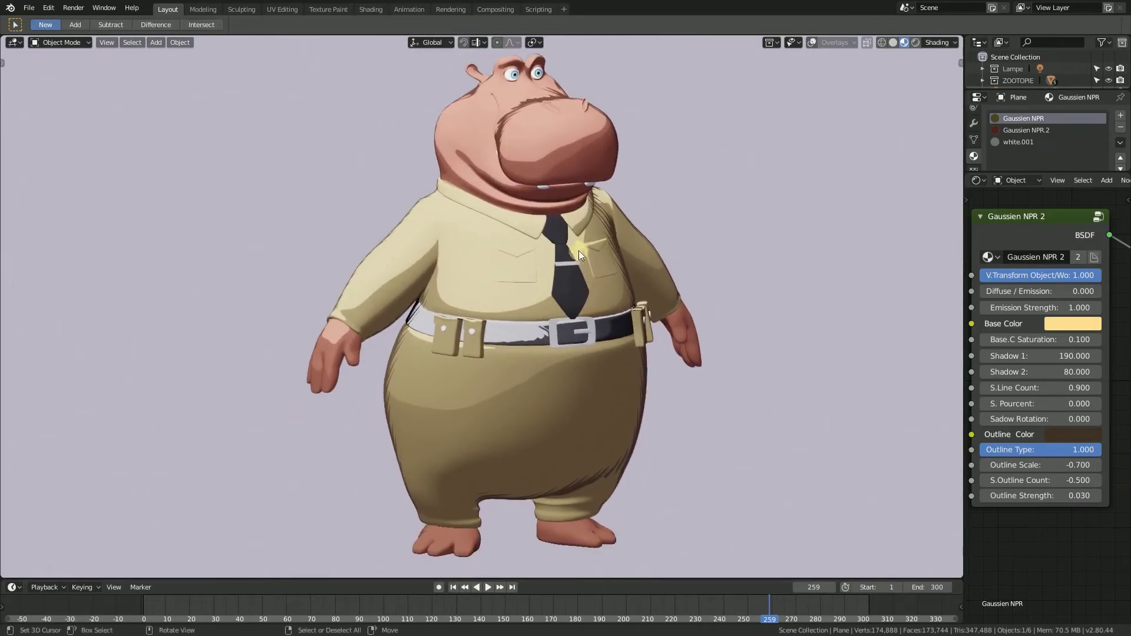
Step: Add one empty material slot below white.001, and review the node settings of Gaussien NPR and Gaussien NPR.2
click(1121, 116)
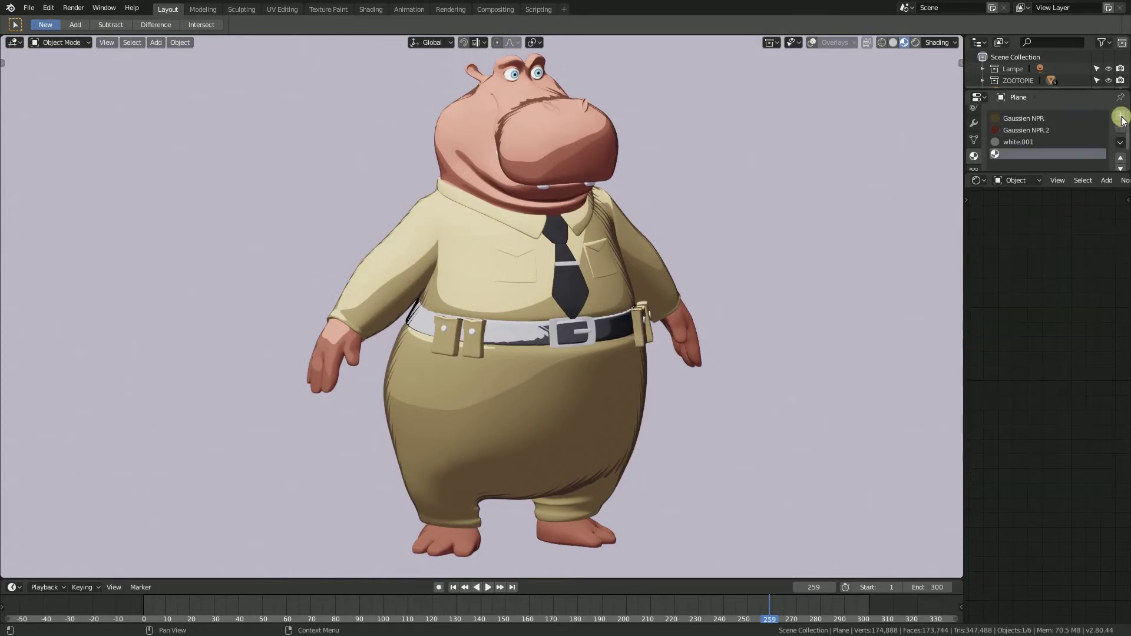
click(1016, 119)
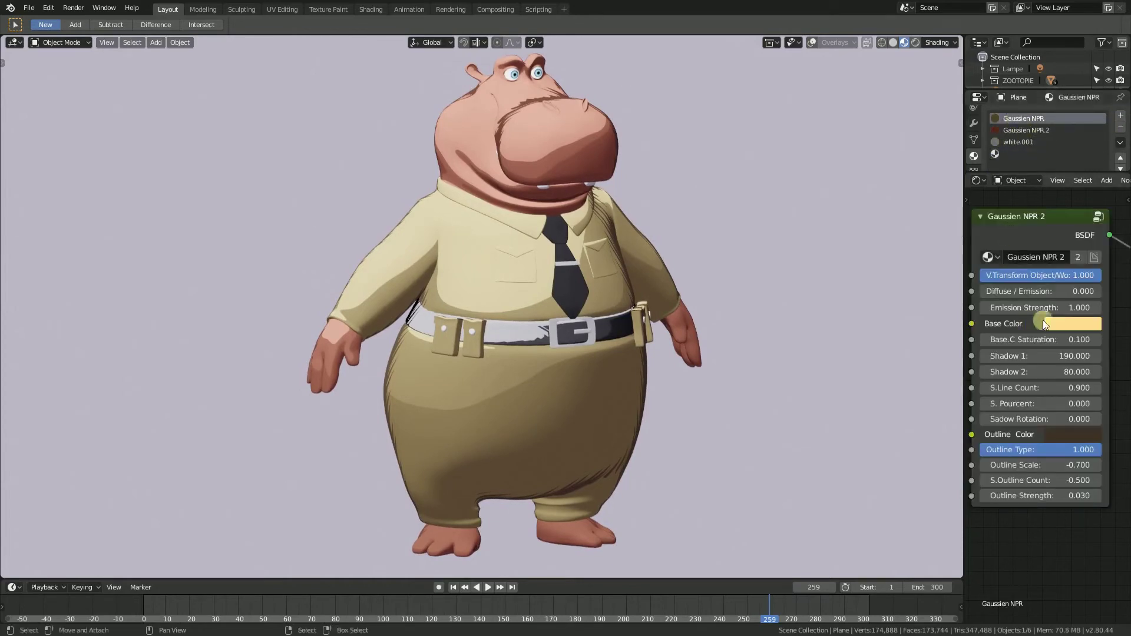
click(1024, 131)
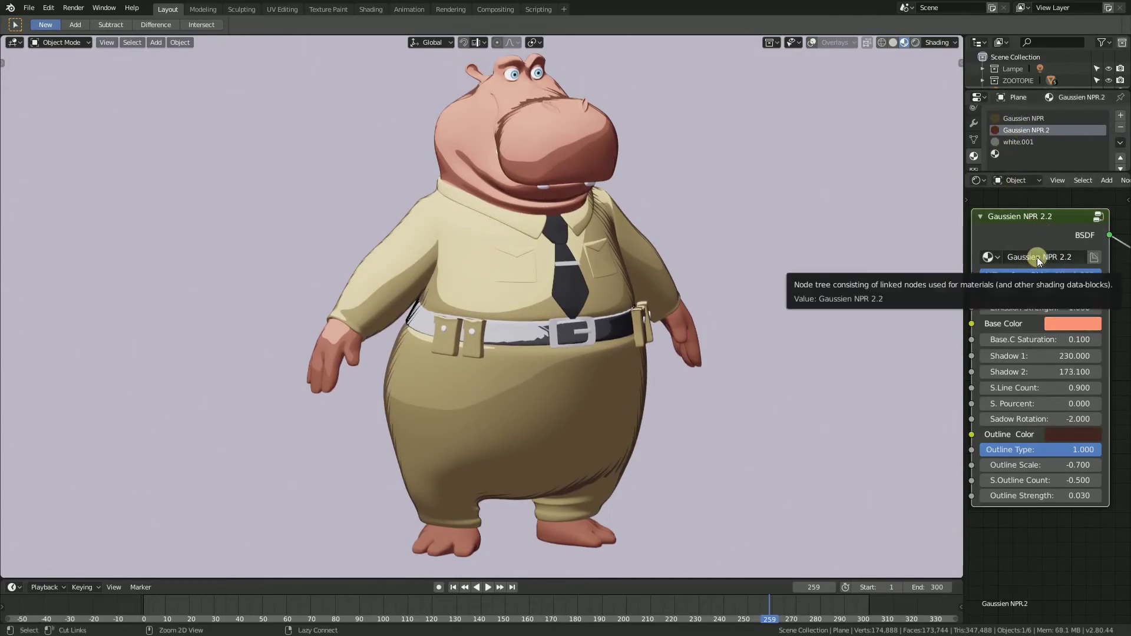
click(997, 153)
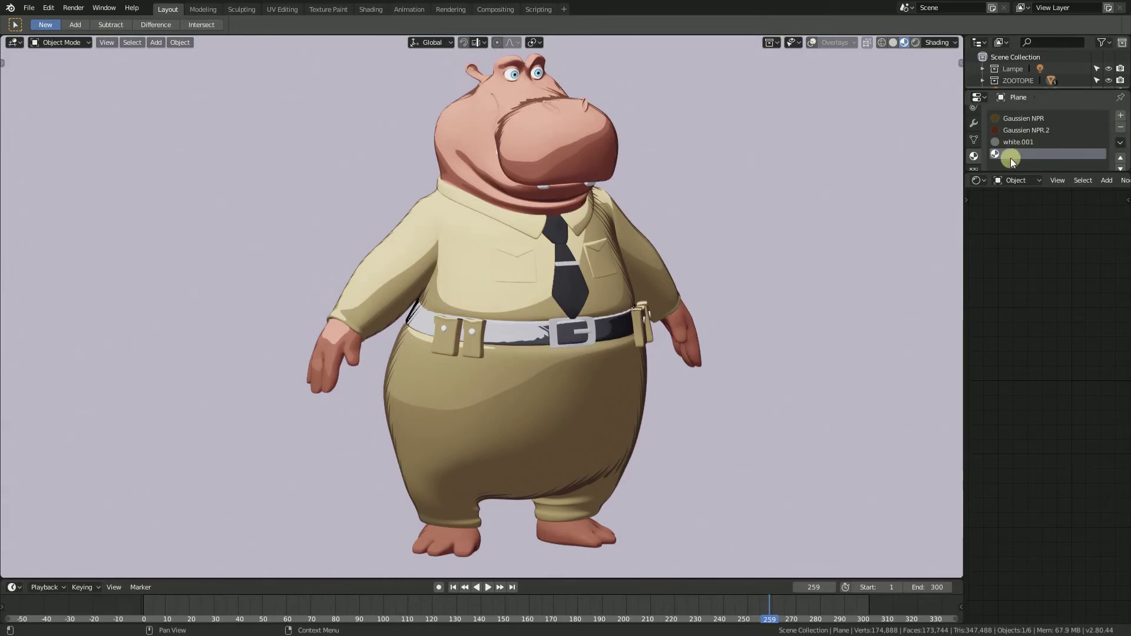
click(1121, 117)
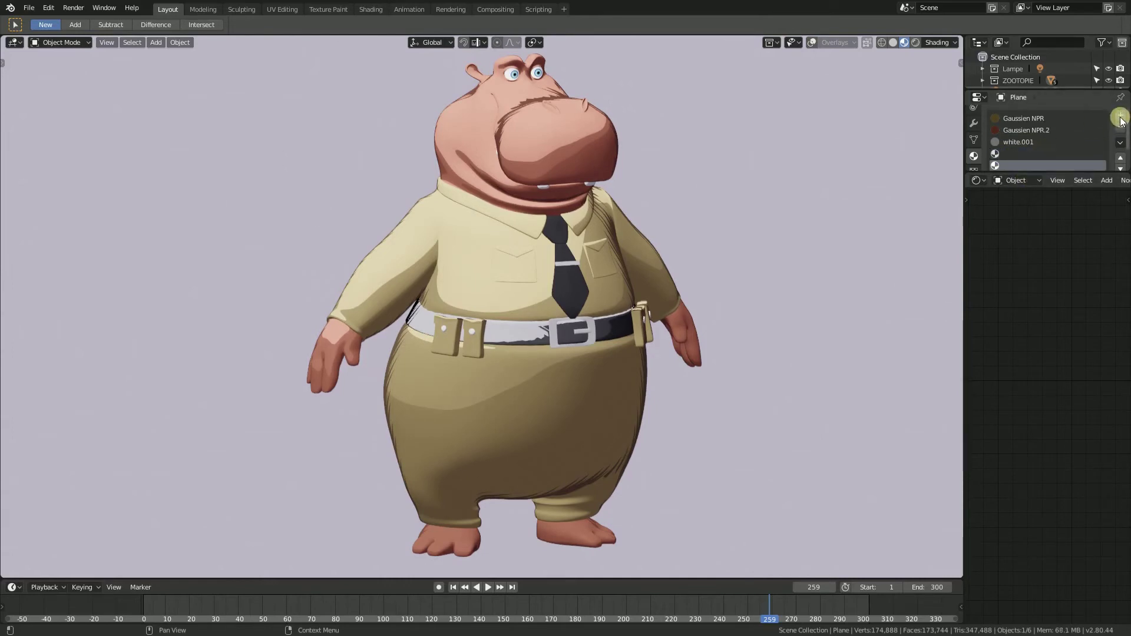
click(1120, 127)
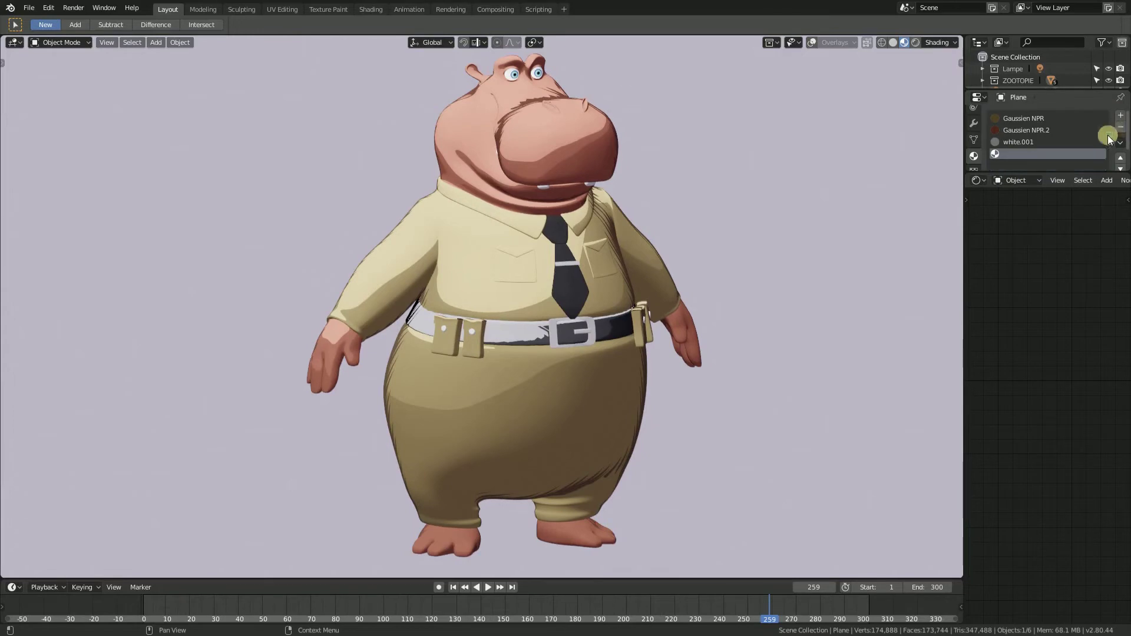
Step: Create a new material in the empty slot and name it surface
drag(1027, 173, 1028, 242)
click(1054, 189)
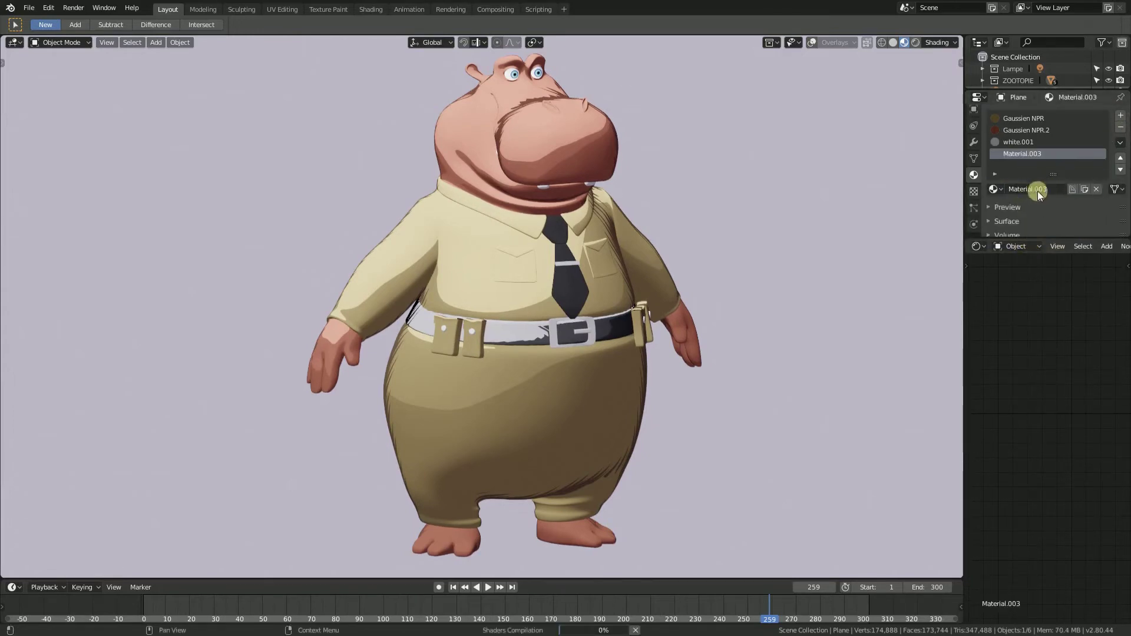
click(1042, 189)
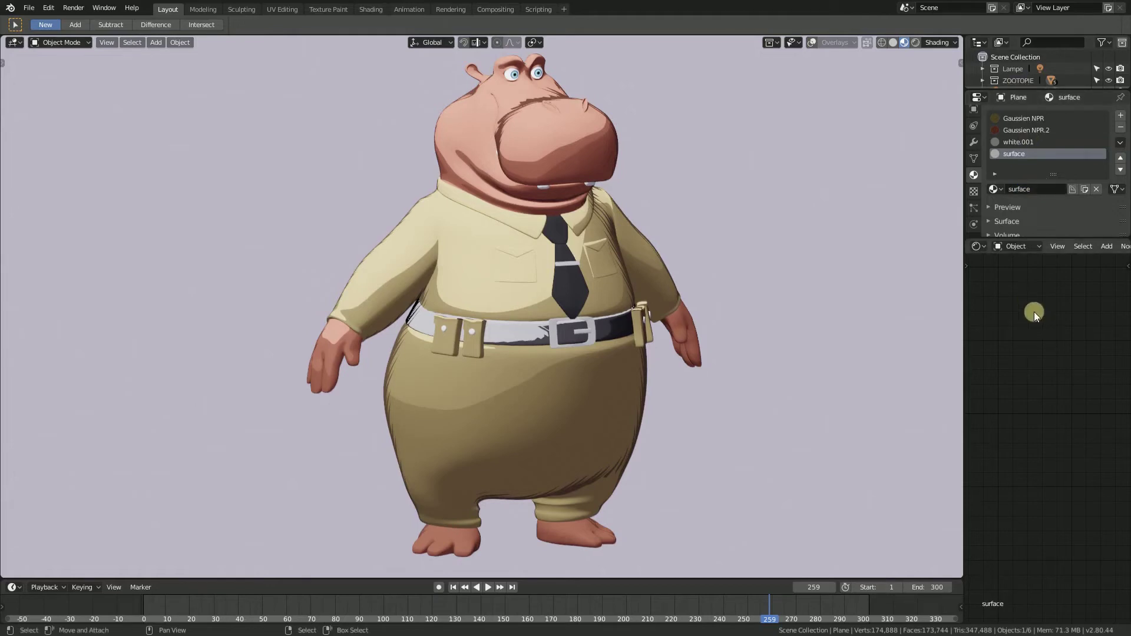
Step: Delete the Principled BSDF node from the surface material, keeping only the Material Output
scroll(1040, 413, up, 2)
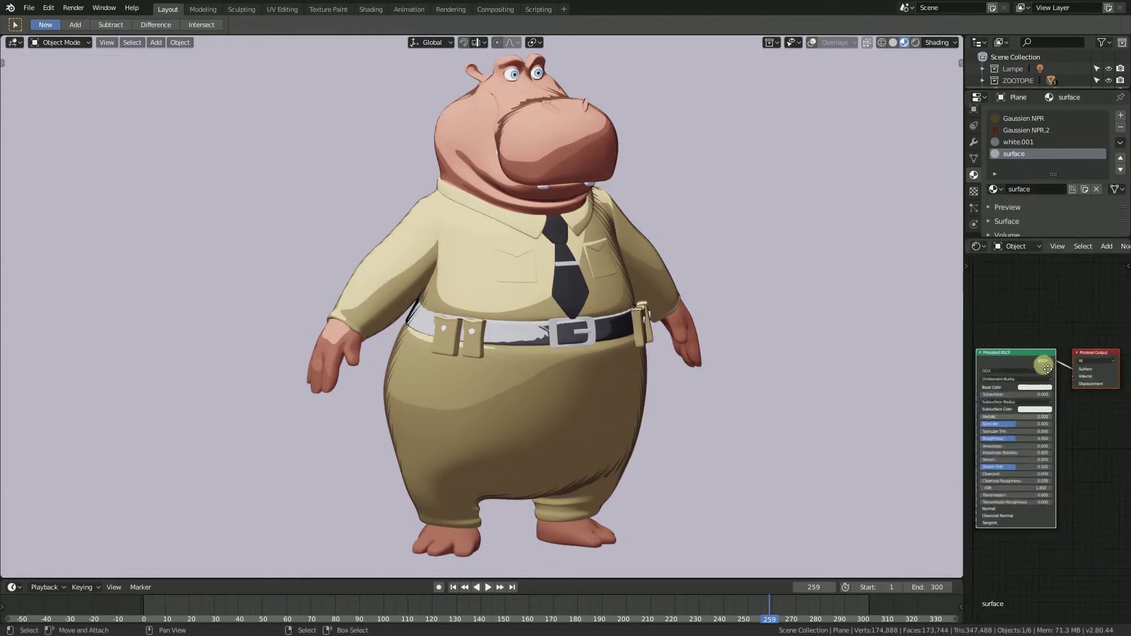
middle_drag(1048, 369, 1071, 332)
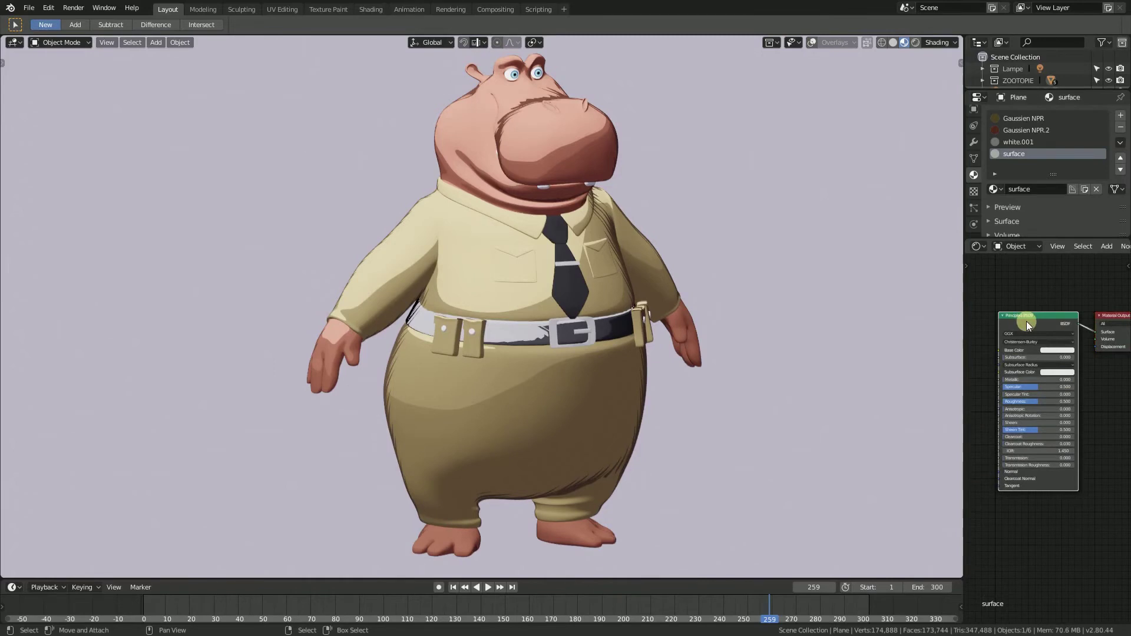
key(x)
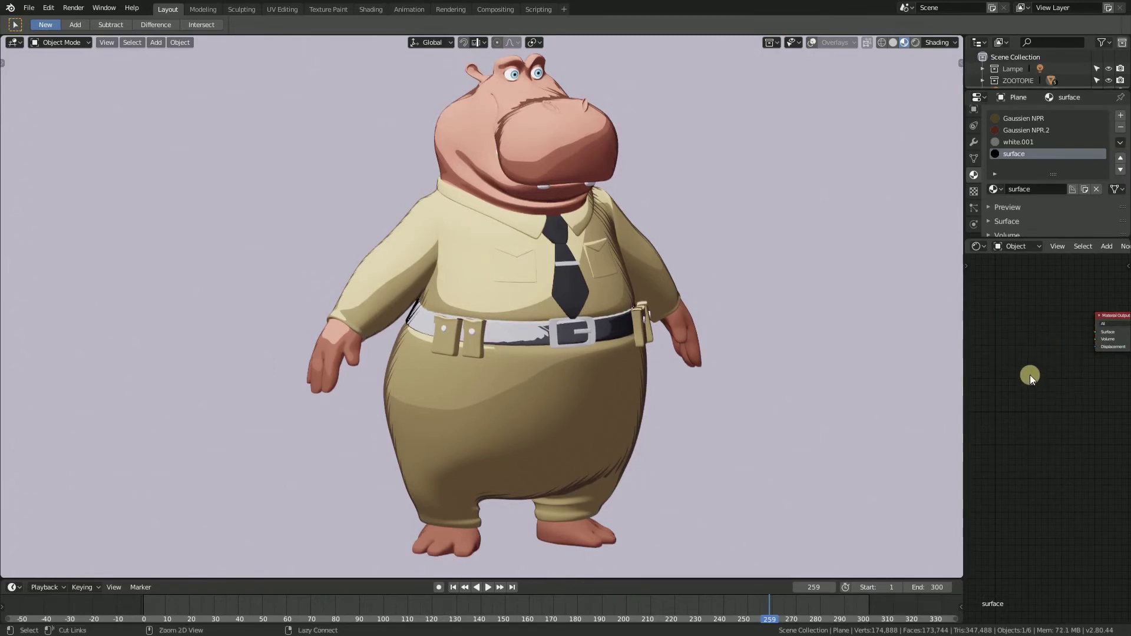
key(ctrl+v)
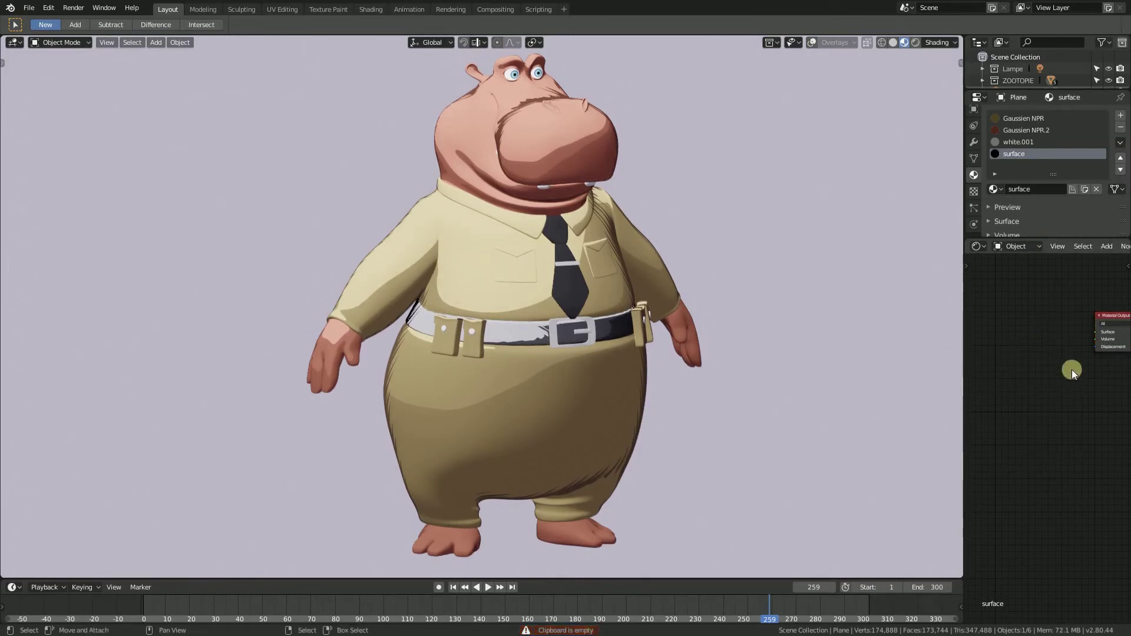
key(x)
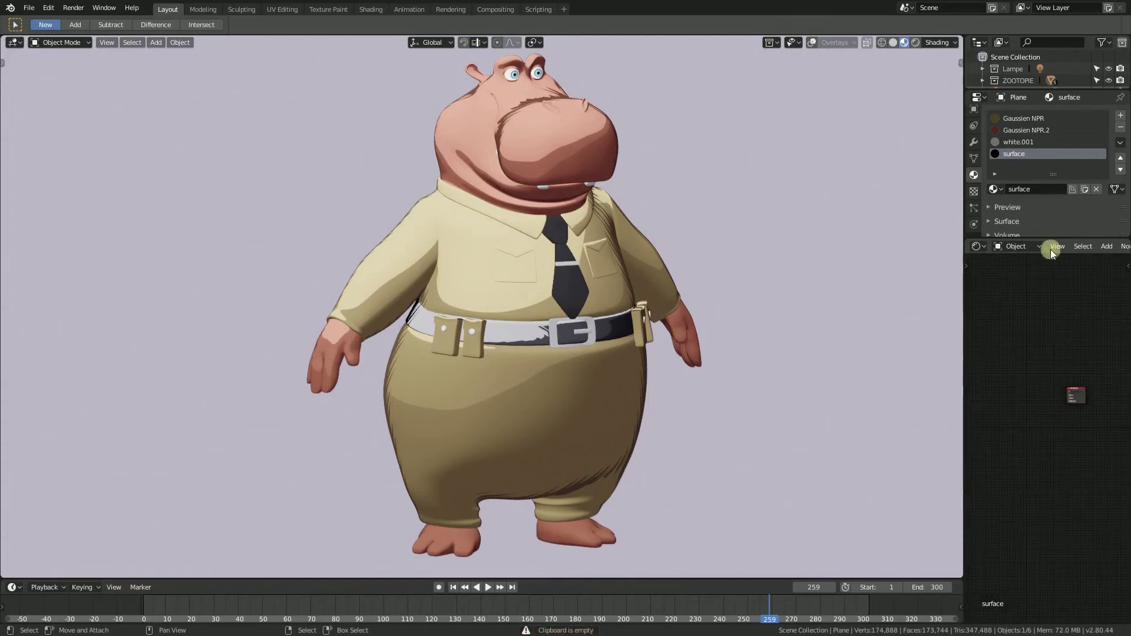
Step: Copy the Gaussien NPR 2.2 node from the Gaussien NPR.2 material into surface, and place it beside the Material Output
click(1025, 130)
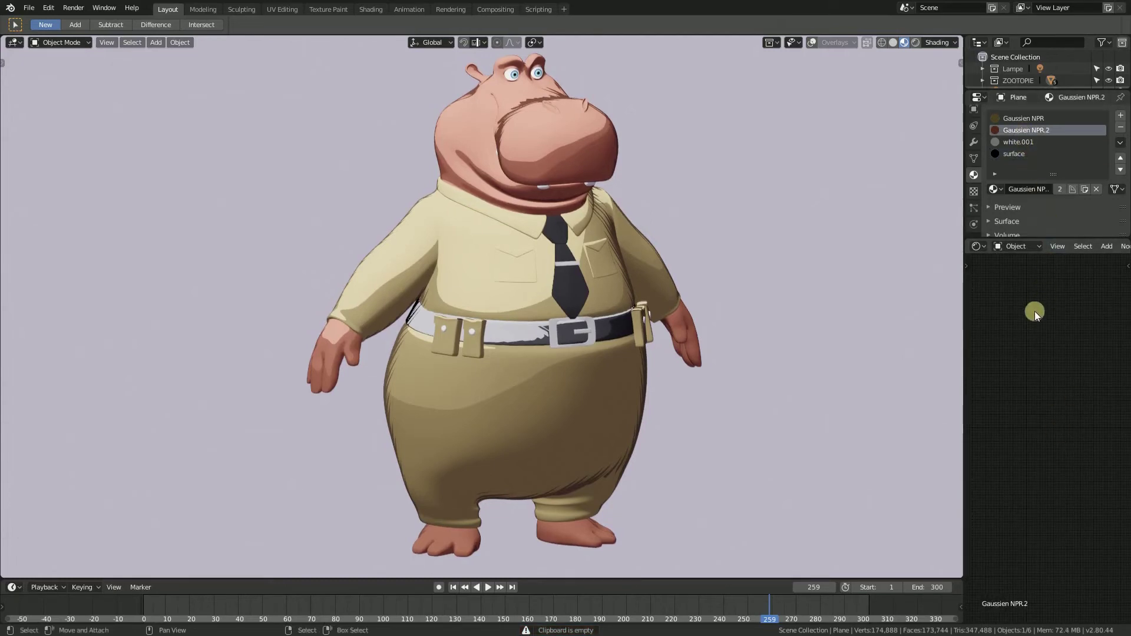
scroll(1035, 312, down, 3)
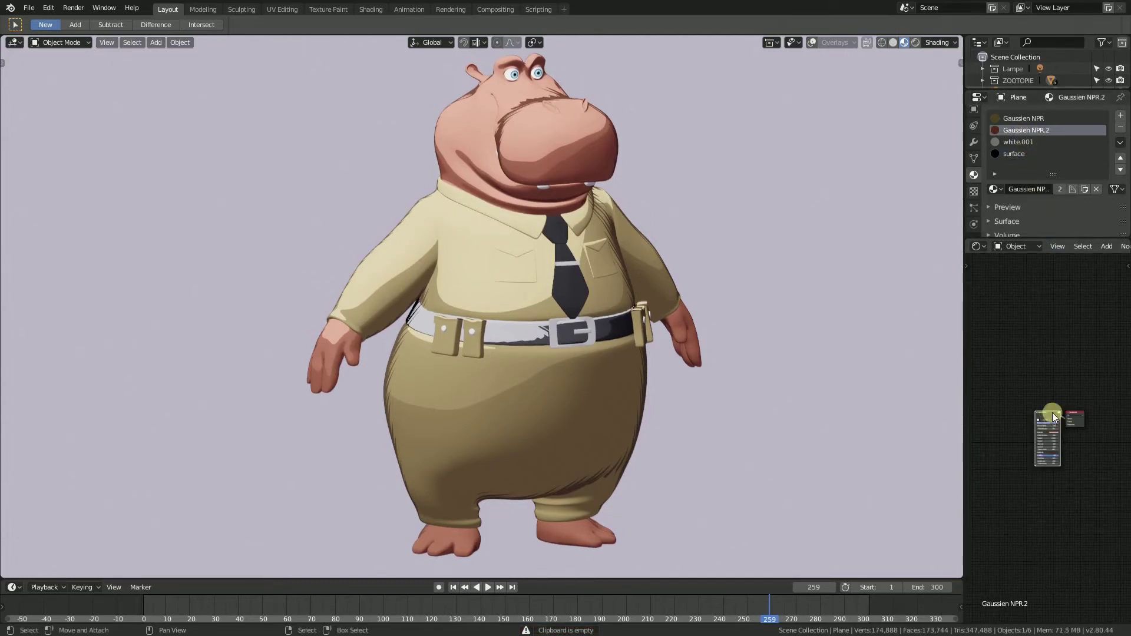
scroll(1053, 412, up, 2)
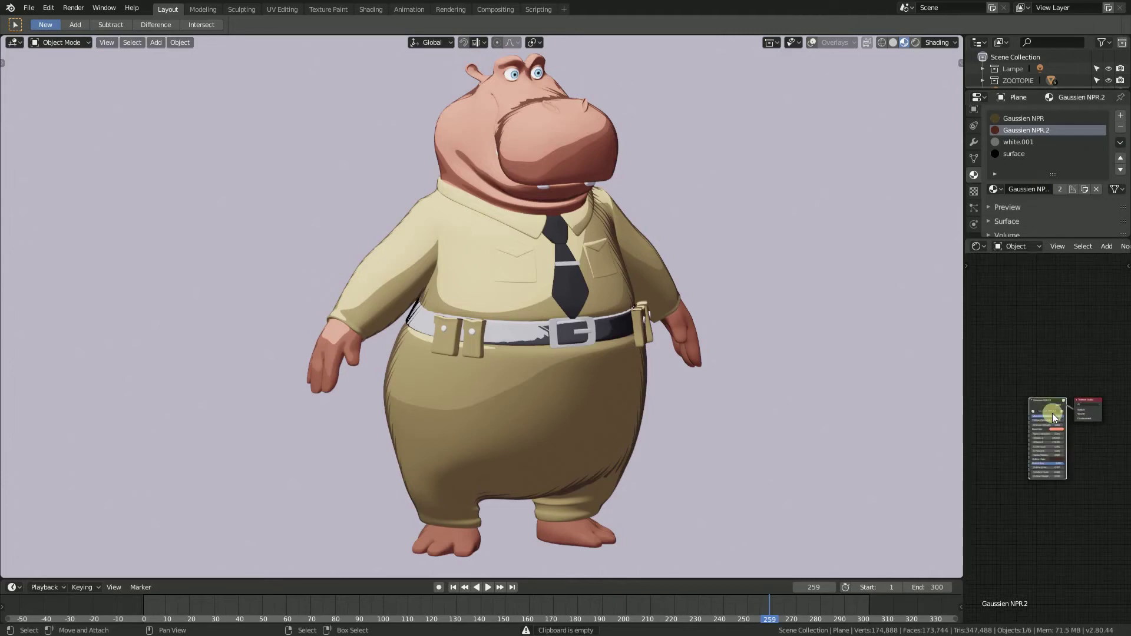
click(1020, 157)
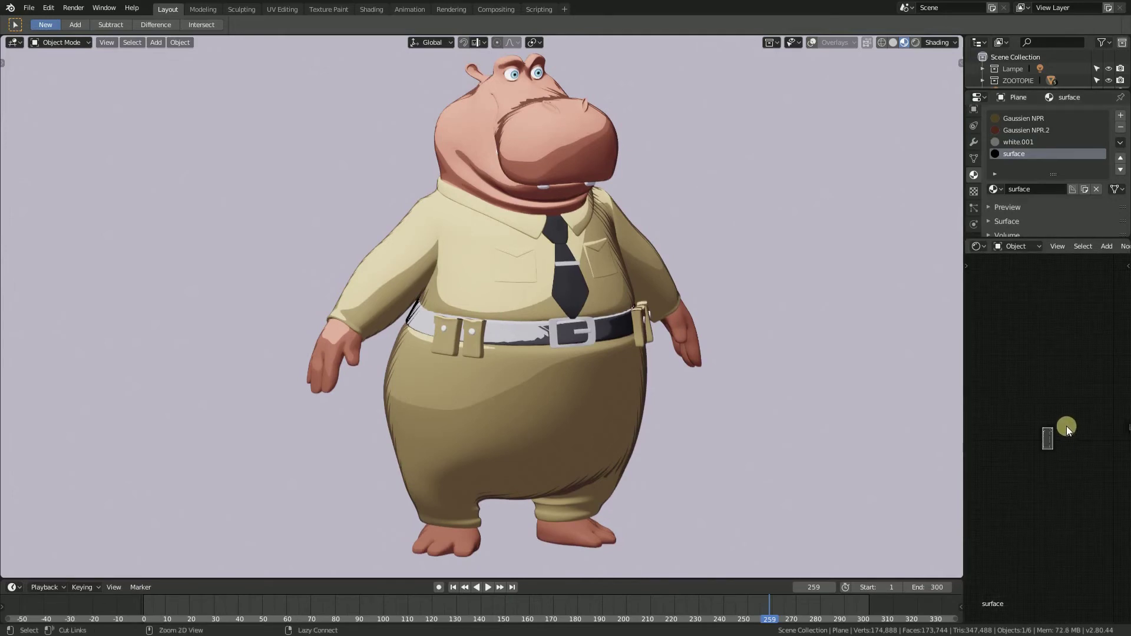
middle_drag(1066, 426, 997, 376)
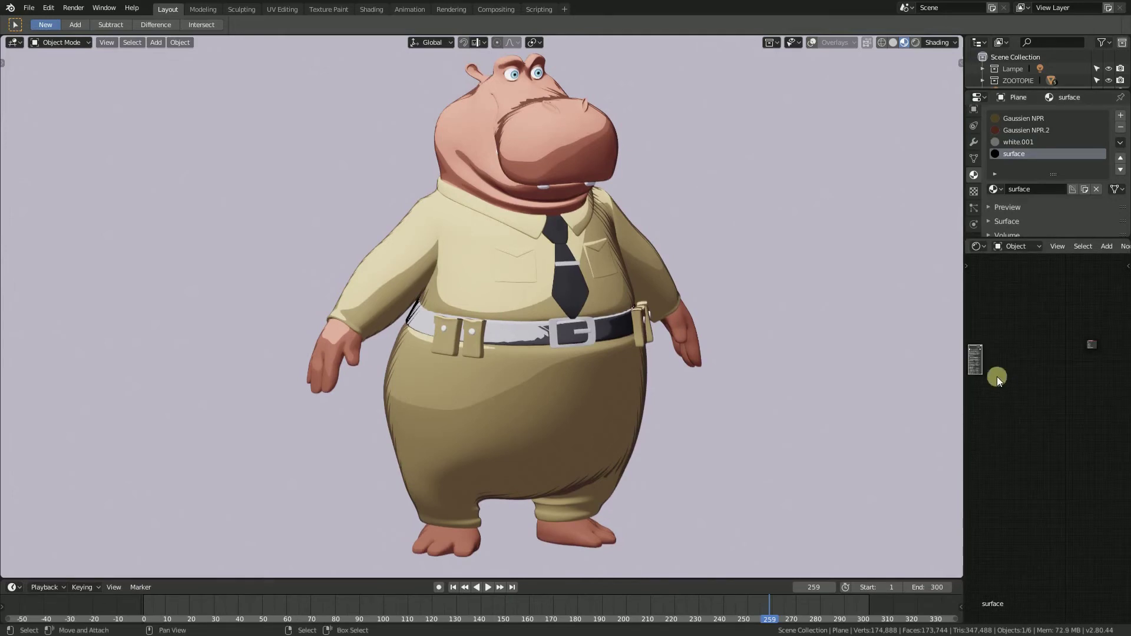
key(g)
click(1098, 355)
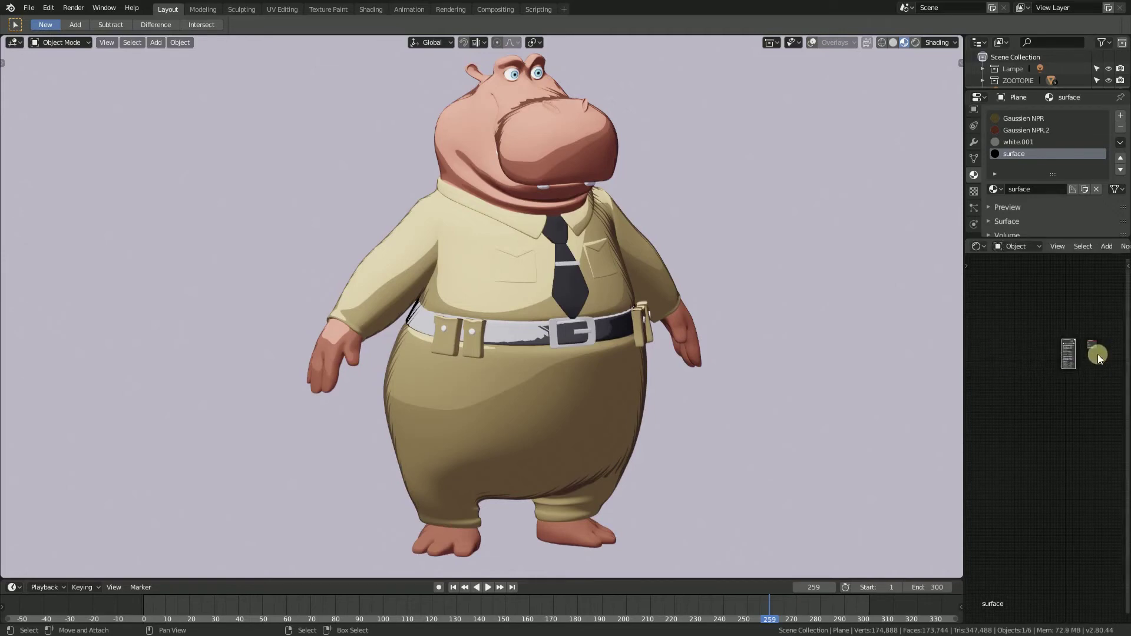
Step: Widen the pasted Gaussien NPR 2.2 node and connect its BSDF output to the Material Output's Surface input
scroll(1098, 355, up, 5)
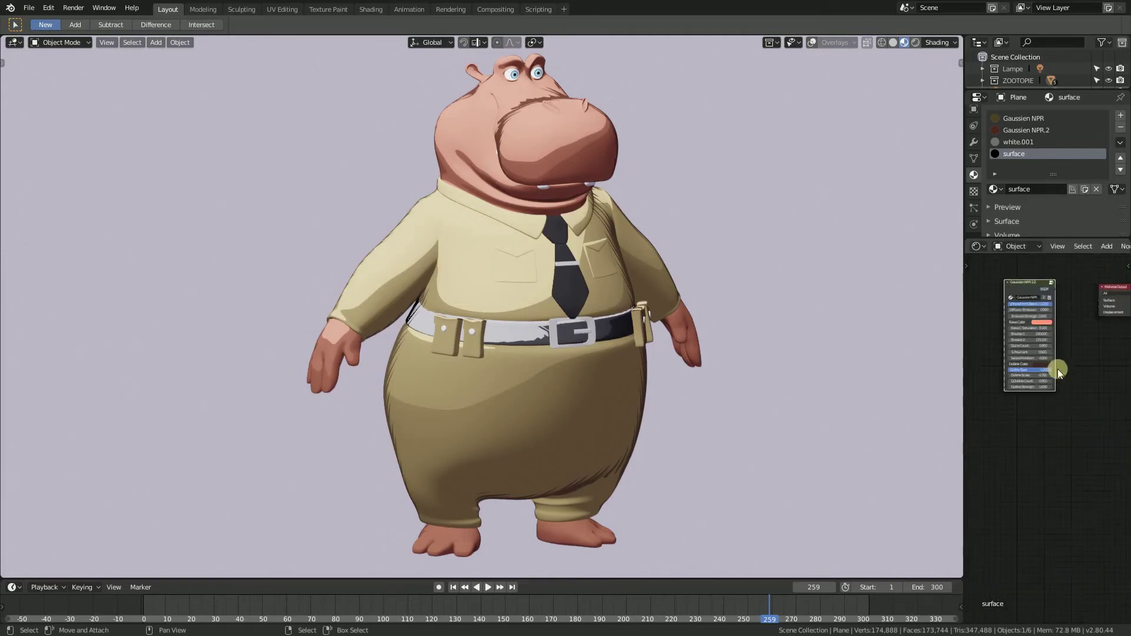
scroll(1058, 368, up, 3)
drag(1017, 306, 1054, 318)
scroll(1039, 360, up, 3)
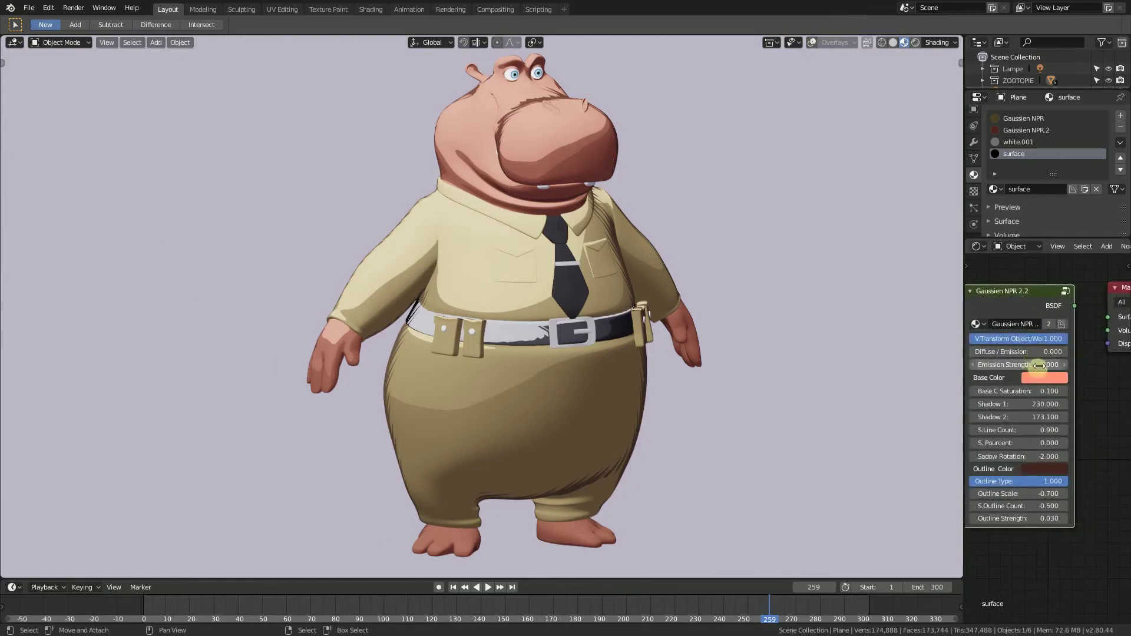
mouse_move(1040, 366)
middle_down()
mouse_move(1093, 370)
mouse_move(1052, 365)
middle_up()
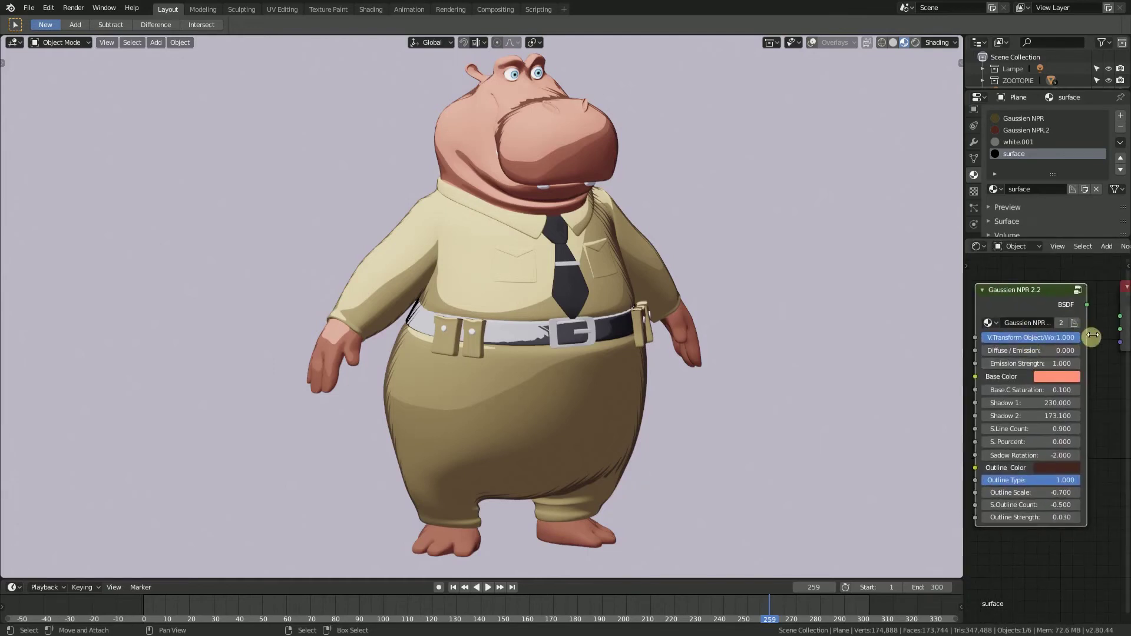
drag(1092, 335, 1107, 335)
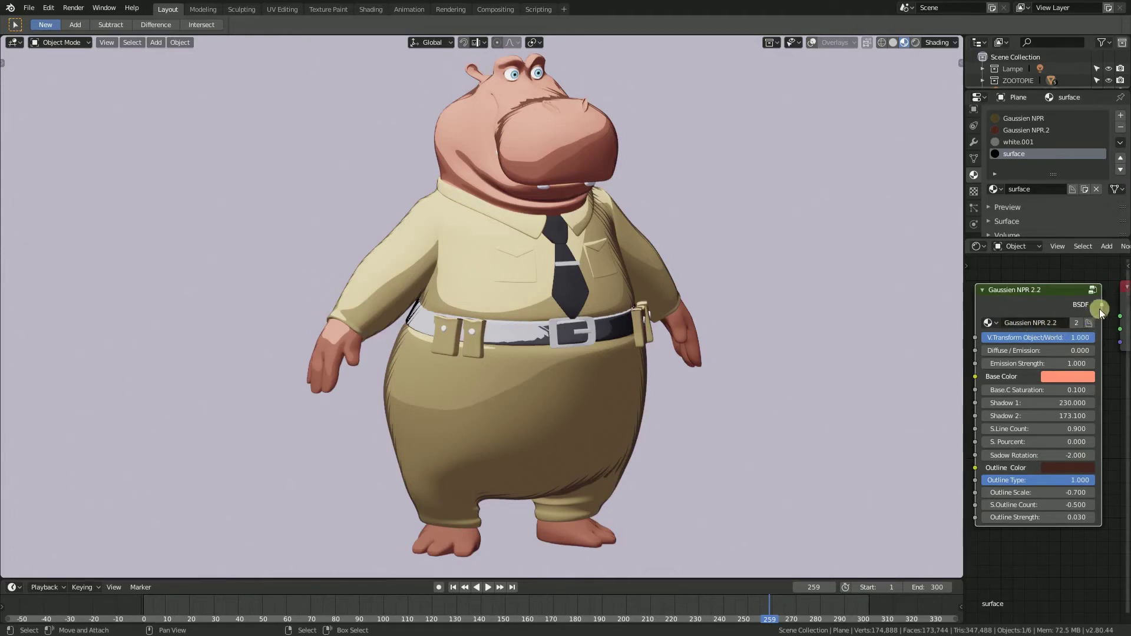
drag(1104, 305, 1121, 317)
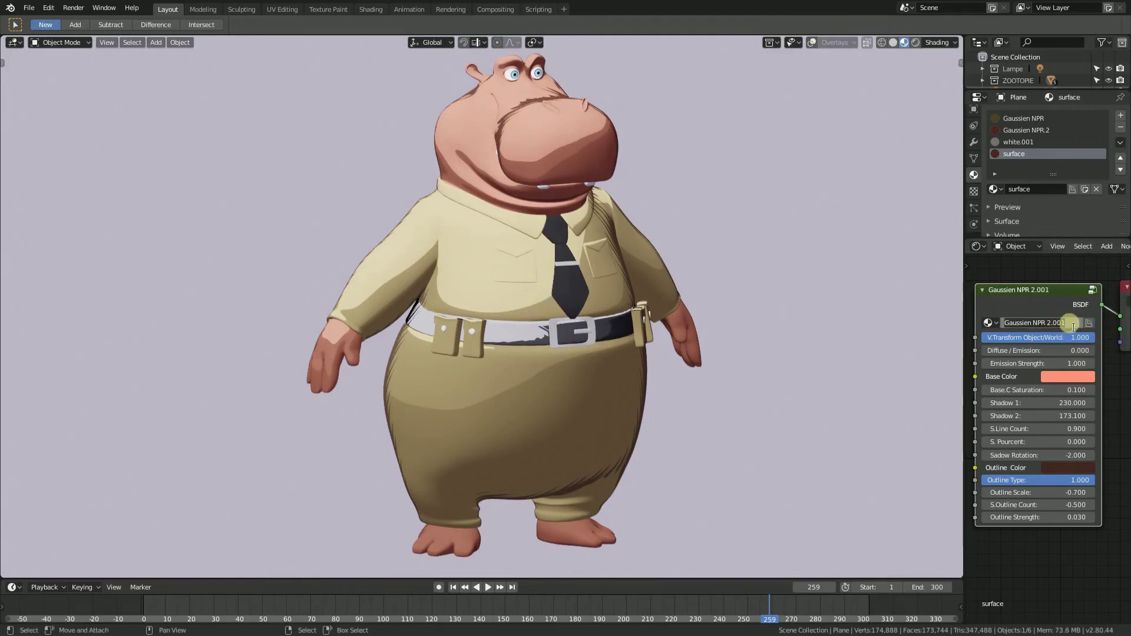
Step: Make the surface material's node group an independent copy named Gaussien NPR 2.3
click(1078, 324)
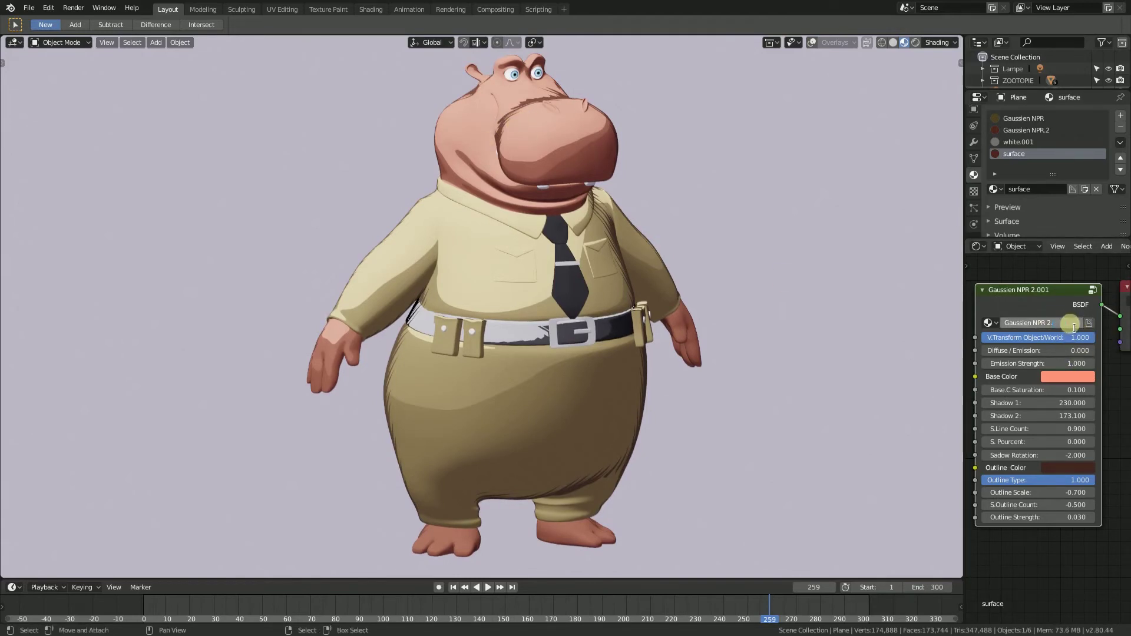
text(3)
key(Return)
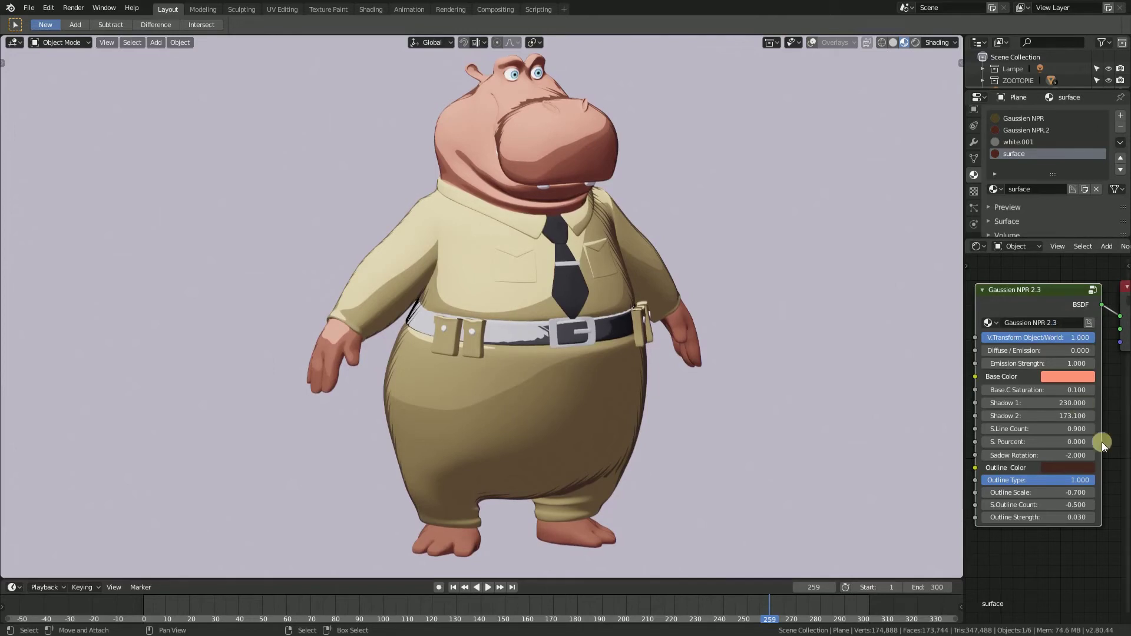
Step: Enter Edit Mode on the hippo body and hide the shirt's neckline loop beneath the collar
key(Tab)
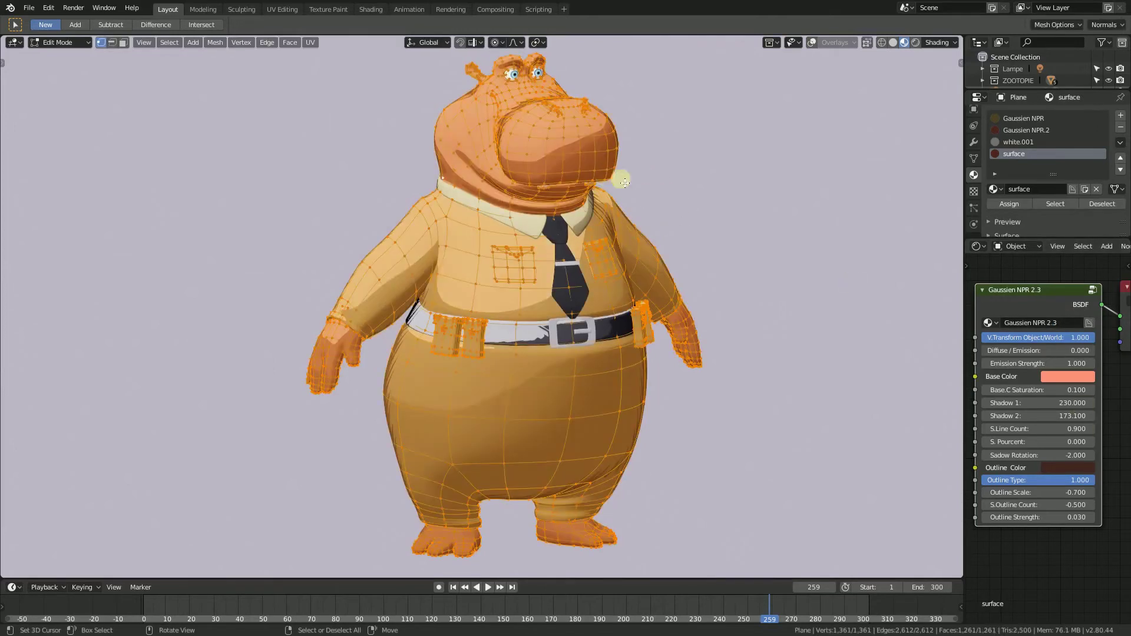
middle_drag(616, 183, 643, 195)
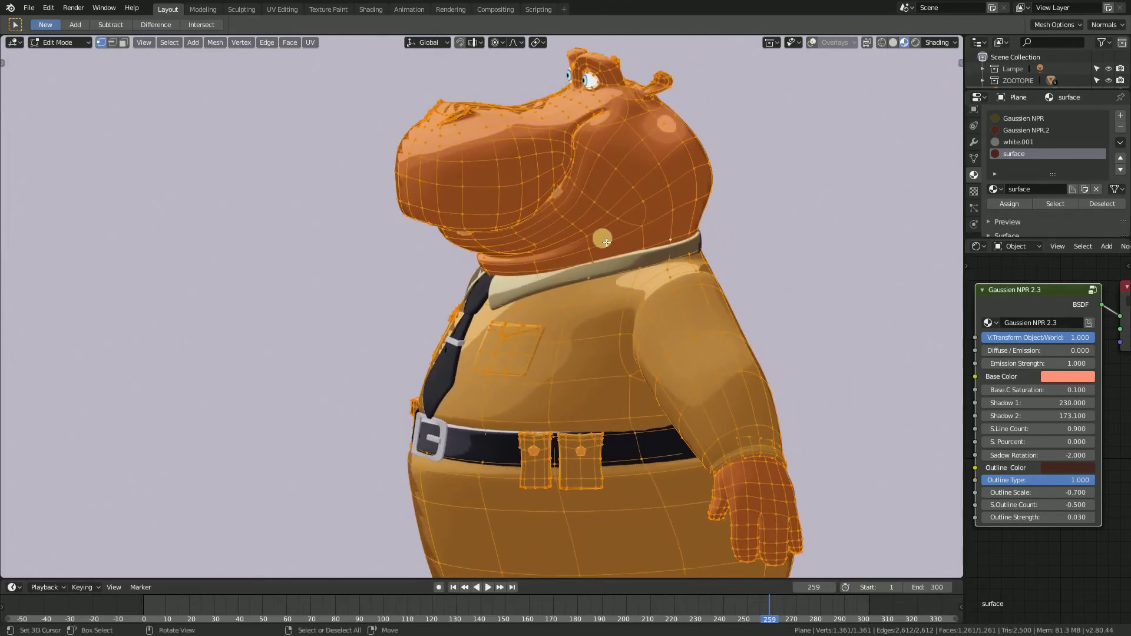
alt+click(679, 259)
scroll(680, 258, up, 3)
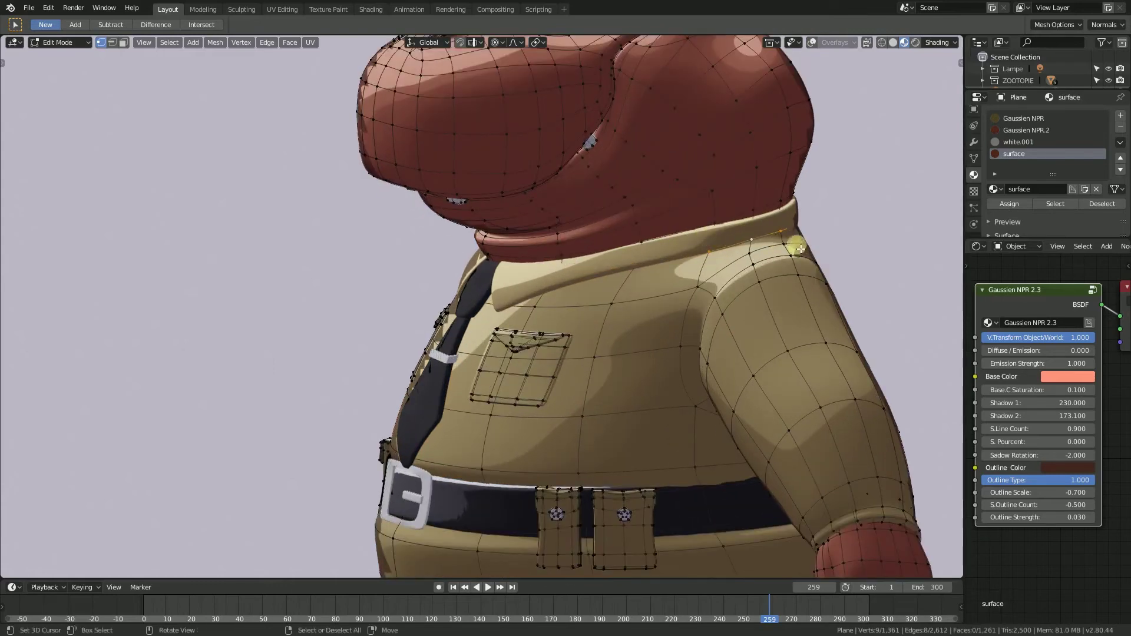
key(h)
scroll(660, 242, down, 3)
scroll(658, 246, up, 3)
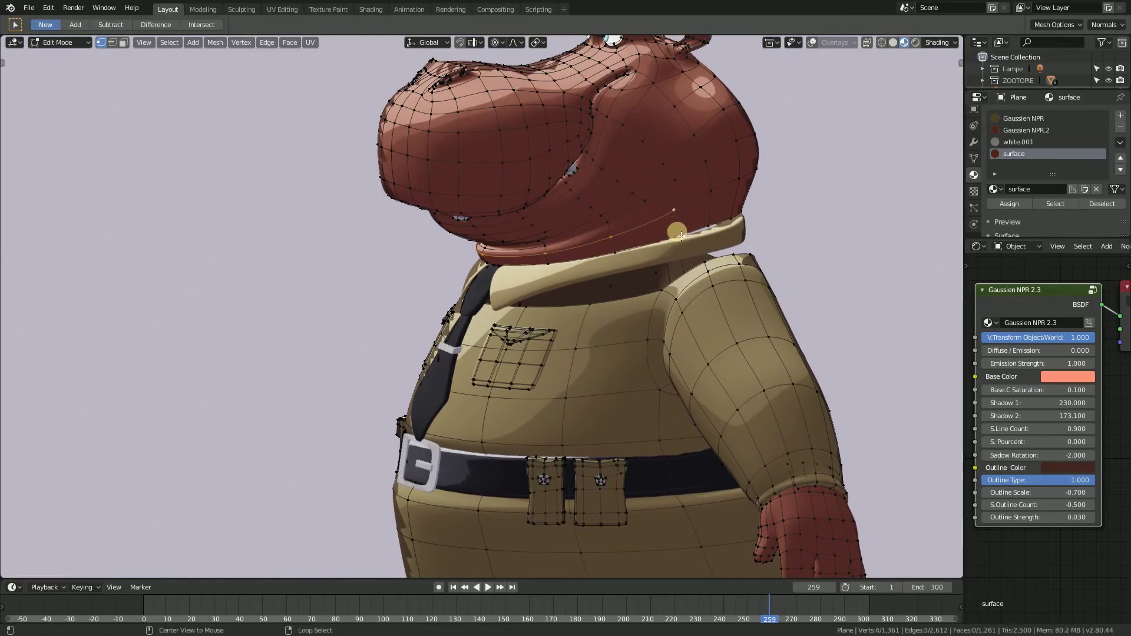
Step: Select the faces of the hippo's lower jaw and throat, growing the selection from an edge loop and trimming the stray cheek vertex
alt+click(669, 174)
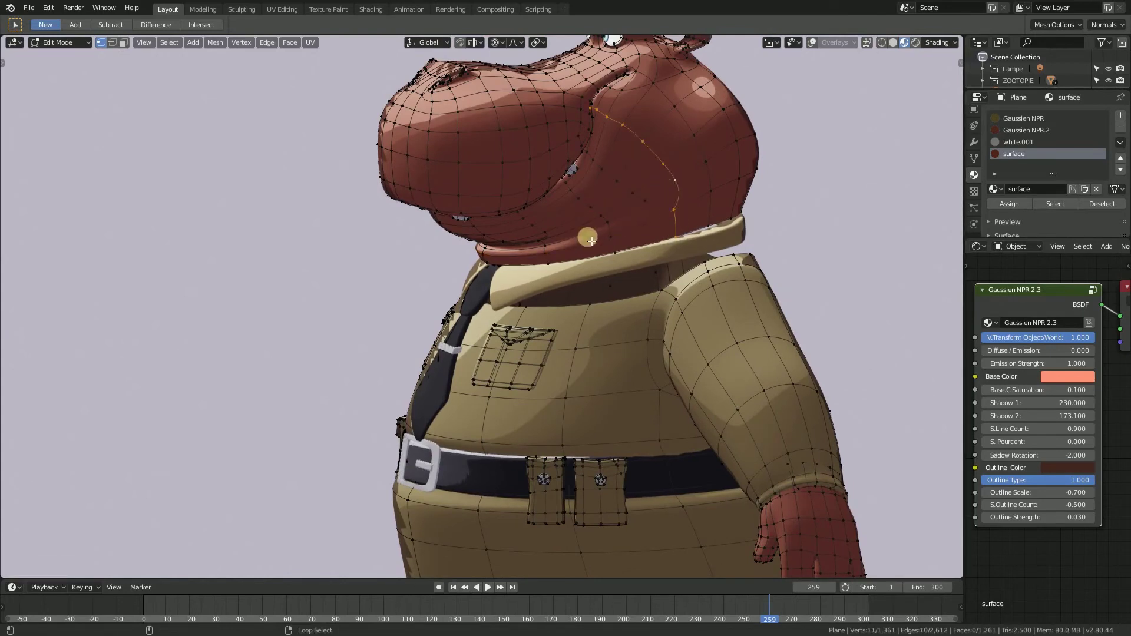
alt+click(534, 225)
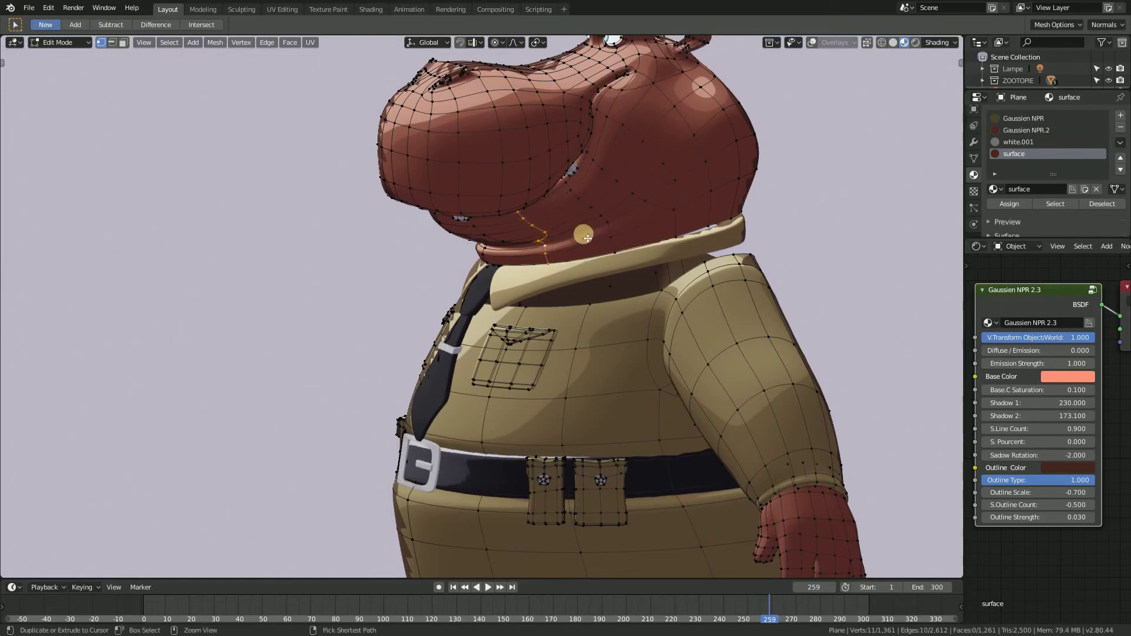
key(ctrl+KP_Add)
key(ctrl+KP_Add)
key(ctrl+KP_Add)
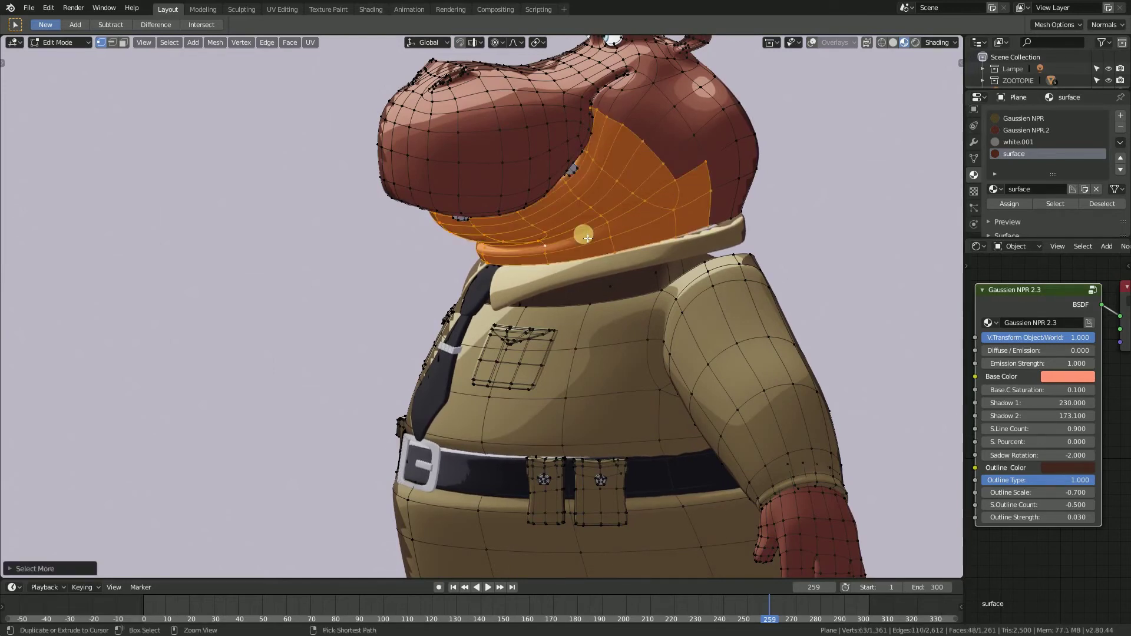
shift+click(707, 177)
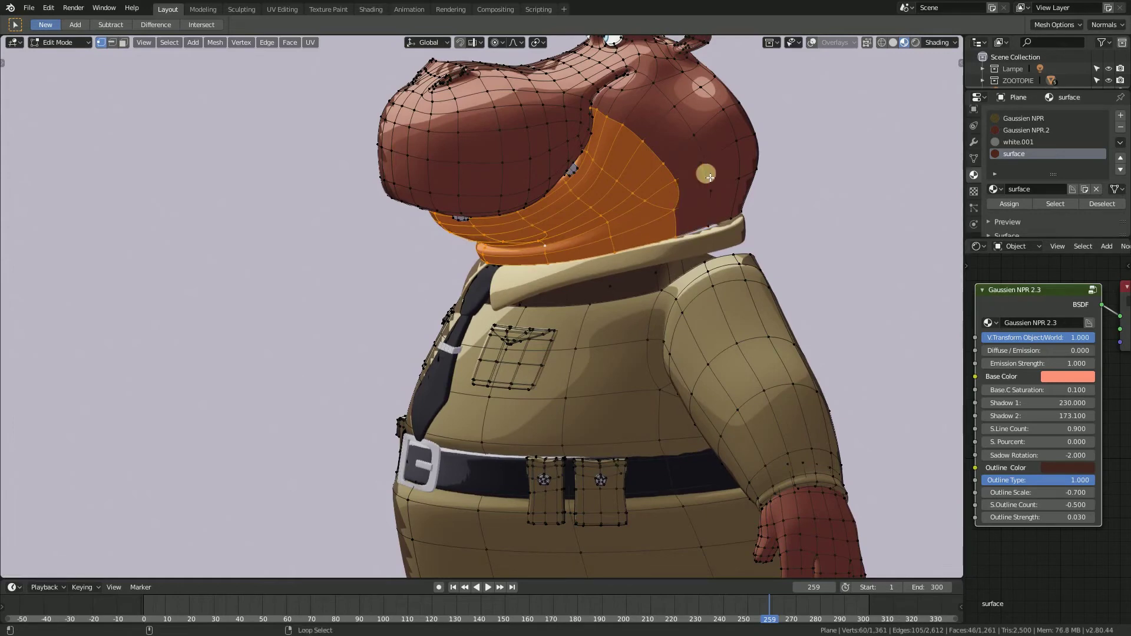
Step: Assign the surface material to the selected jaw and throat faces, and set its Base Color to pure white
middle_drag(707, 177, 575, 212)
scroll(619, 209, up, 3)
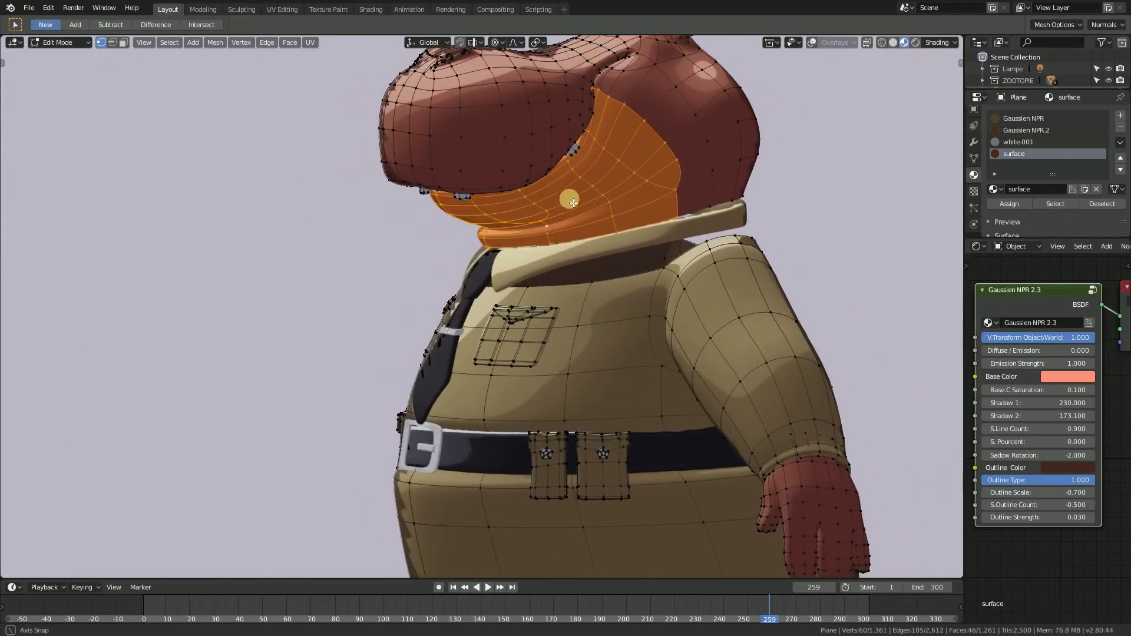
click(1045, 294)
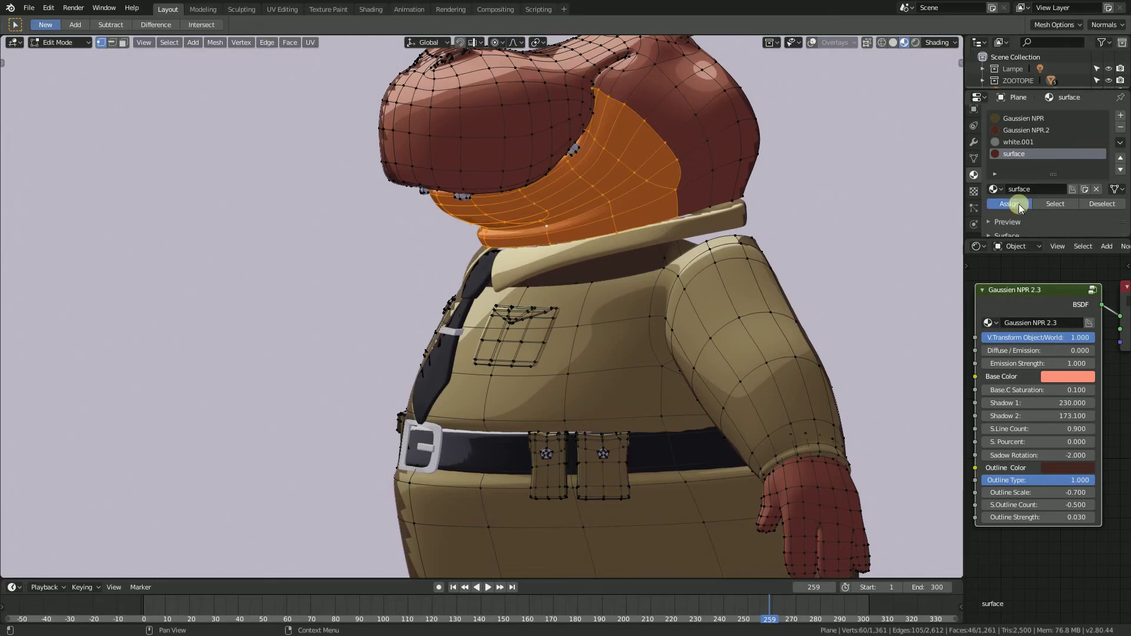
click(1067, 376)
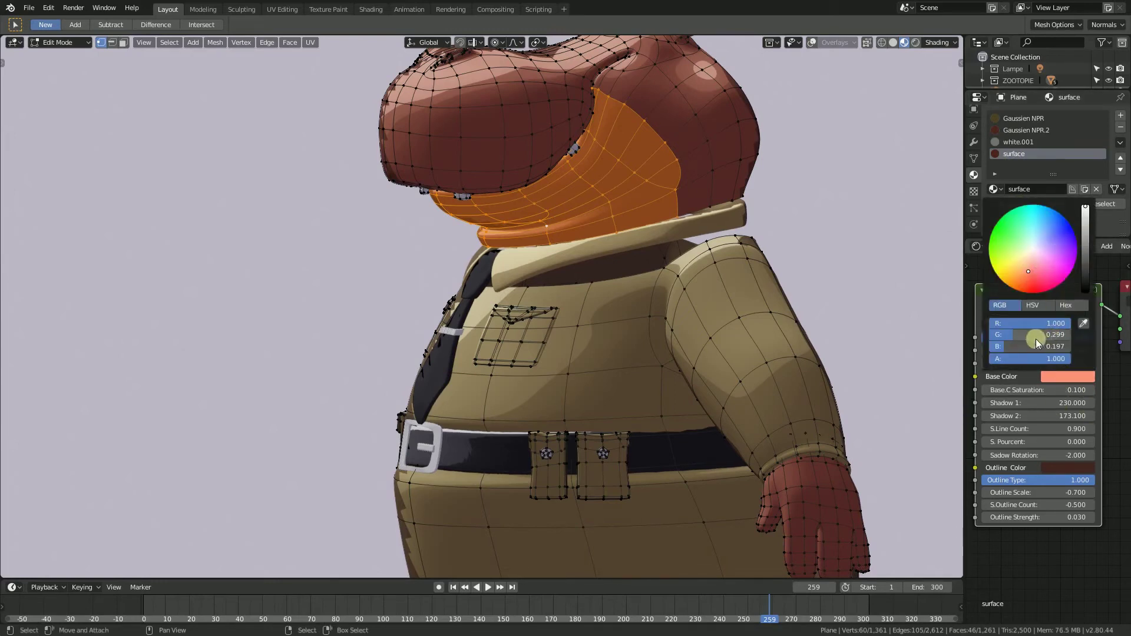
drag(1016, 343, 1090, 341)
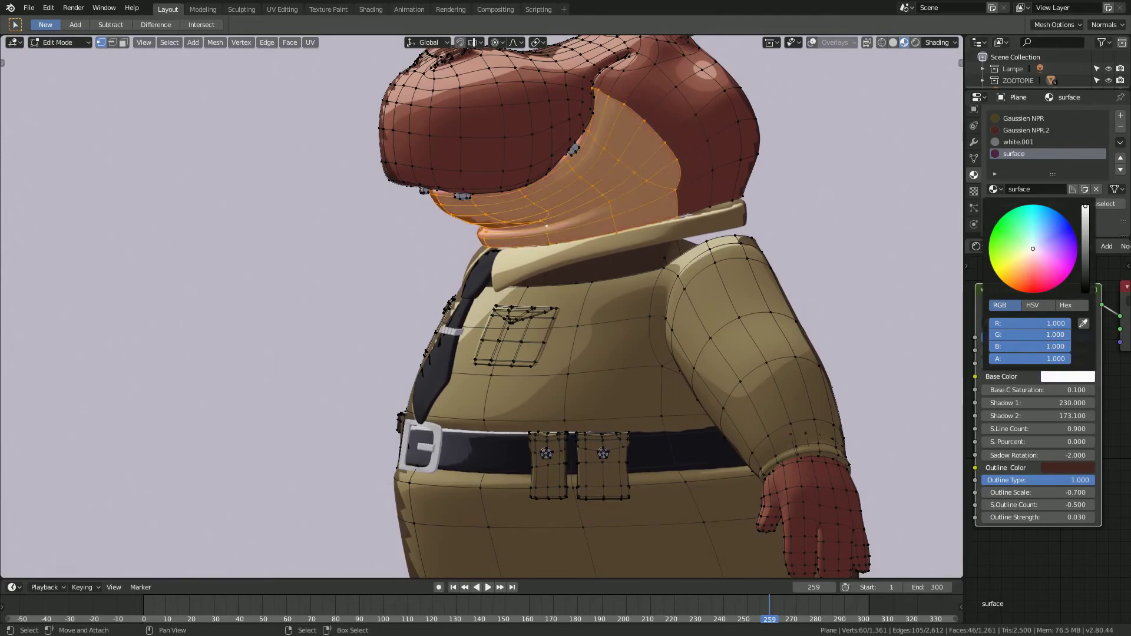
scroll(582, 204, down, 4)
key(Tab)
Step: Set the surface material's Outline Color to a near-black neutral grey, starting from the sampled white Base Color, and save the file
middle_drag(583, 204, 708, 235)
scroll(613, 232, up, 2)
mouse_move(613, 232)
middle_down()
mouse_move(585, 211)
mouse_move(669, 225)
mouse_move(614, 222)
mouse_move(599, 204)
mouse_move(607, 212)
middle_up()
scroll(669, 225, up, 2)
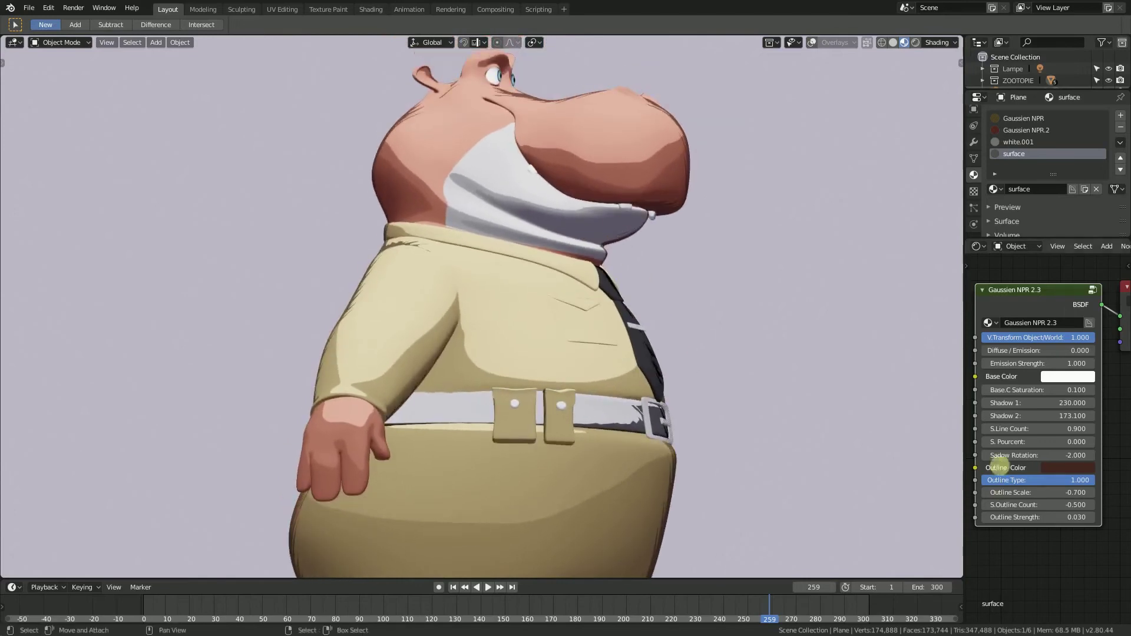
click(1067, 474)
click(1082, 412)
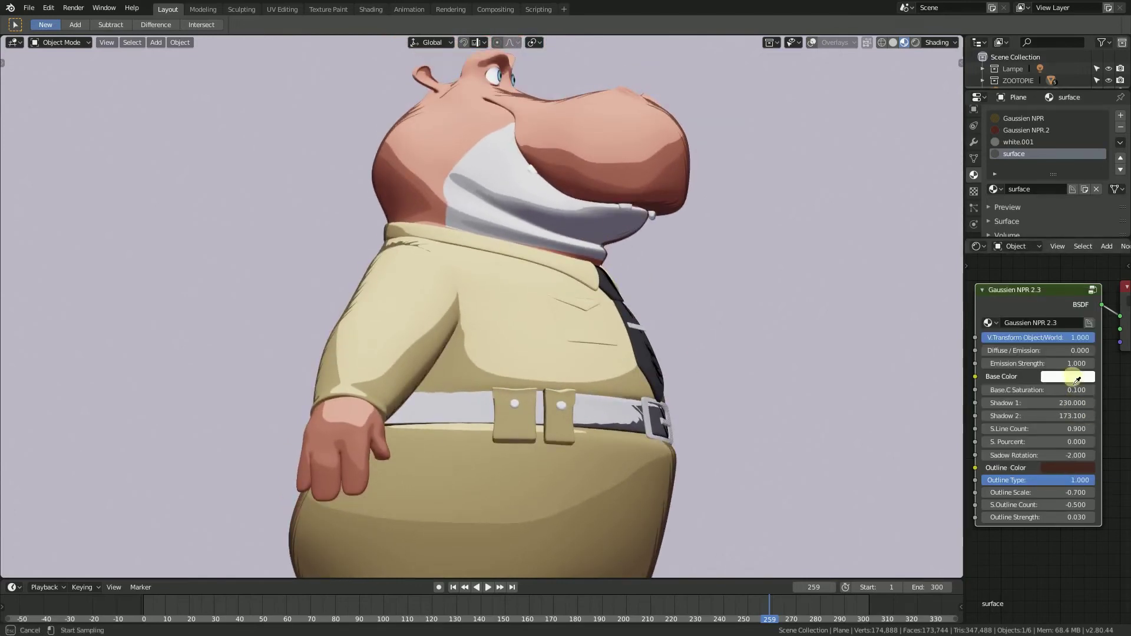
click(1073, 375)
click(1077, 468)
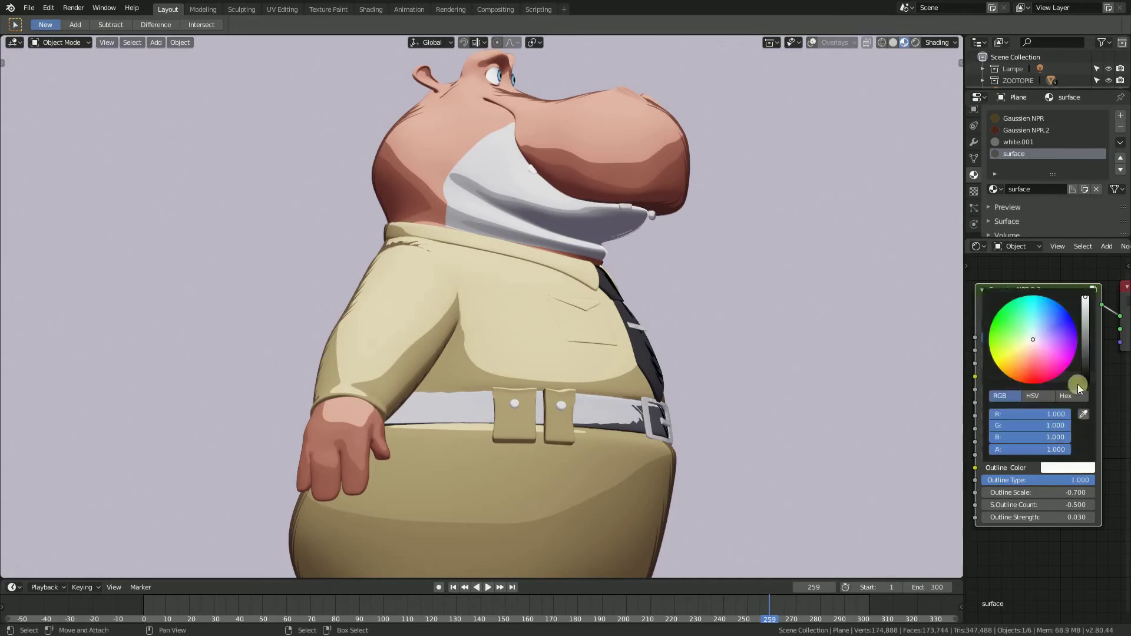
drag(1086, 297, 1085, 371)
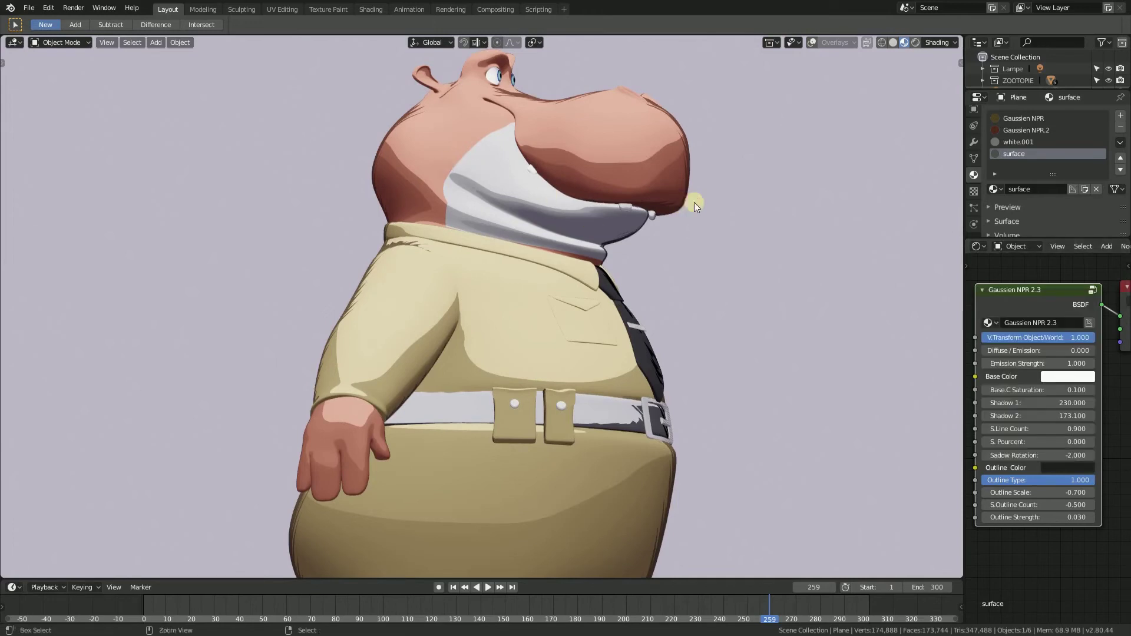
key(ctrl+s)
Step: Examine the white jaw and throat shading on the hippo from the side and front, at full-body and close-up distances
scroll(638, 213, down, 3)
scroll(631, 222, up, 2)
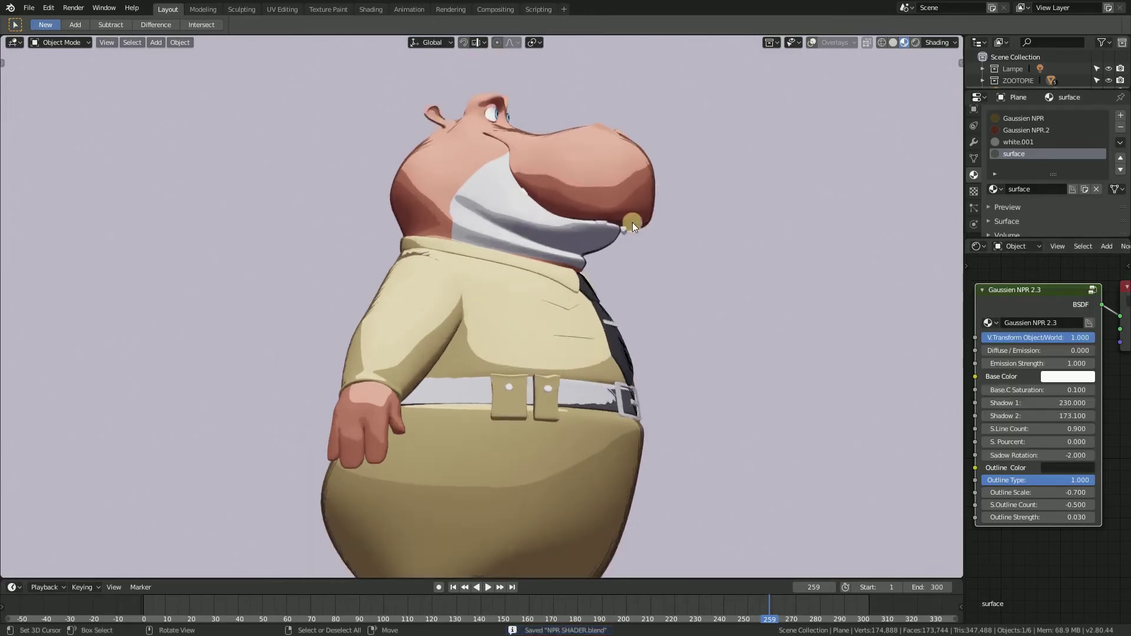
middle_drag(632, 222, 585, 247)
scroll(519, 303, down, 3)
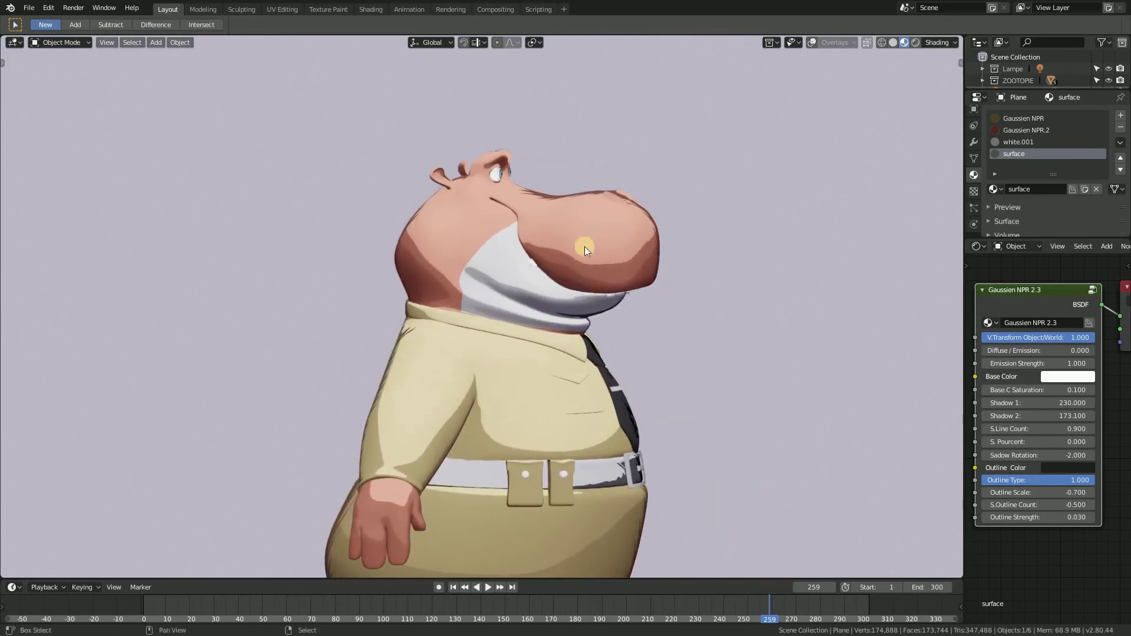
scroll(584, 251, down, 4)
middle_drag(641, 262, 504, 235)
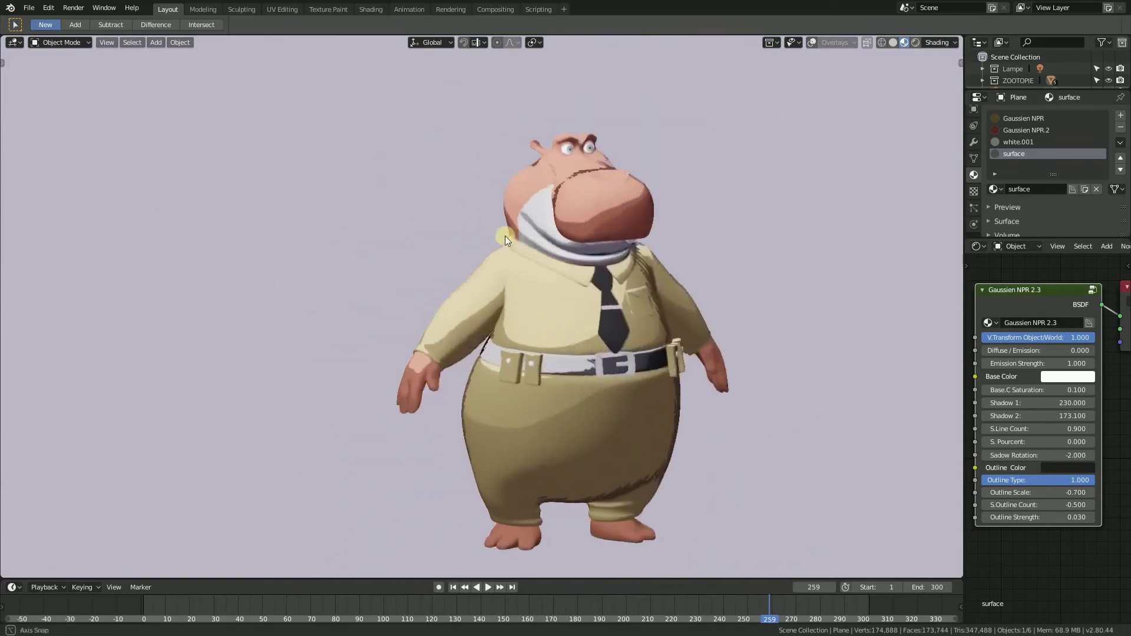
scroll(691, 278, up, 3)
middle_drag(740, 328, 652, 147)
scroll(710, 295, up, 2)
scroll(656, 164, up, 3)
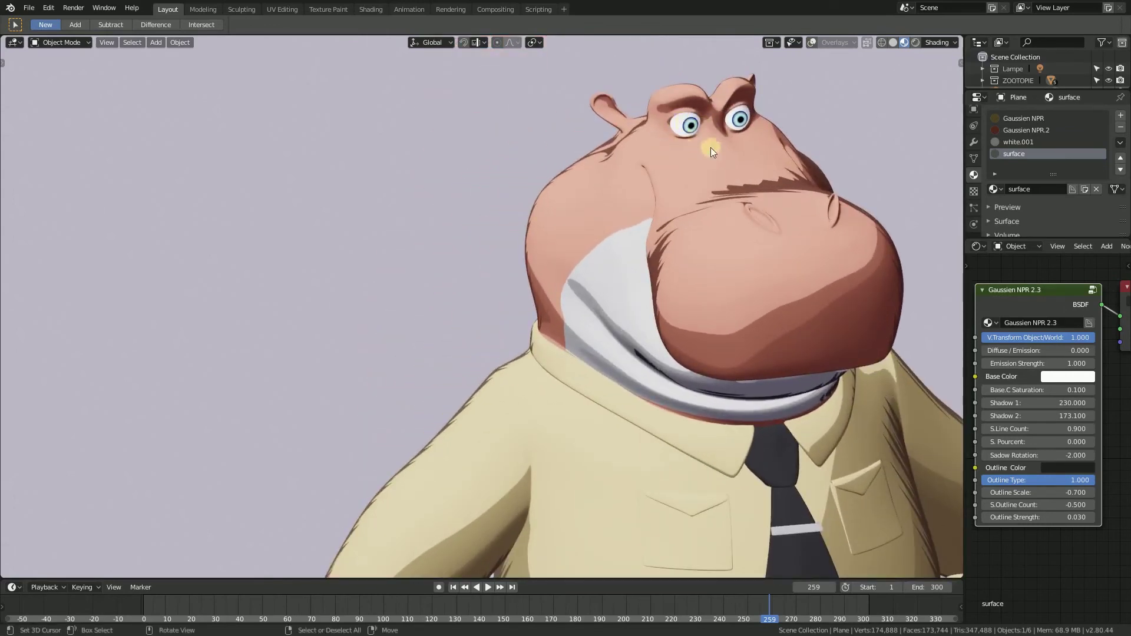
scroll(709, 266, down, 3)
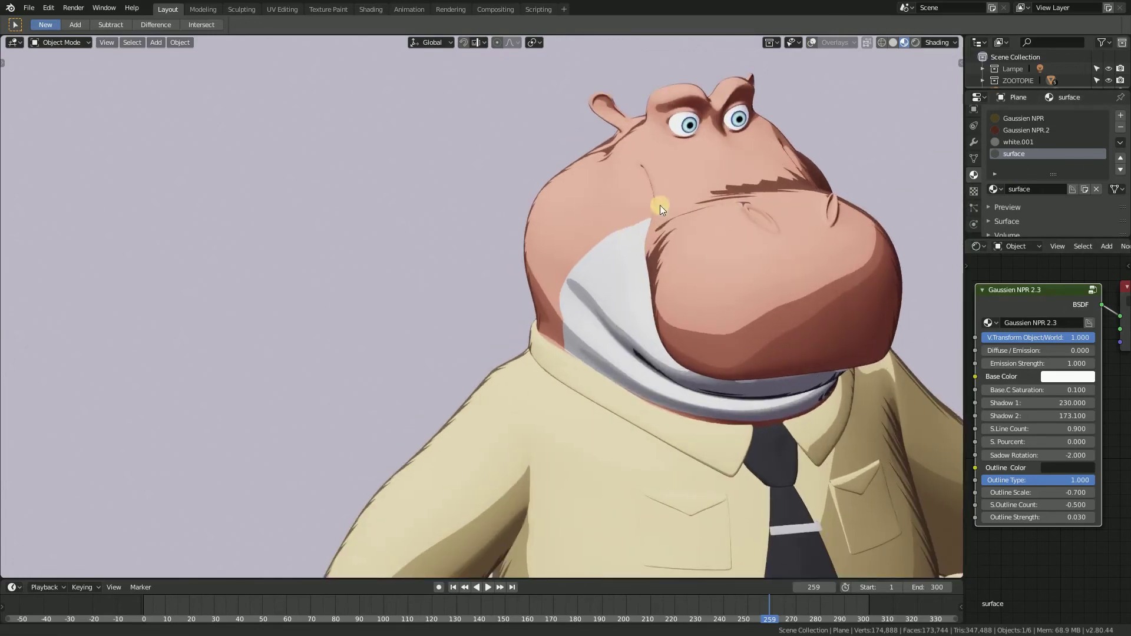
scroll(567, 199, up, 2)
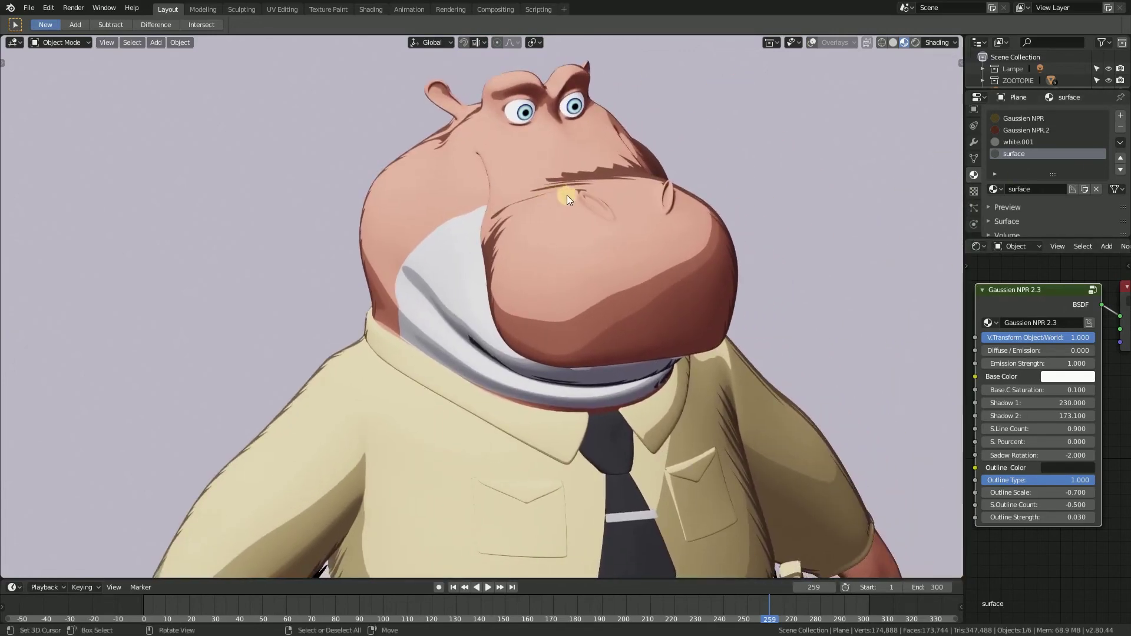
Step: Try an Outline Type of 0.000 on the Gaussien NPR.2 material's node and cancel the change
click(1038, 130)
key(Home)
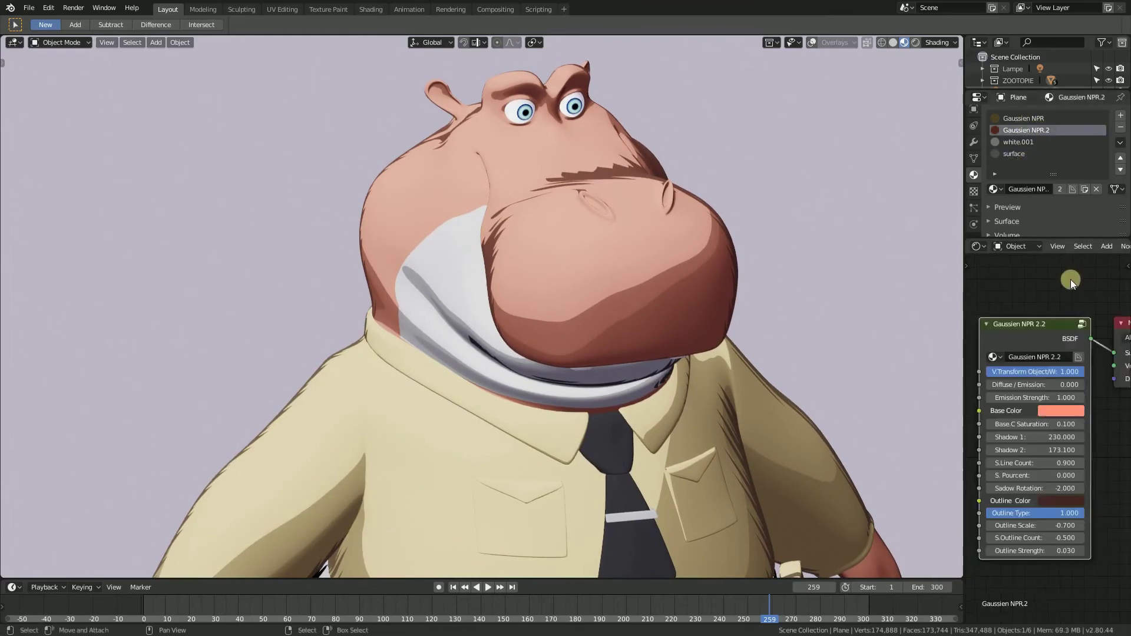
scroll(1055, 401, up, 3)
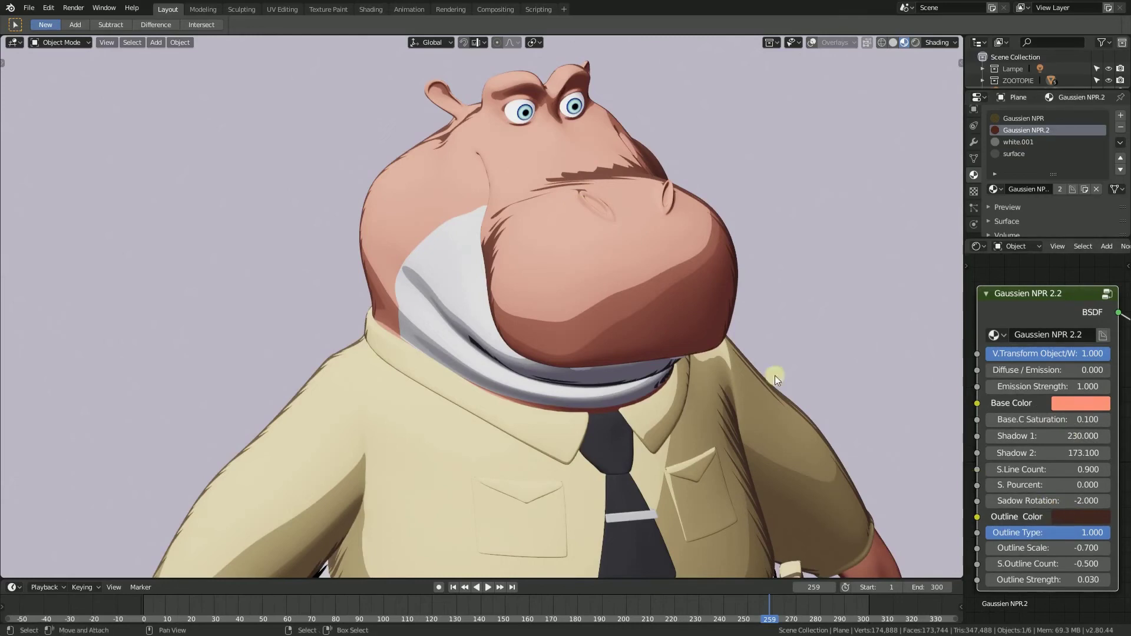
middle_drag(487, 192, 616, 185)
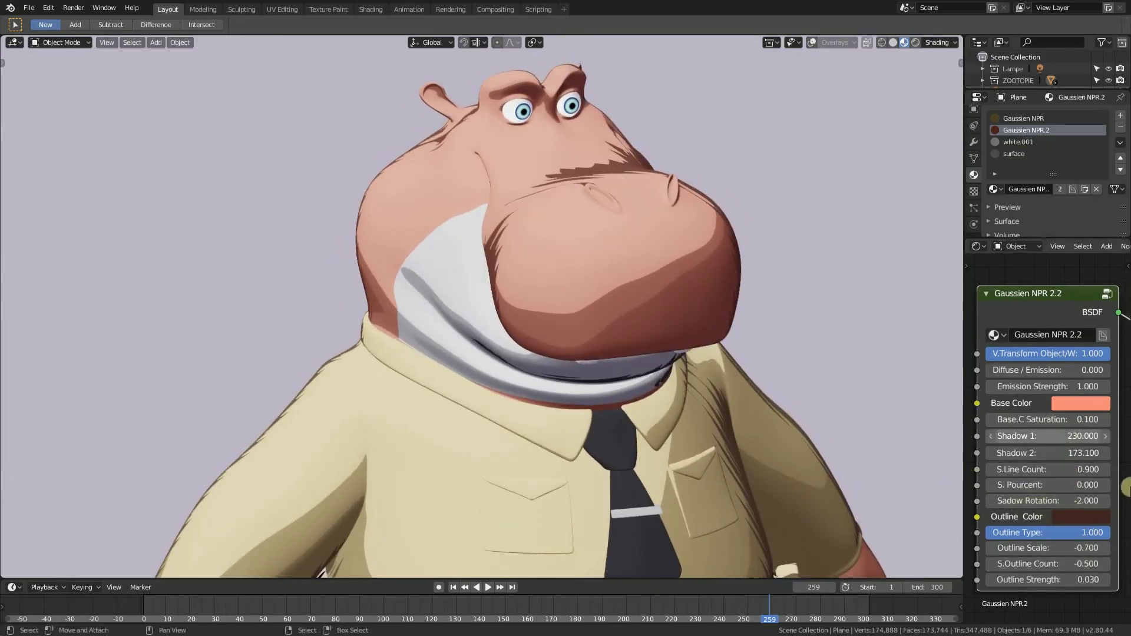
drag(1109, 532, 987, 533)
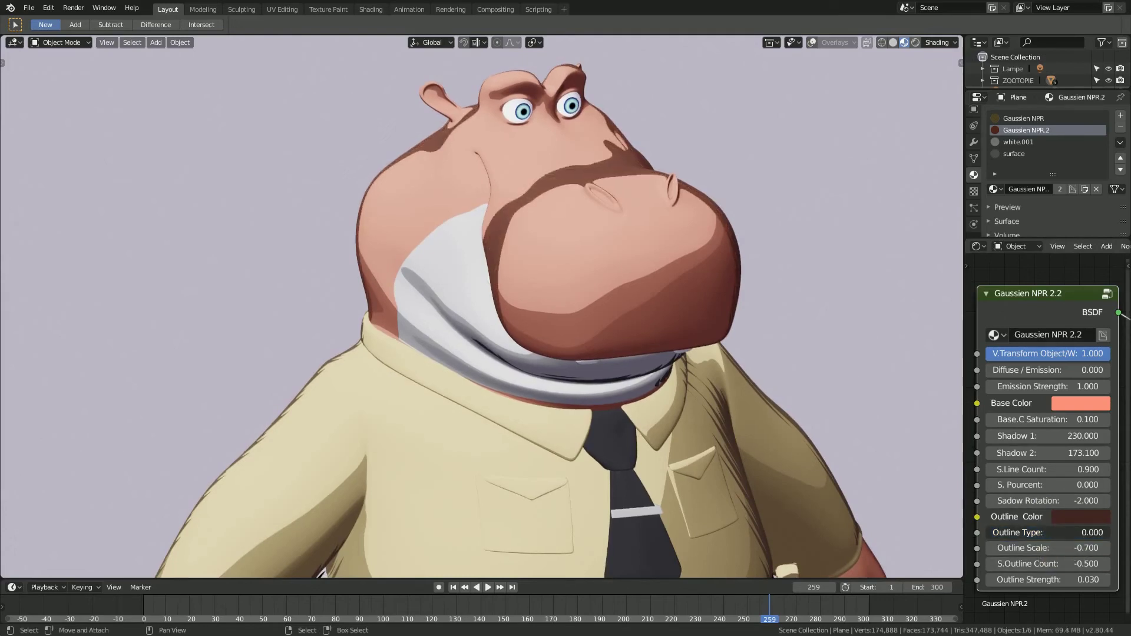
right_click(993, 533)
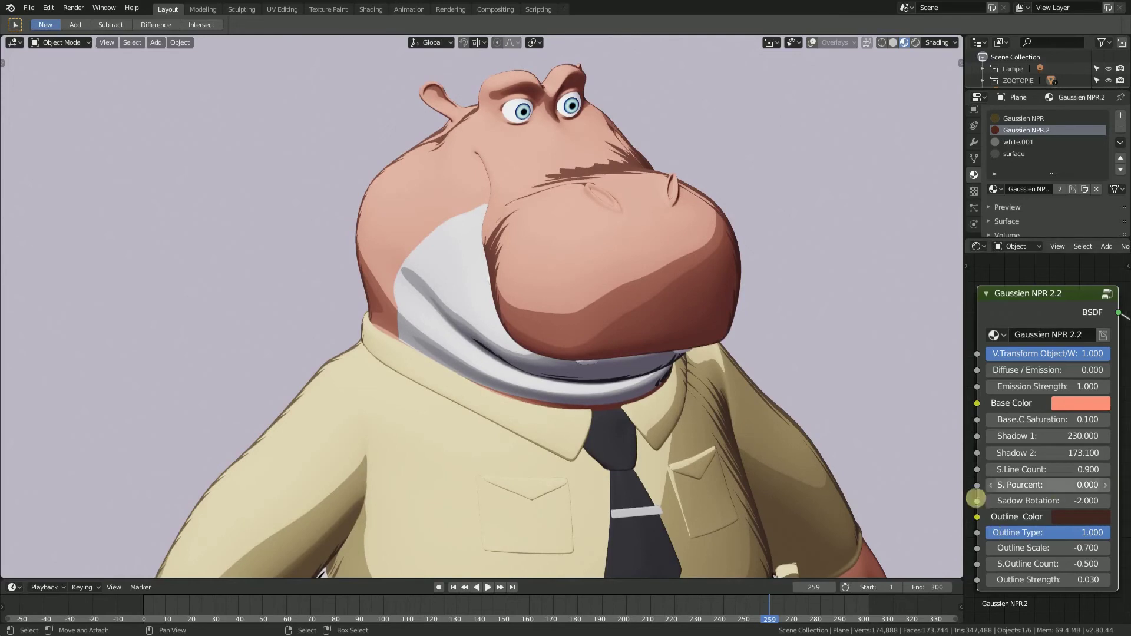
scroll(671, 320, down, 5)
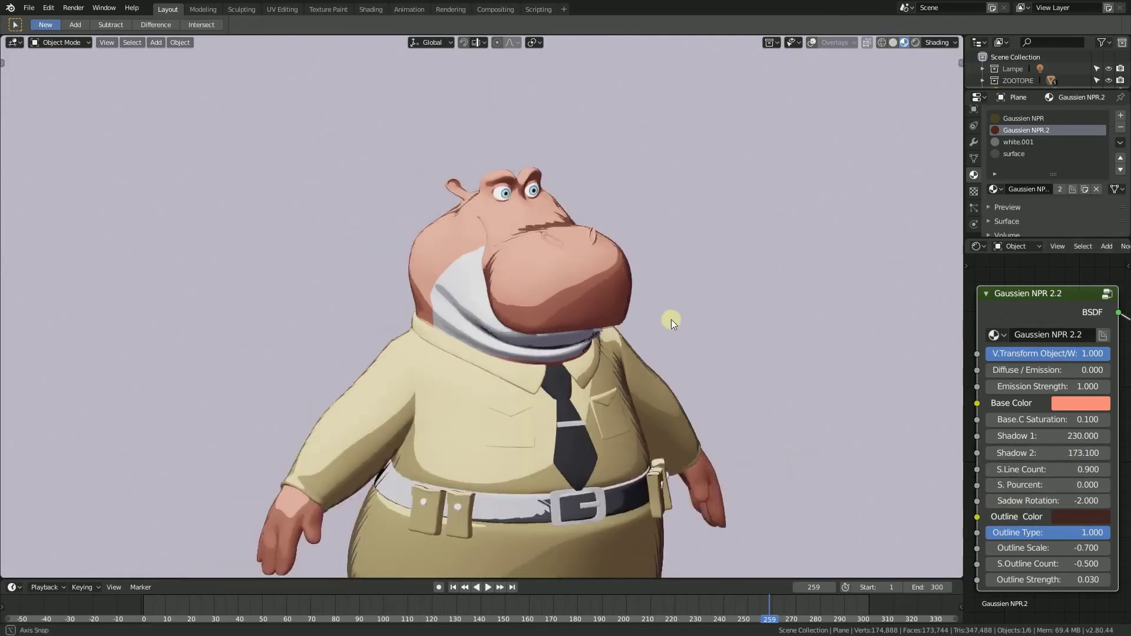
middle_drag(671, 319, 599, 287)
scroll(476, 301, down, 2)
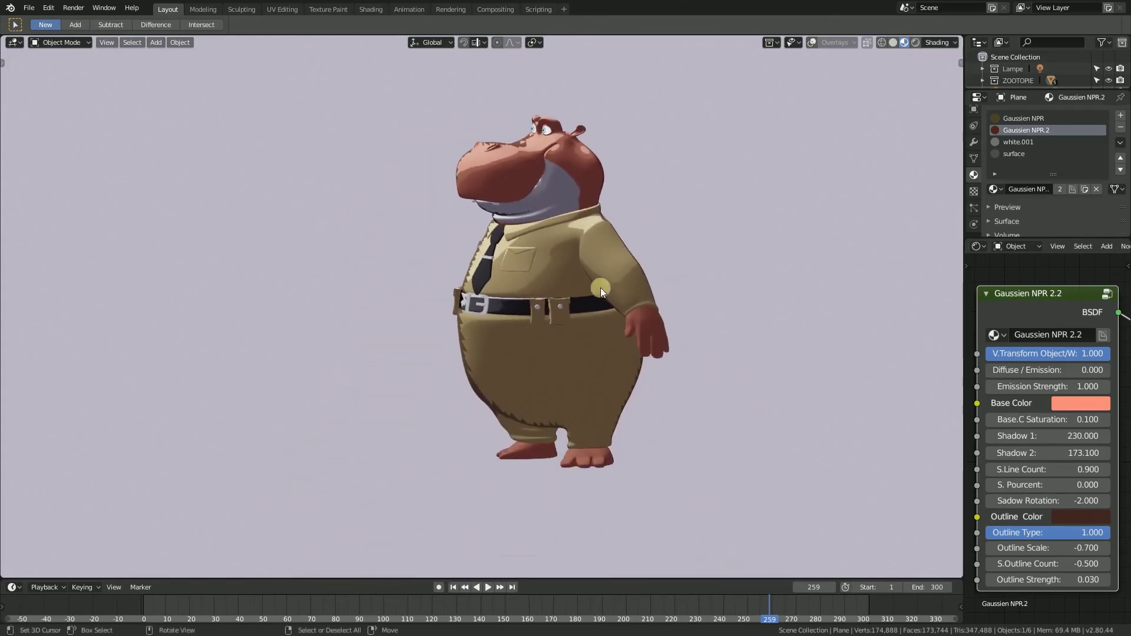
scroll(599, 290, up, 2)
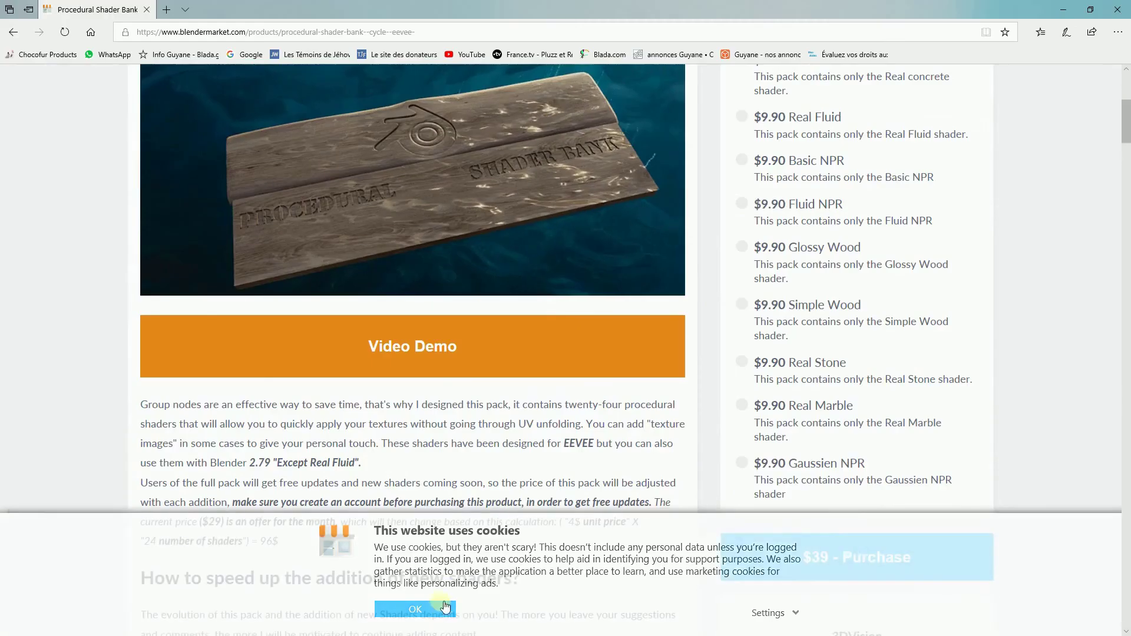
Step: In the web browser, look through the Blender Market page for Procedural Shader Bank, including its product versions and preview images
scroll(522, 440, up, 2)
scroll(522, 440, up, 4)
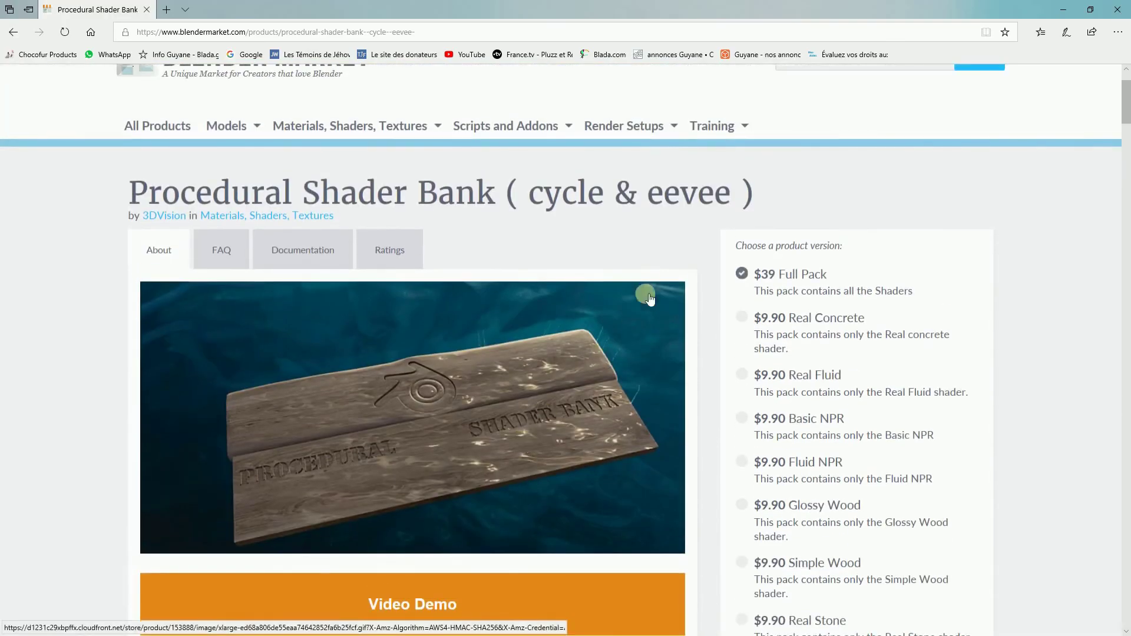
scroll(121, 310, down, 5)
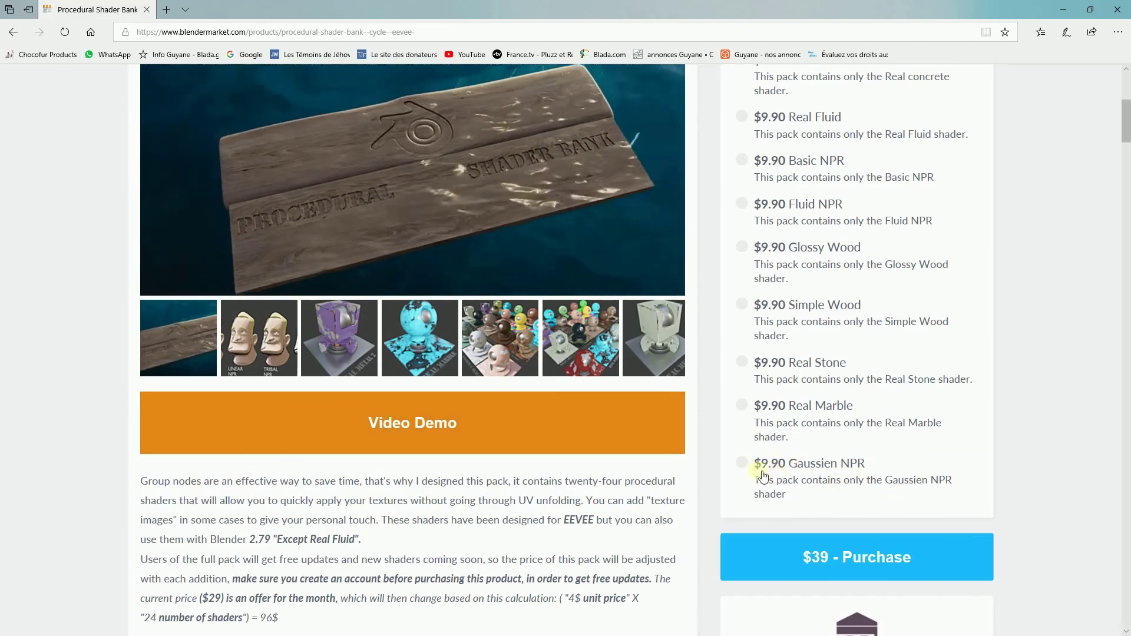
scroll(771, 476, up, 2)
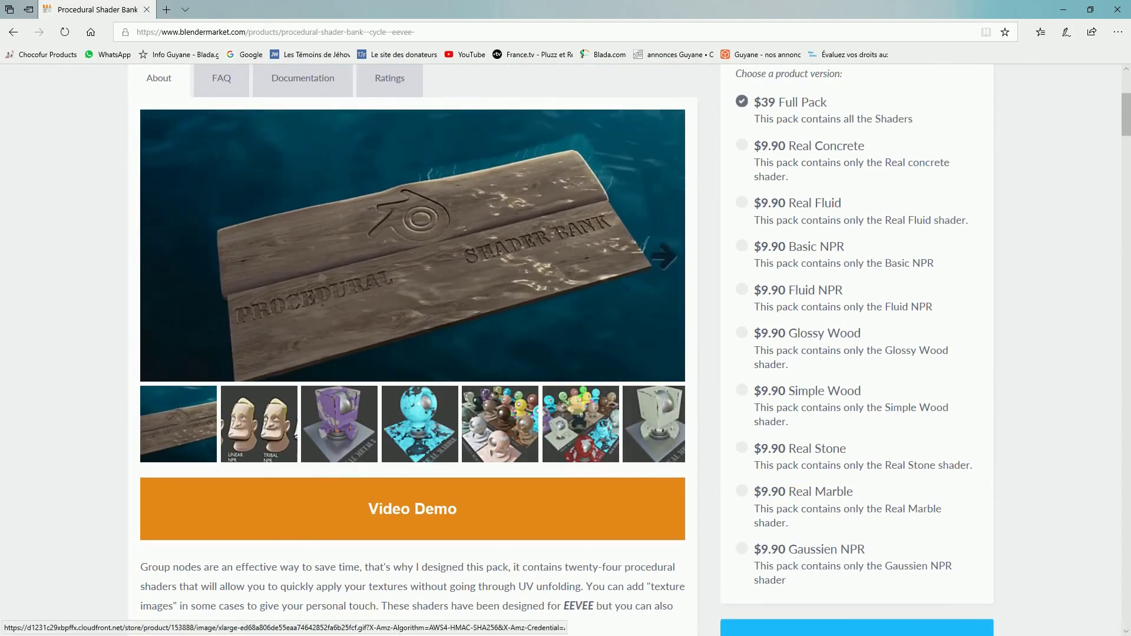
scroll(513, 307, up, 2)
scroll(513, 307, up, 2)
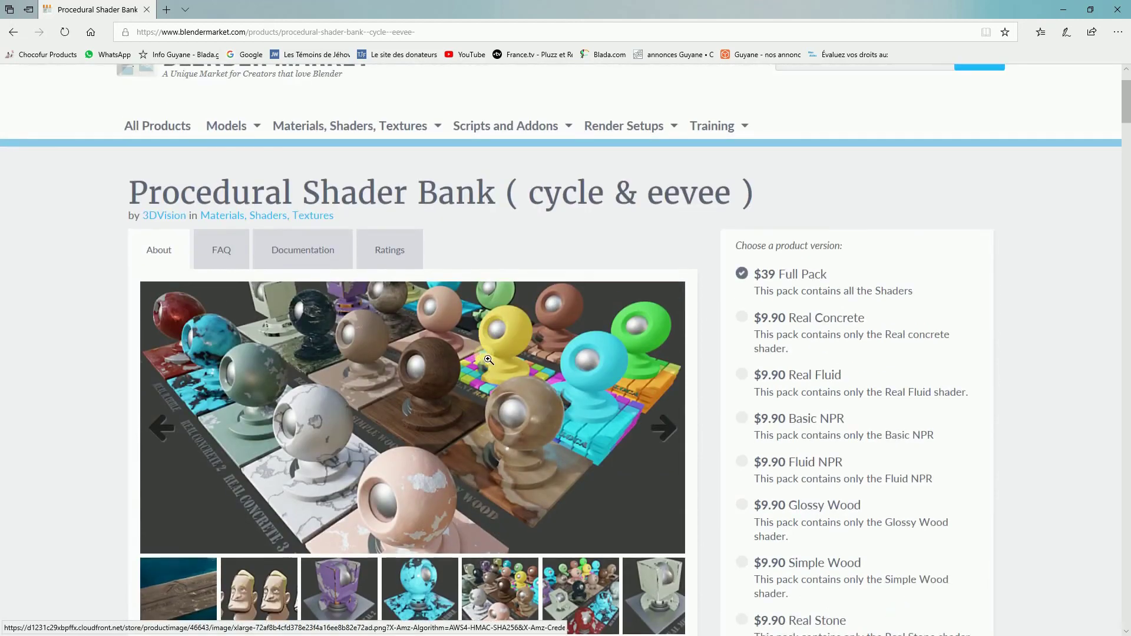
scroll(472, 312, down, 2)
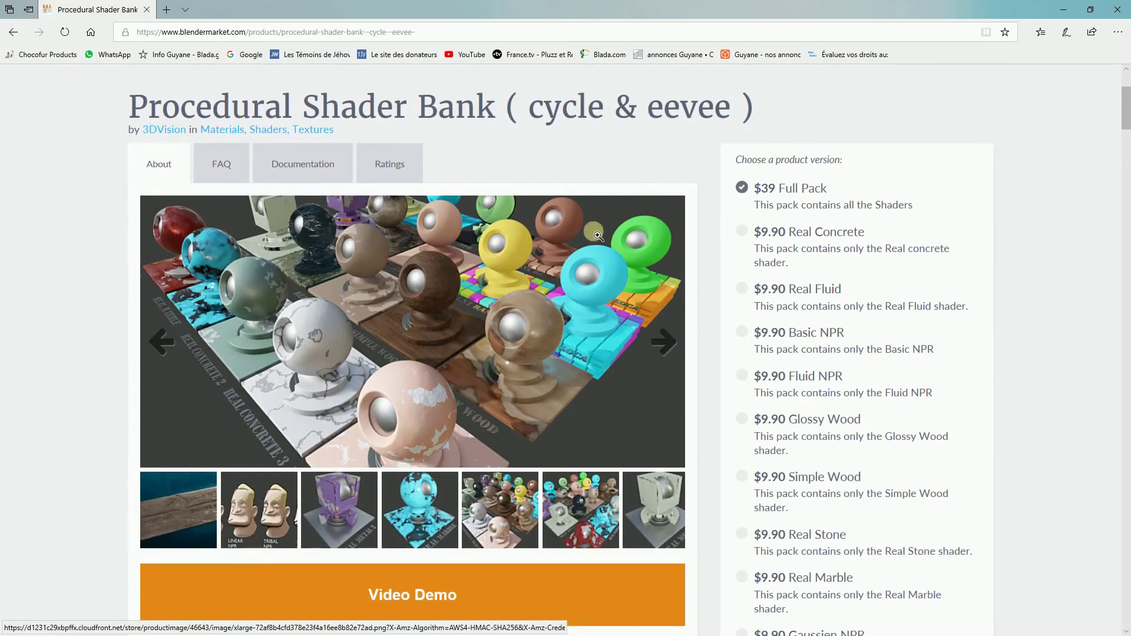
Step: Read the shader pack's description, update and pricing terms, product details and the start of the List of shaders section
scroll(511, 389, down, 5)
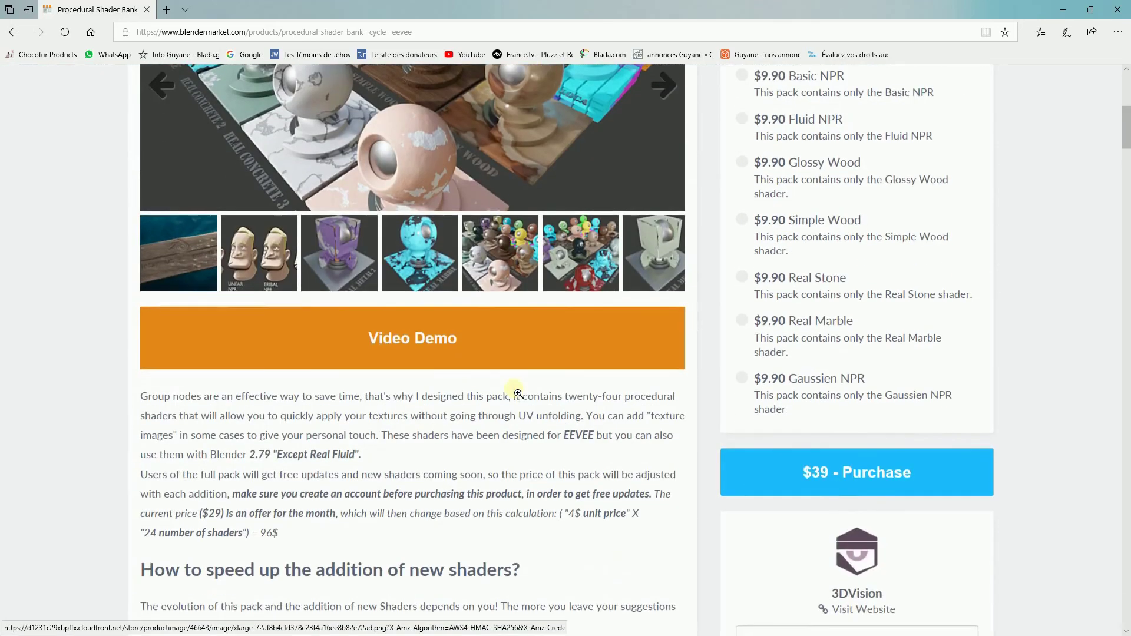
scroll(517, 359, up, 2)
scroll(525, 299, up, 3)
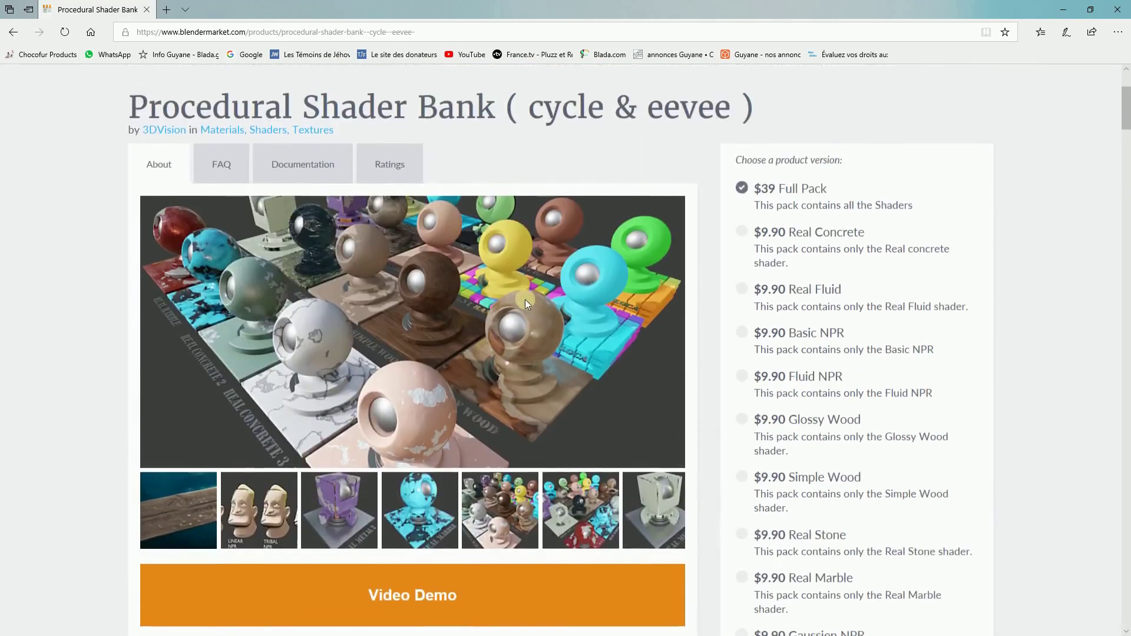
scroll(548, 306, down, 4)
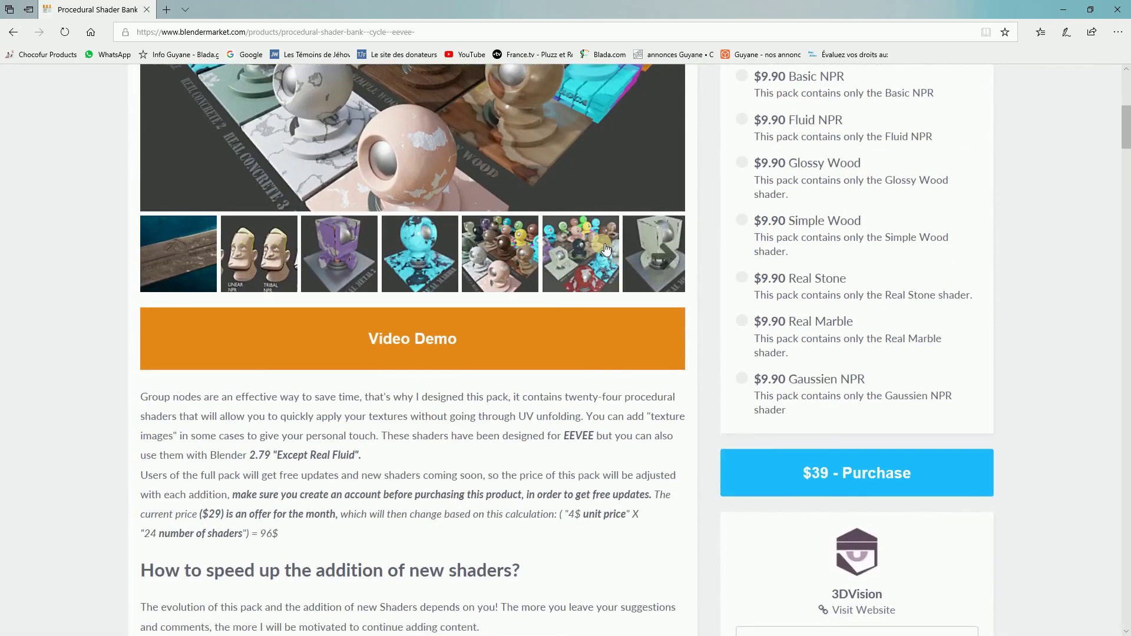
scroll(589, 309, down, 5)
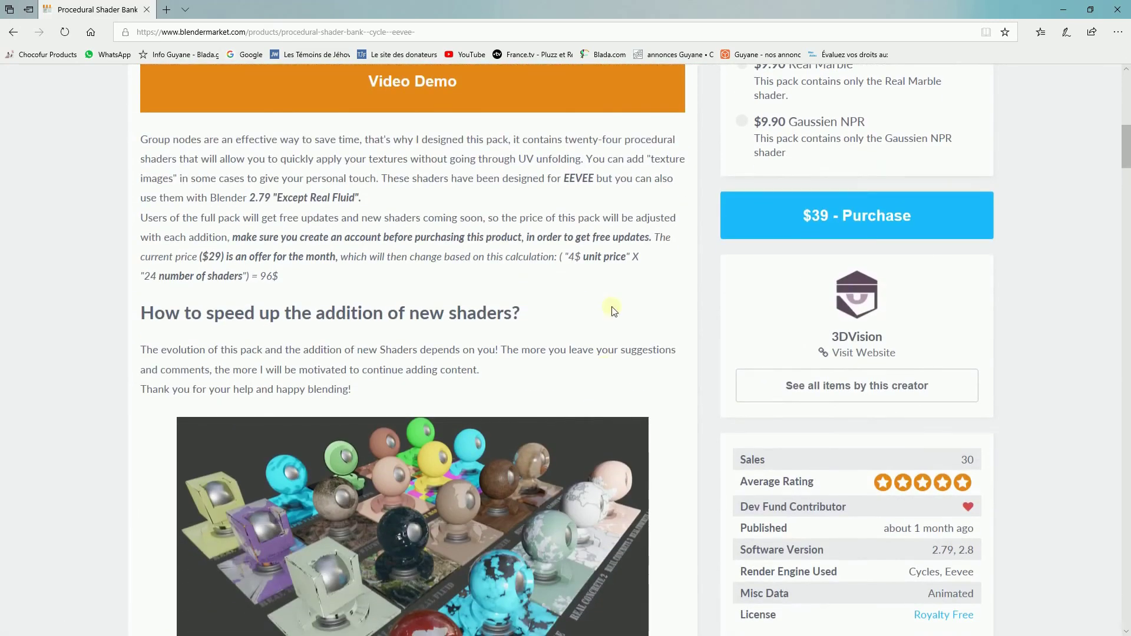
scroll(584, 343, down, 7)
scroll(608, 297, up, 2)
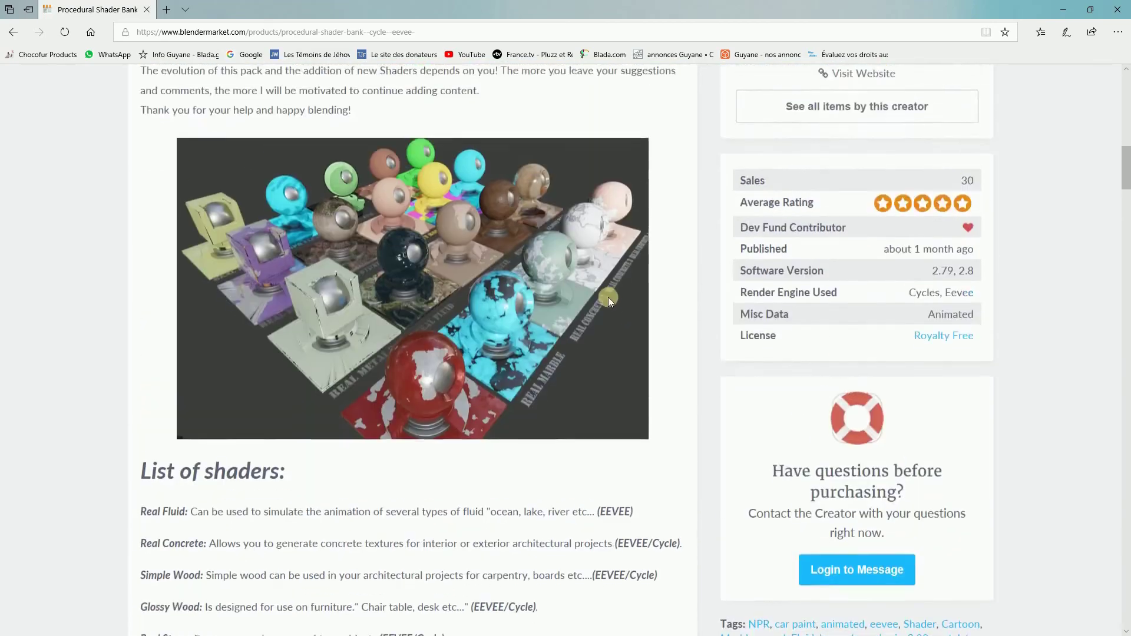
scroll(604, 307, down, 8)
scroll(604, 306, up, 9)
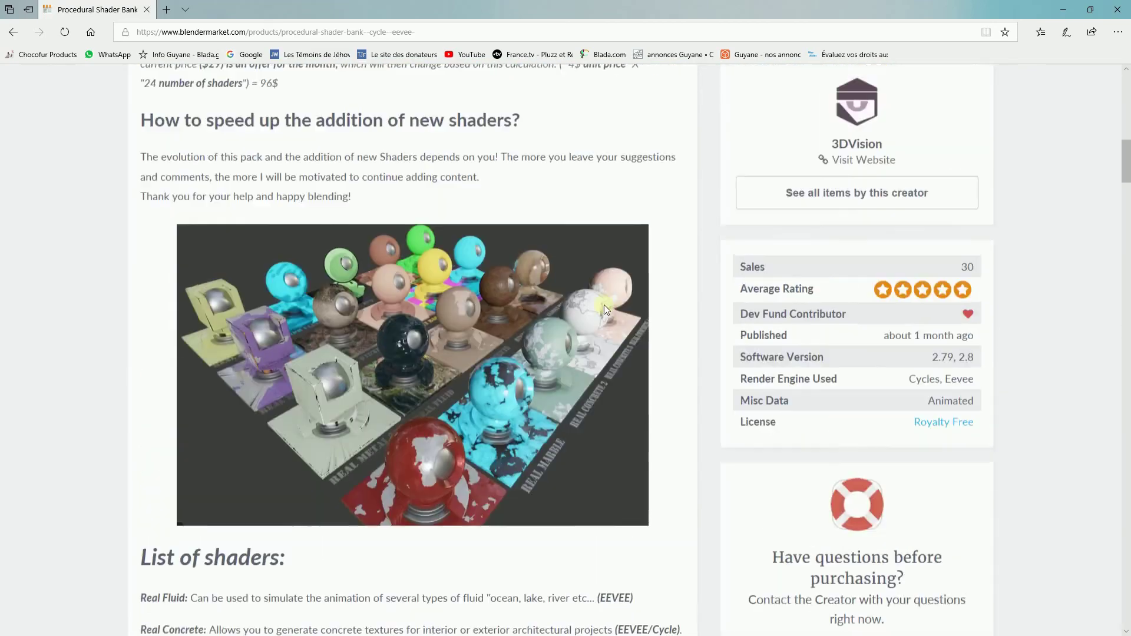
scroll(606, 307, up, 2)
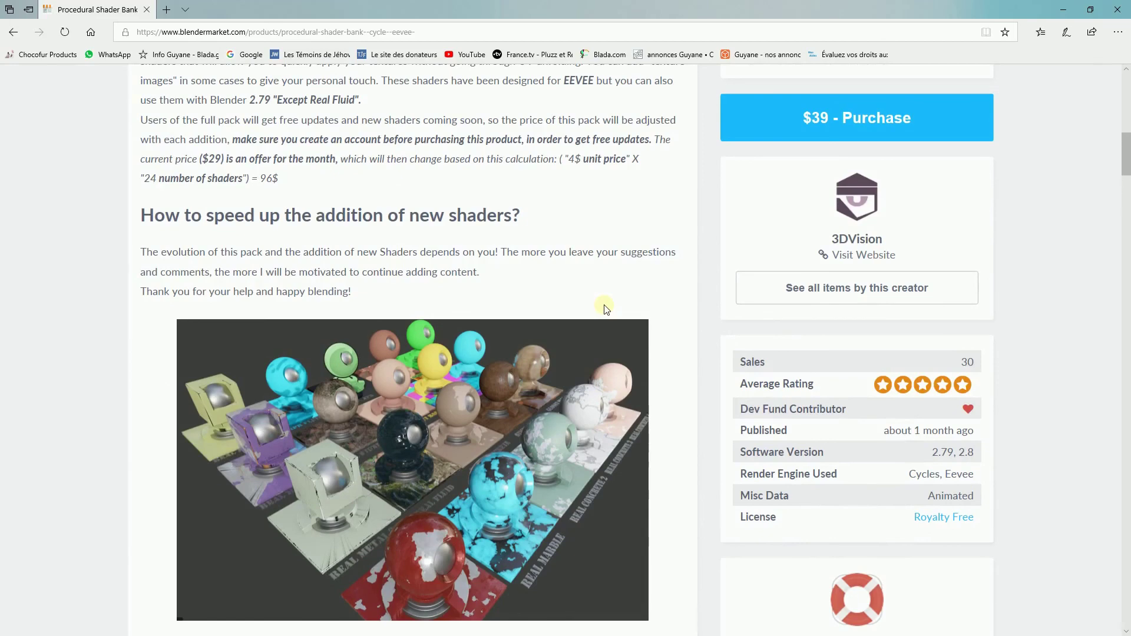
Step: Review the pack's preview gallery and the product versions from Full Pack to Gaussien NPR once more
scroll(606, 309, up, 10)
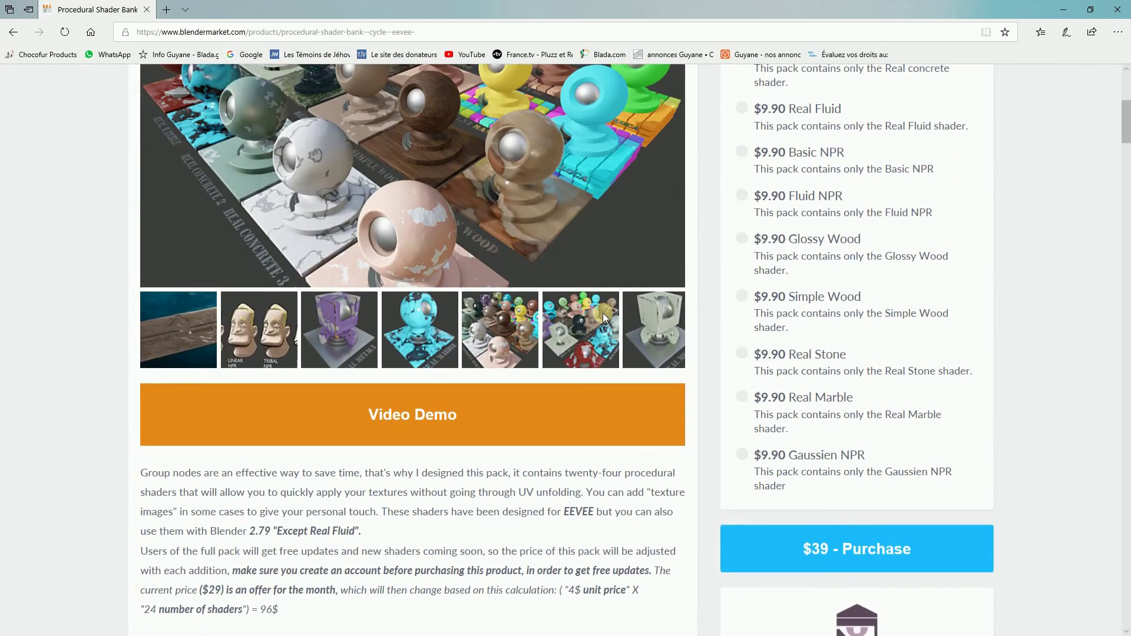
scroll(603, 313, up, 8)
scroll(608, 334, down, 5)
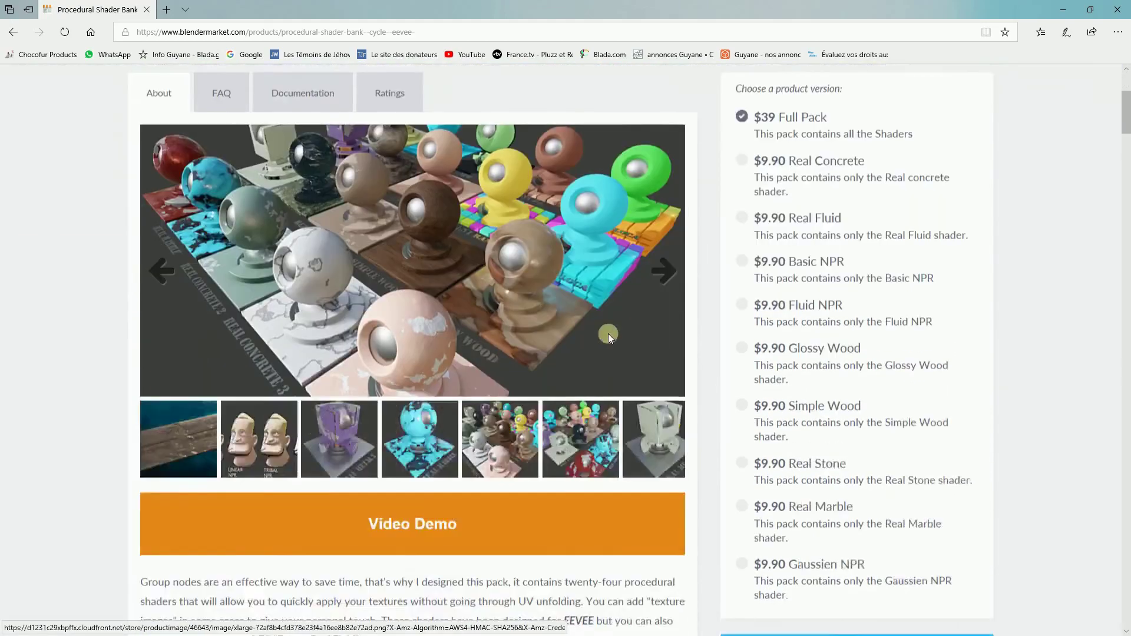
scroll(608, 334, down, 4)
scroll(713, 286, up, 4)
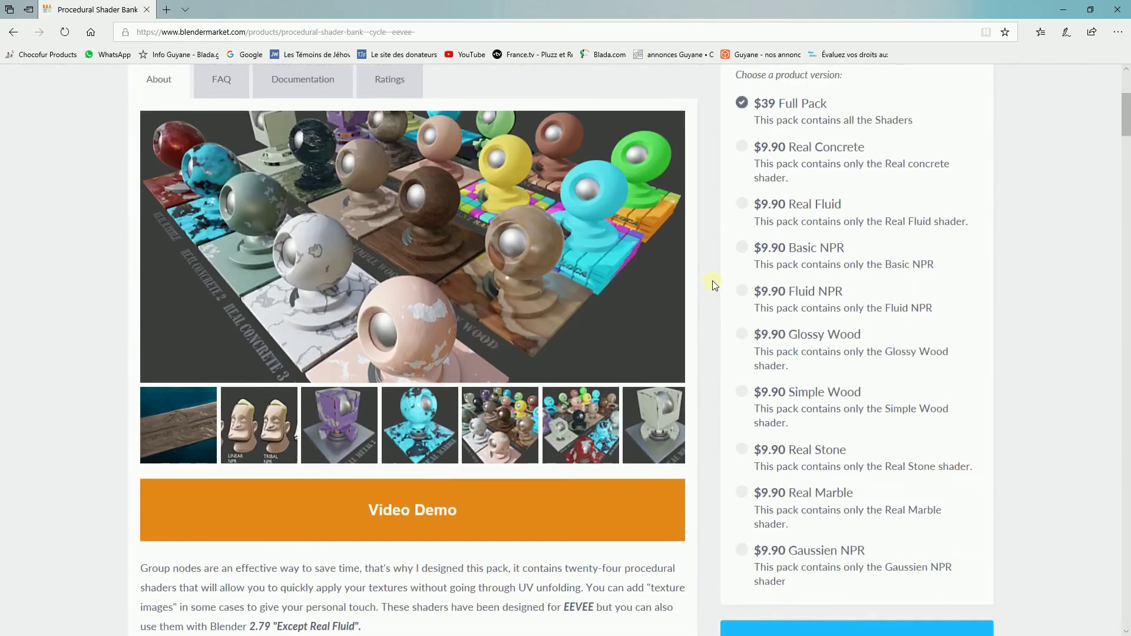
scroll(713, 298, up, 2)
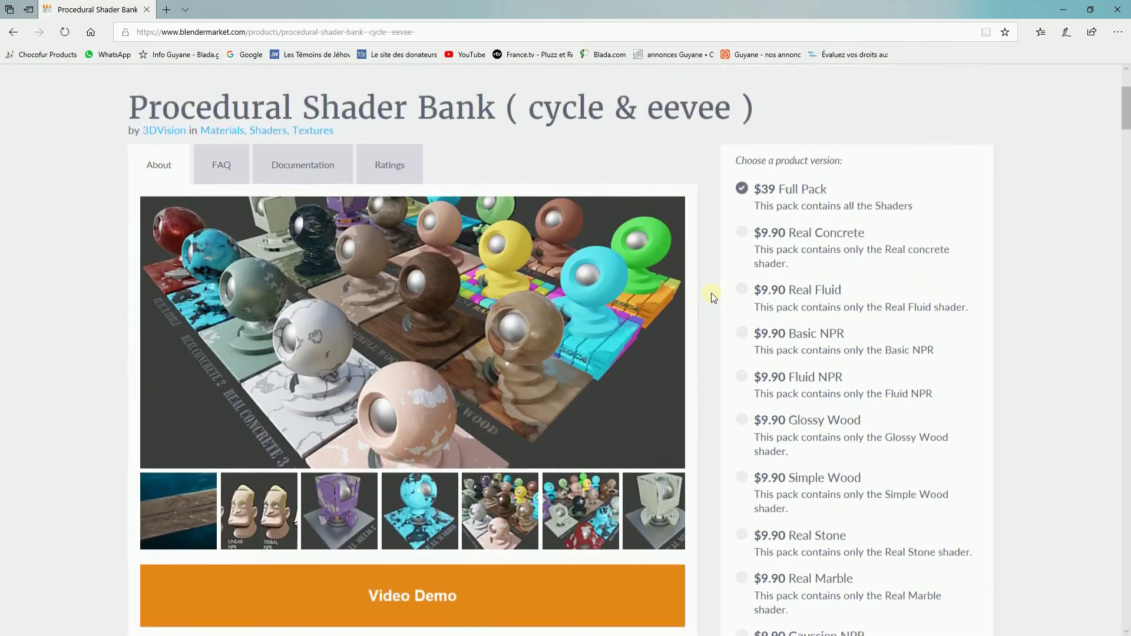